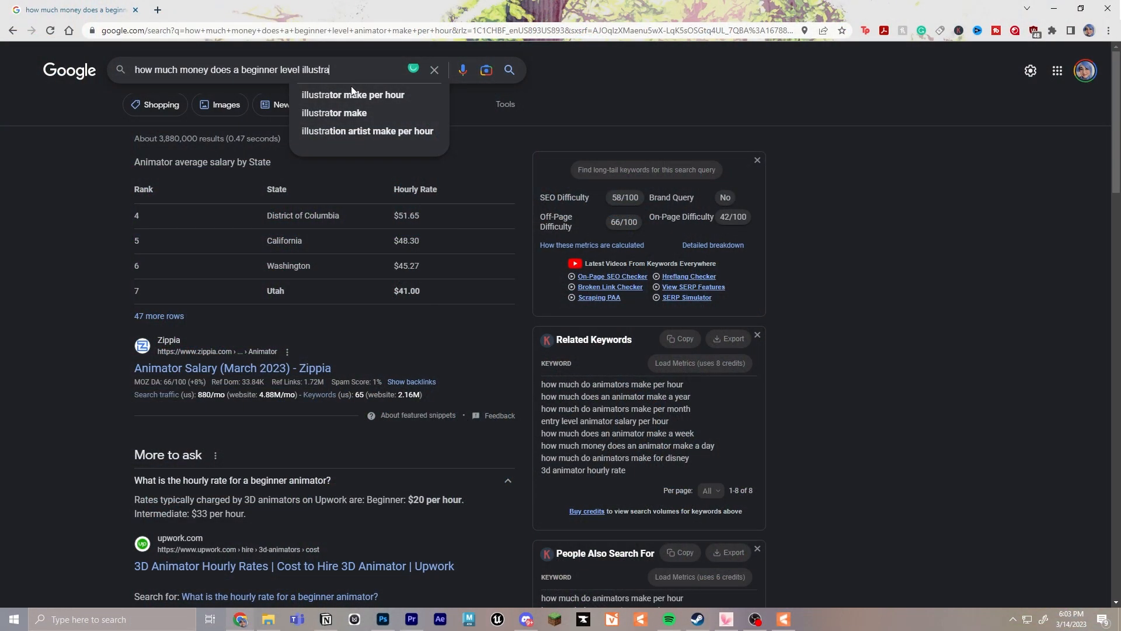
Search Google for how much money a beginner level illustrator makes per hour
click(352, 92)
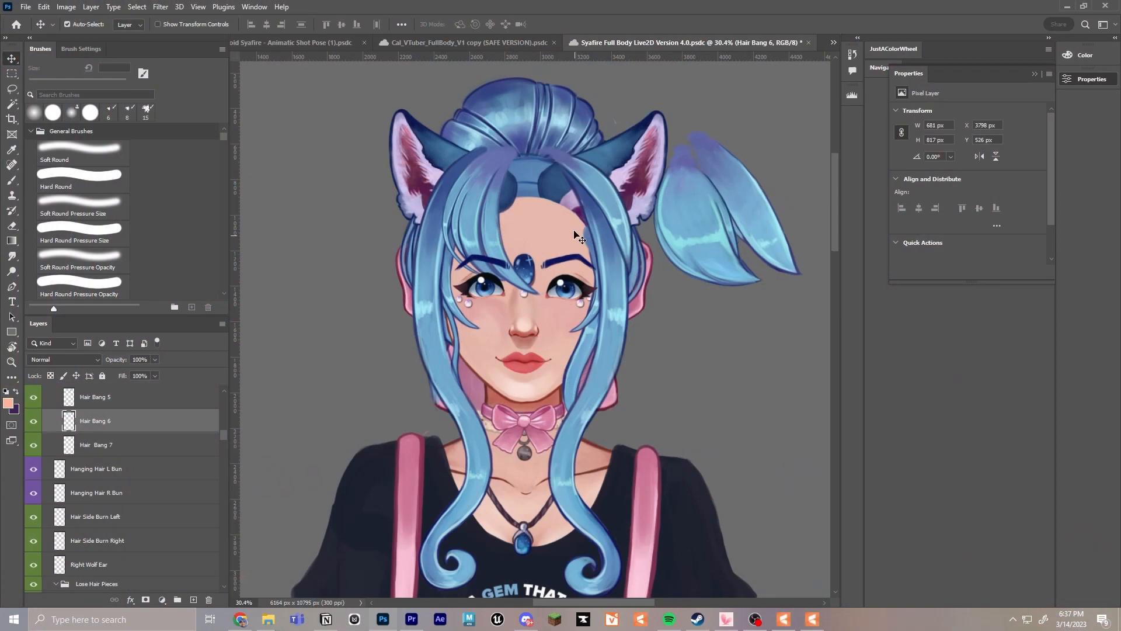
Switch to Photoshop and move the Hair Bang 6 piece off the forehead, out beside the head with the other separated bangs
drag(575, 232, 730, 187)
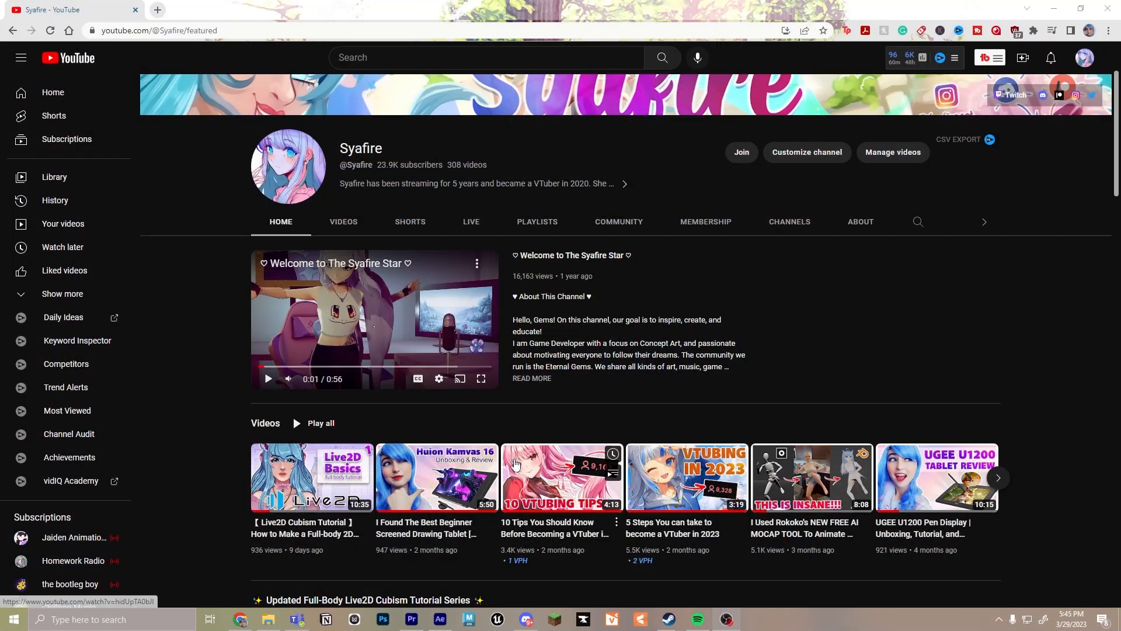
scroll(825, 346, down, 5)
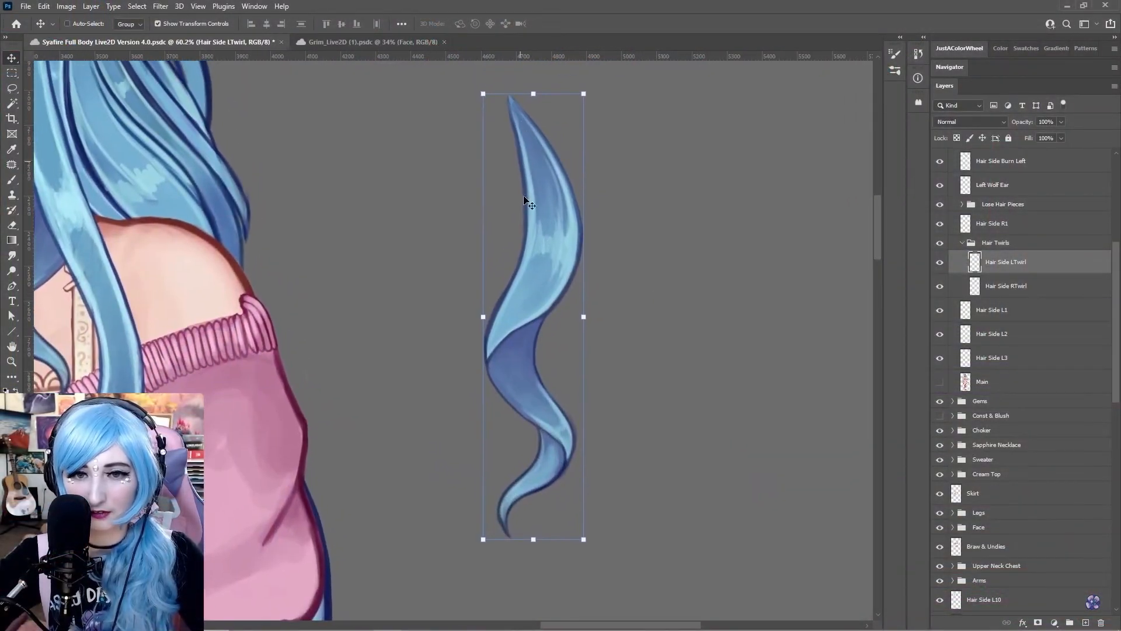
key(b)
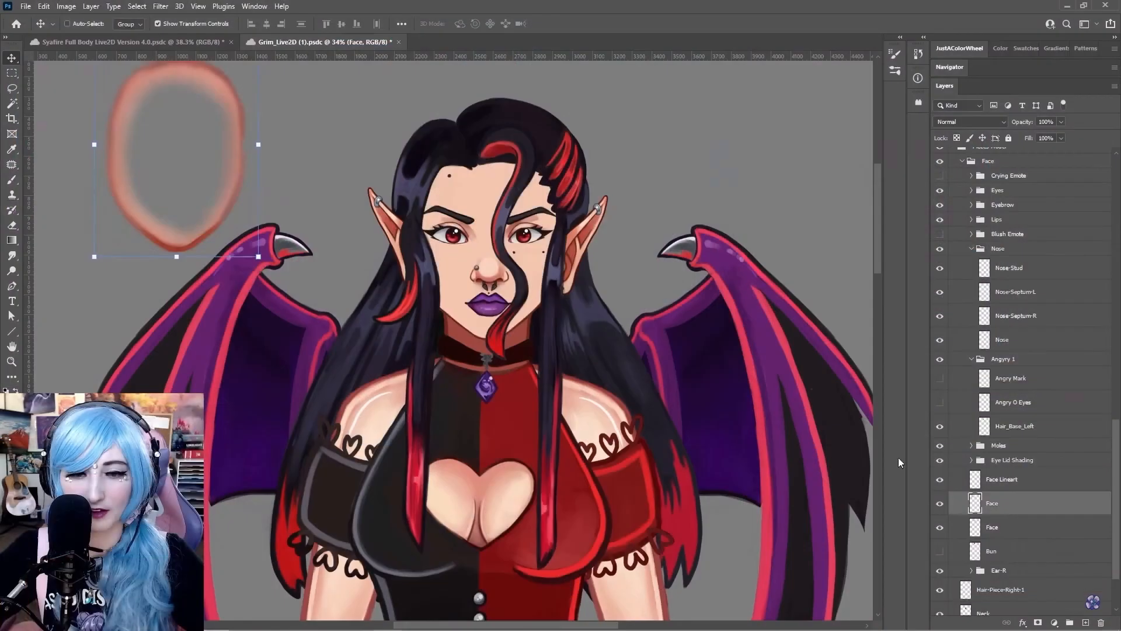
In the Grim_Live2D document, move the separated Face shading layer back onto the character's head
drag(233, 173, 580, 238)
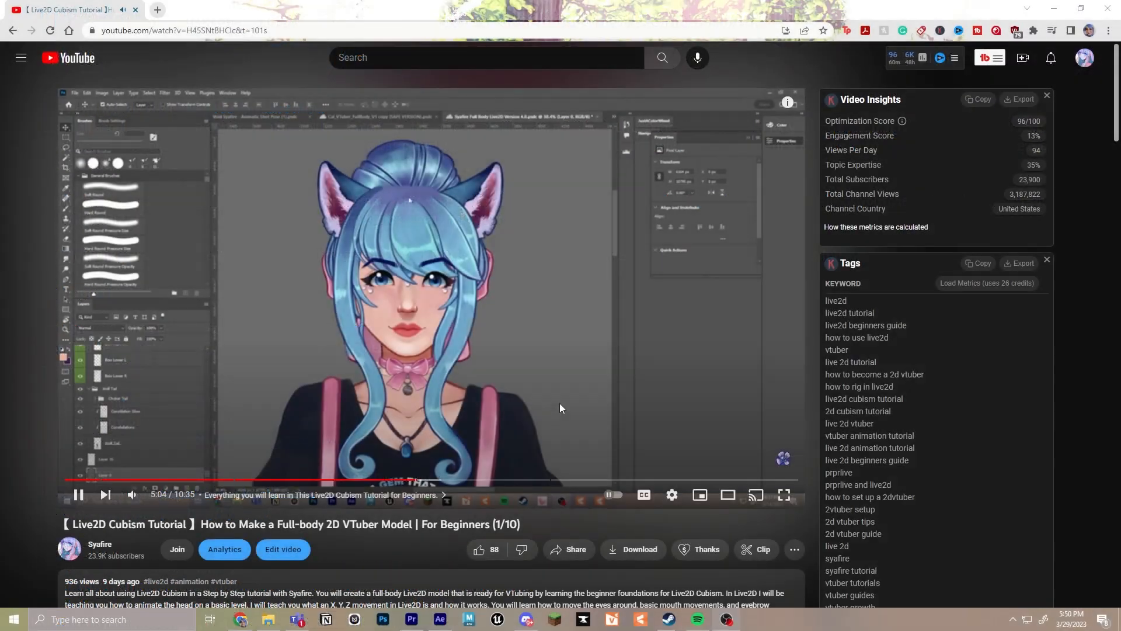
Switch to YouTube and look at the pinned Live2D Cubism download comment below the tutorial video
scroll(559, 403, down, 4)
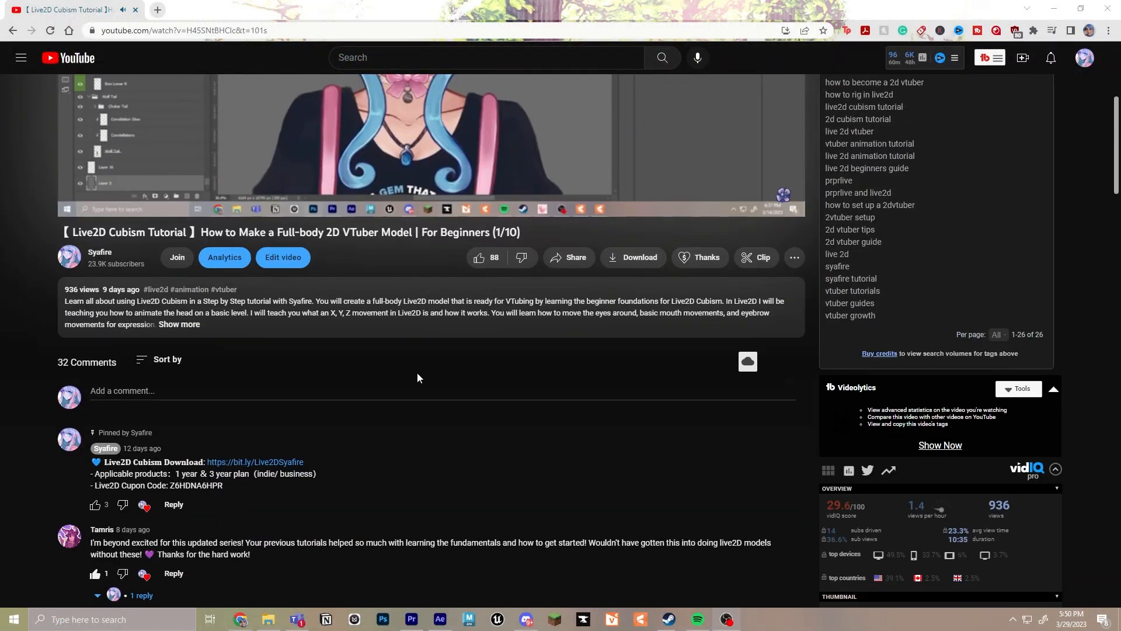
scroll(436, 381, down, 2)
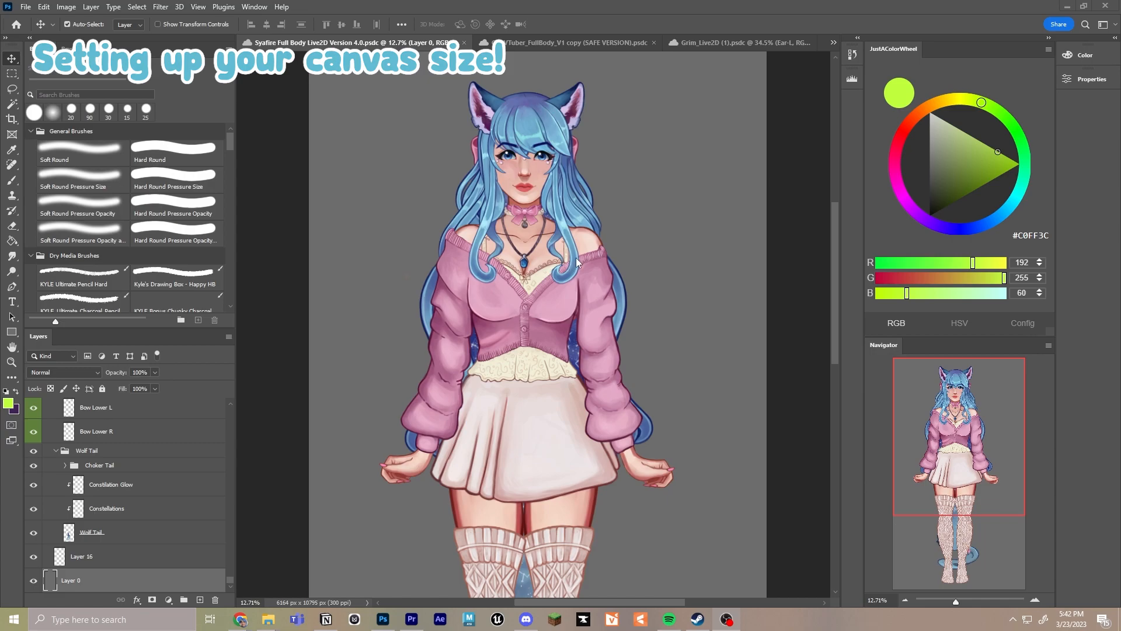
In Photoshop, check the Syafire document's canvas dimensions in pixels and in inches, leaving the canvas size unapplied
scroll(559, 255, down, 2)
scroll(559, 251, up, 2)
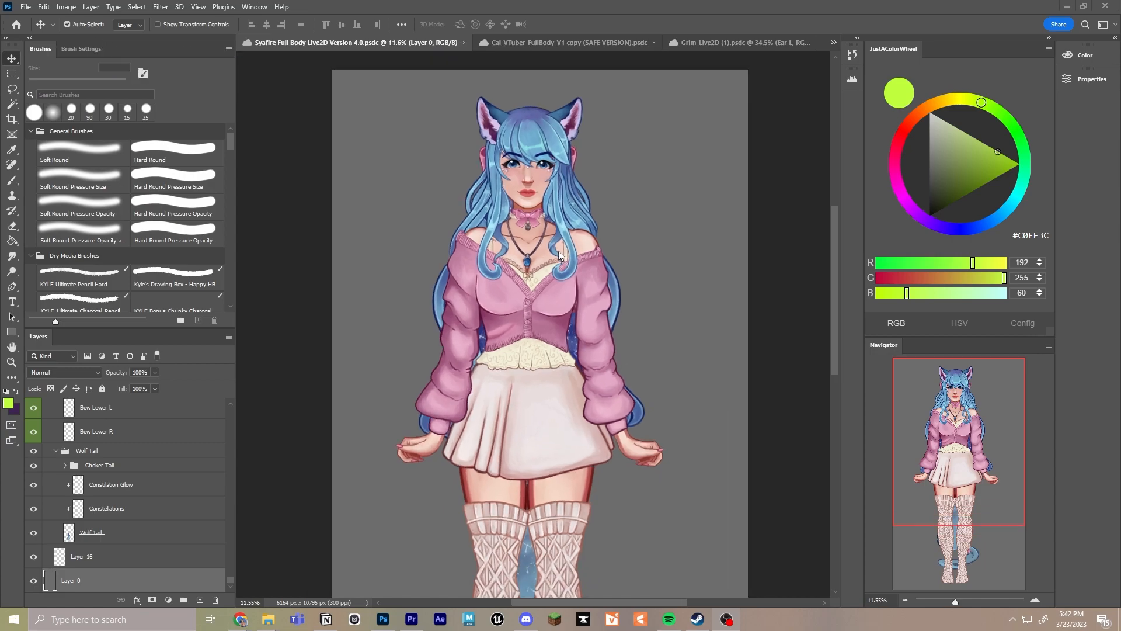
click(674, 164)
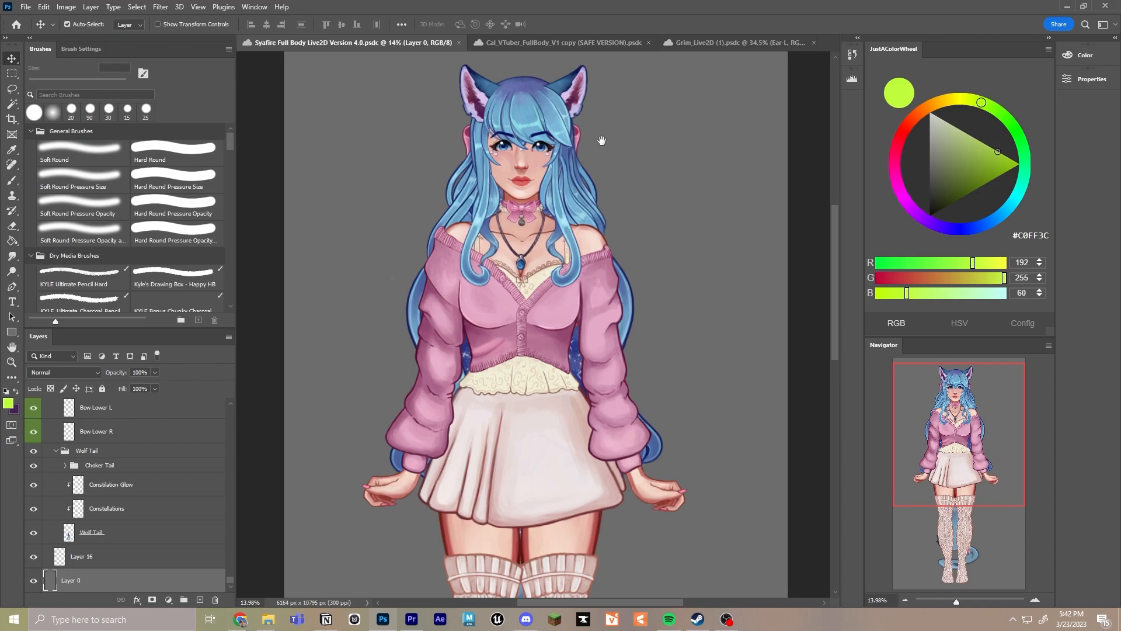
drag(601, 140, 590, 195)
scroll(488, 193, up, 1)
key(ctrl+alt+c)
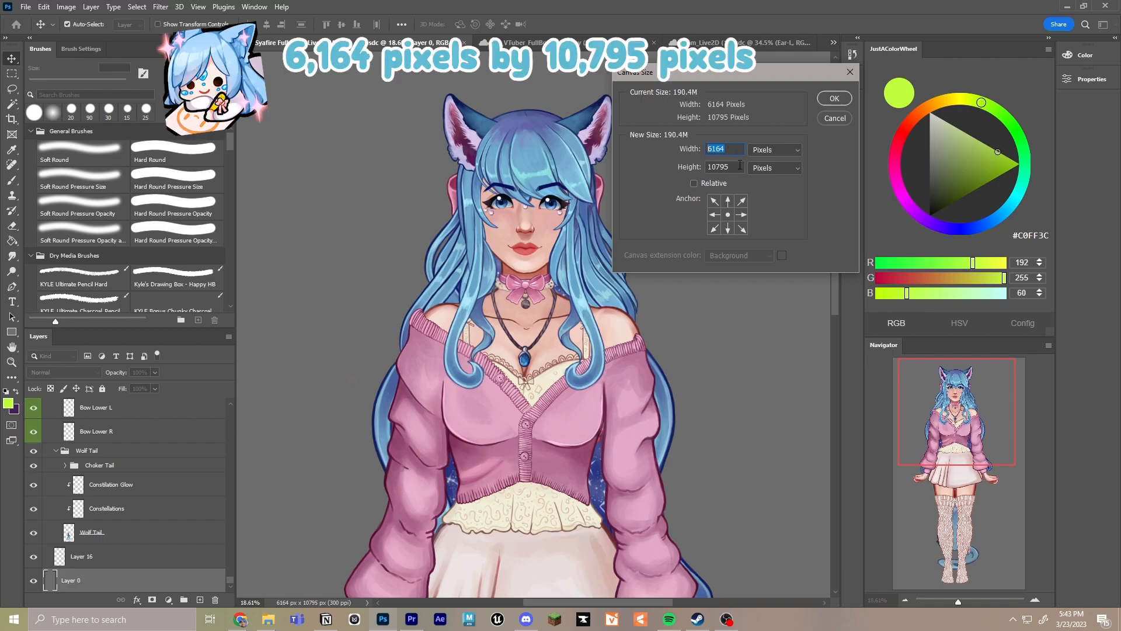
drag(740, 166, 708, 167)
click(775, 150)
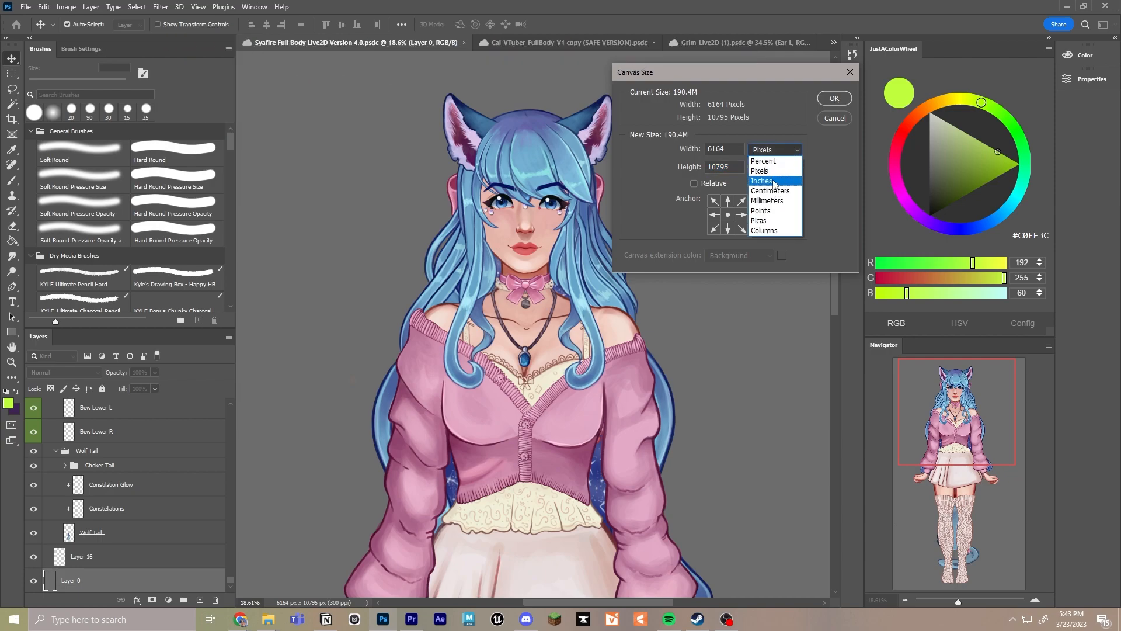
click(772, 180)
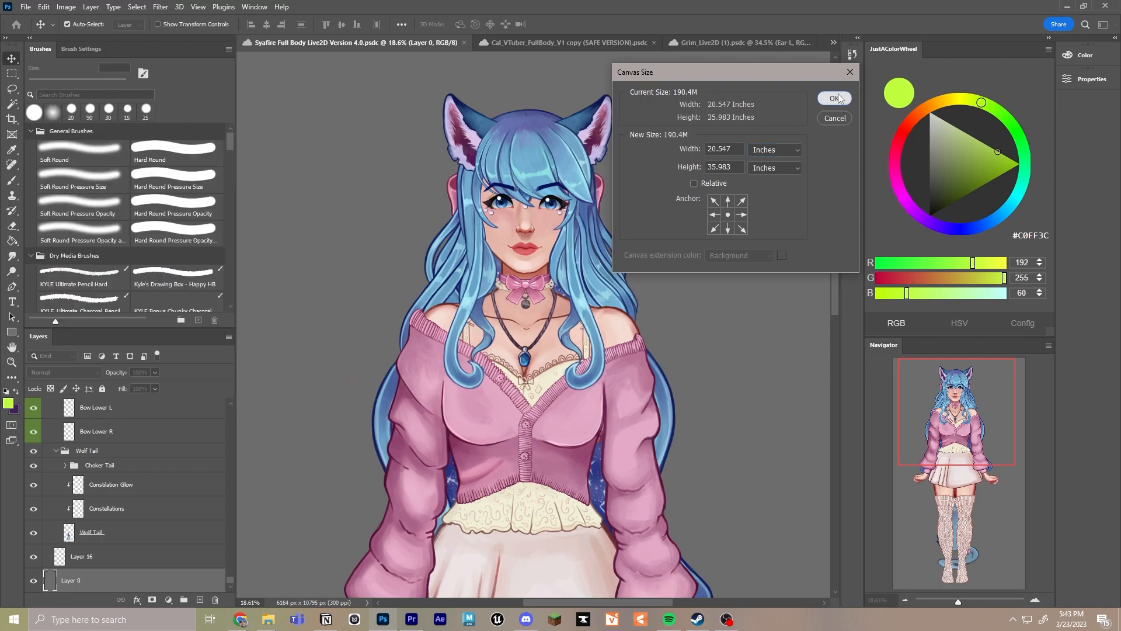
click(835, 118)
Examine the character's eyebrow, eye, face gem and hair details close up and compare them with the wider upper-body view
scroll(486, 194, up, 5)
scroll(508, 203, up, 4)
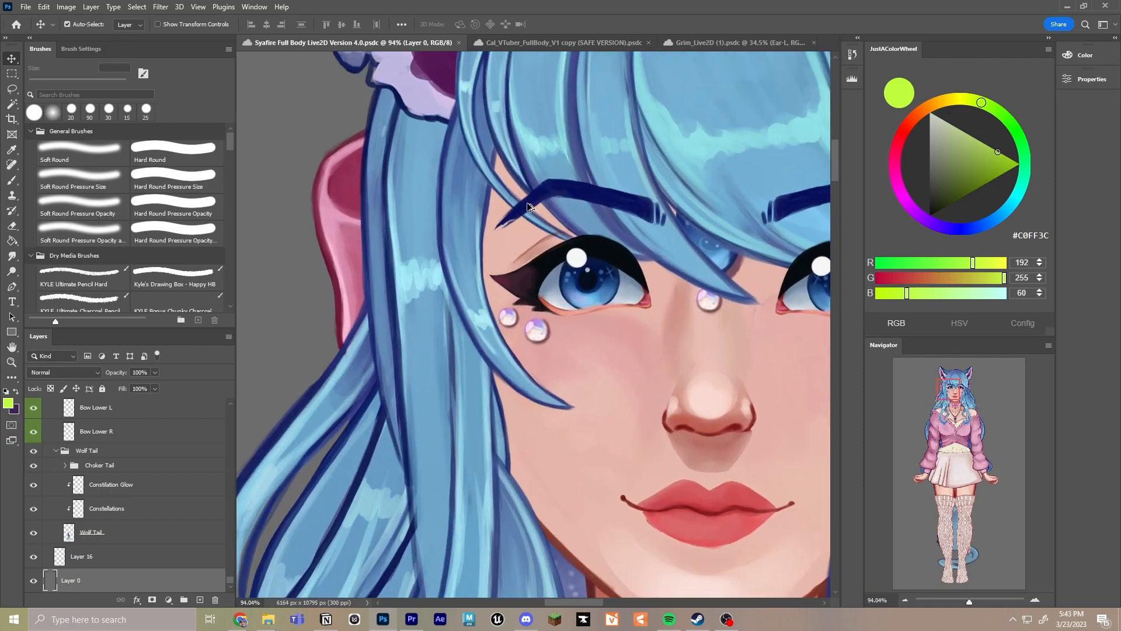
click(667, 222)
scroll(706, 282, down, 3)
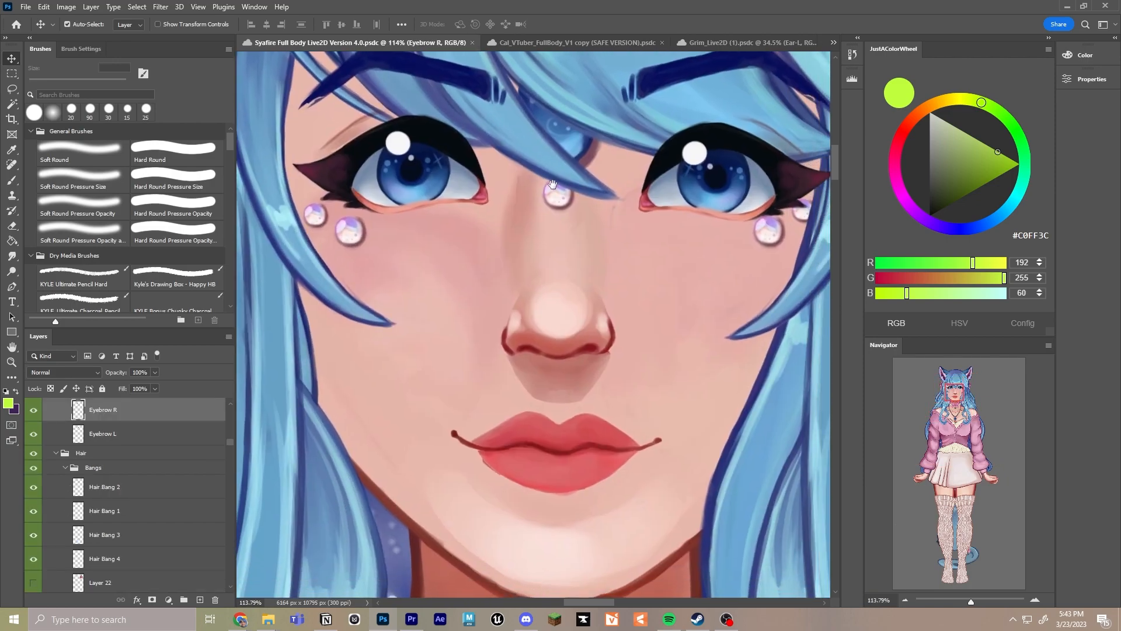
scroll(662, 212, down, 3)
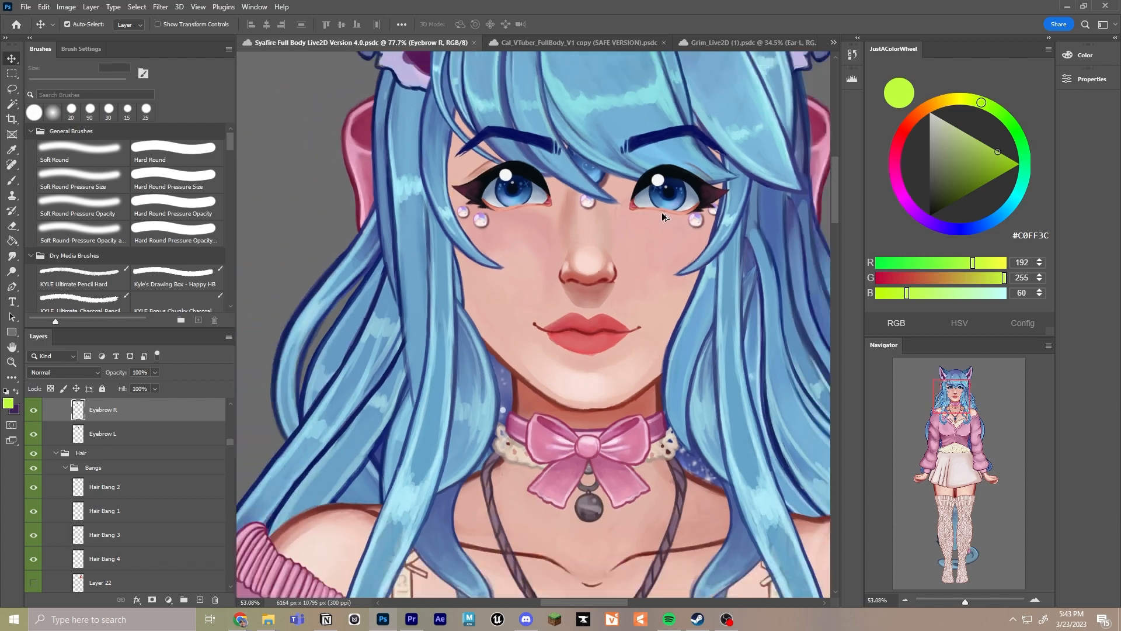
scroll(662, 212, up, 2)
scroll(465, 213, up, 10)
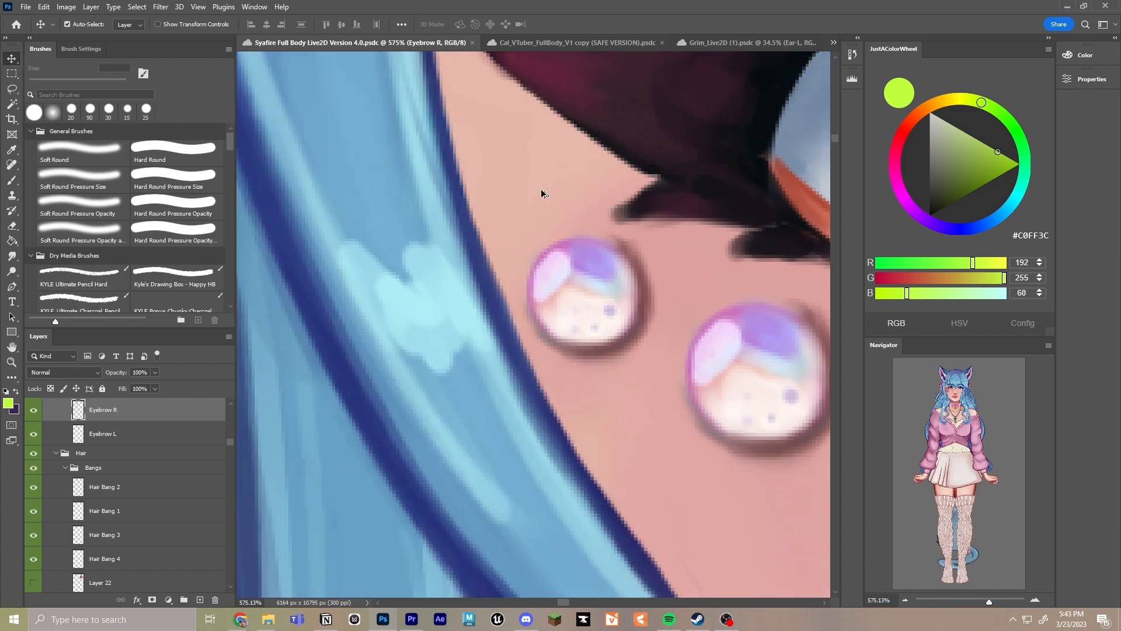
scroll(467, 234, down, 12)
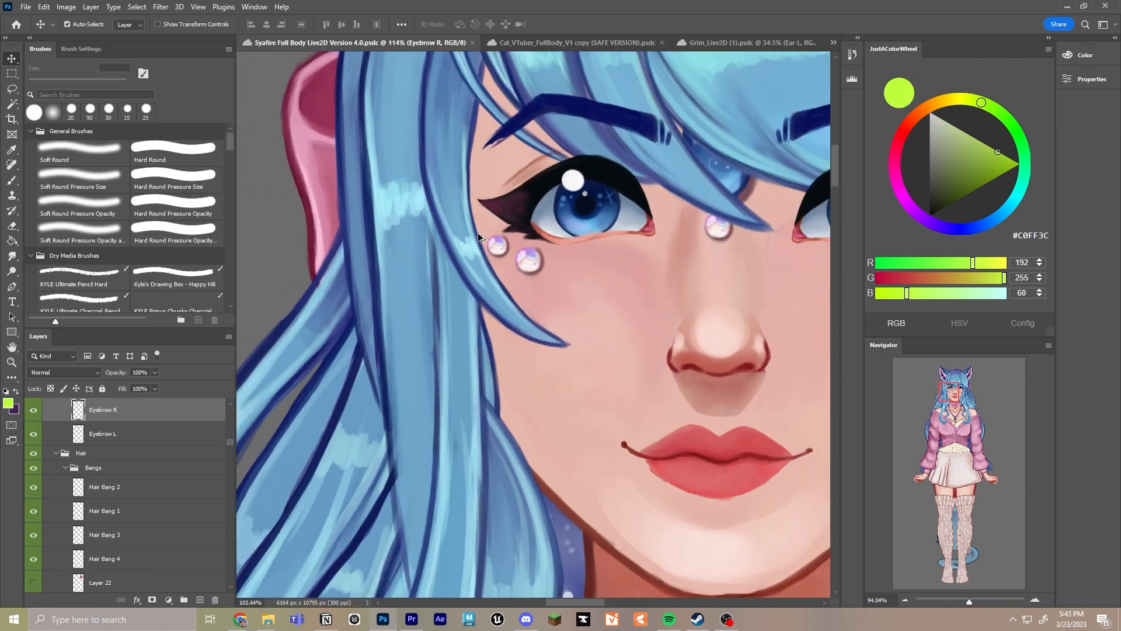
scroll(477, 235, down, 5)
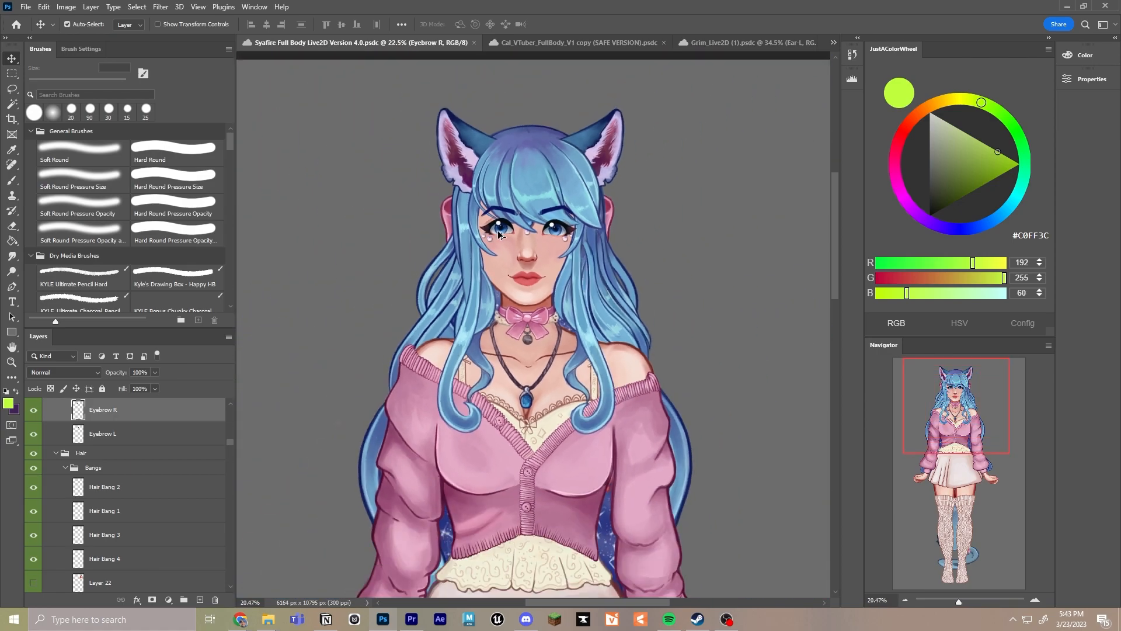
scroll(499, 234, up, 2)
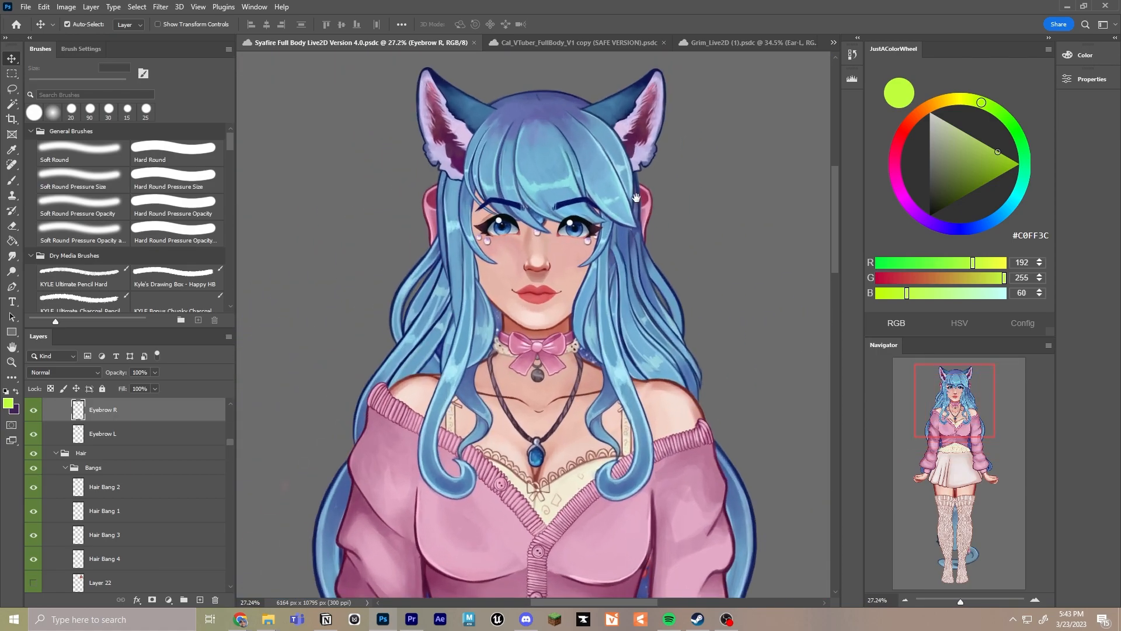
drag(636, 198, 628, 211)
scroll(563, 275, down, 1)
scroll(563, 275, up, 3)
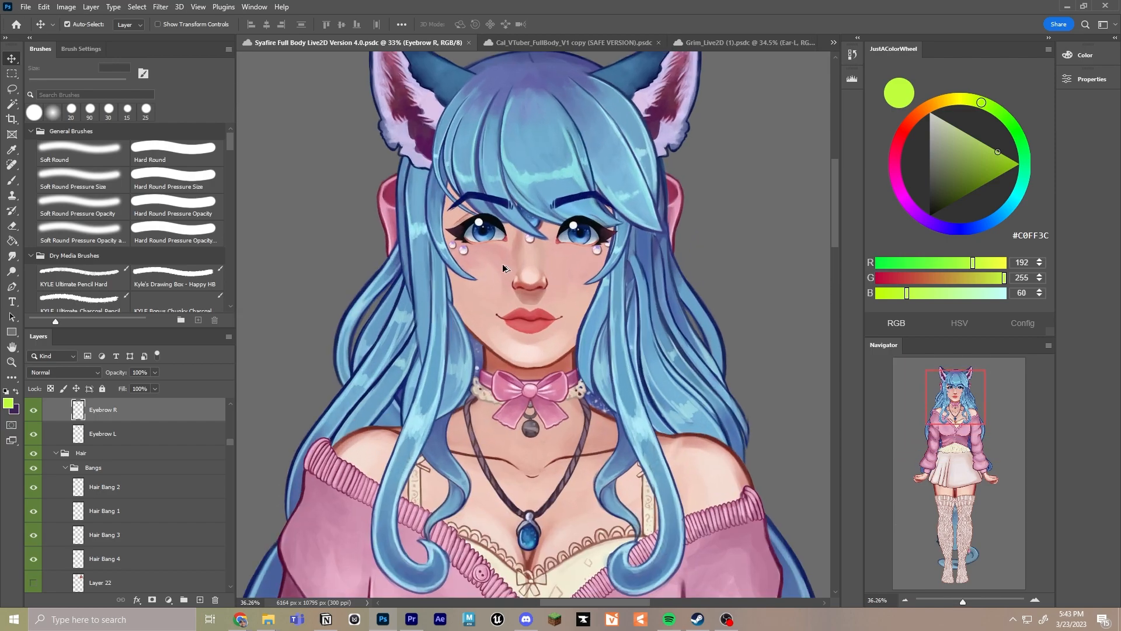
scroll(591, 261, up, 1)
scroll(588, 261, down, 3)
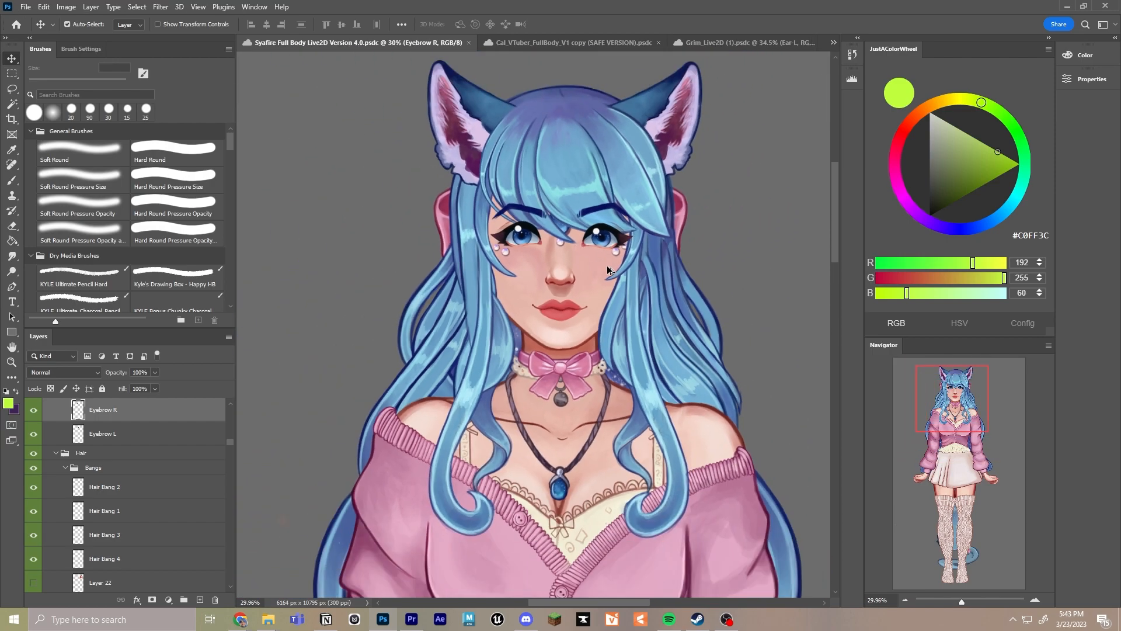
drag(708, 269, 670, 273)
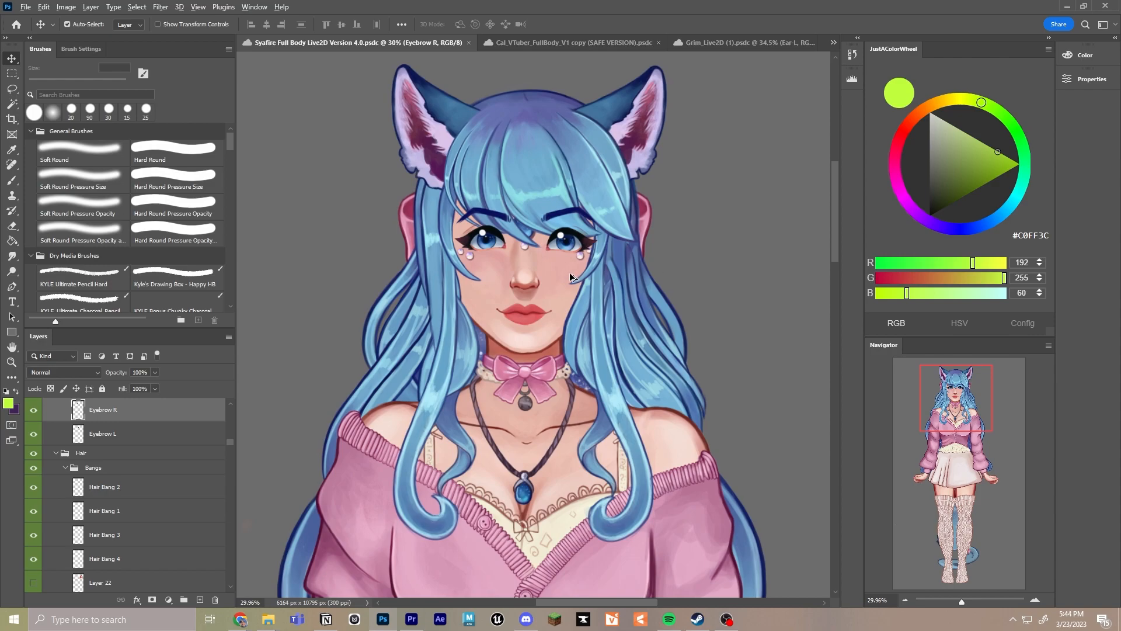
Open the document's image size settings and inspect the resolution in pixels per inch
key(ctrl+alt+i)
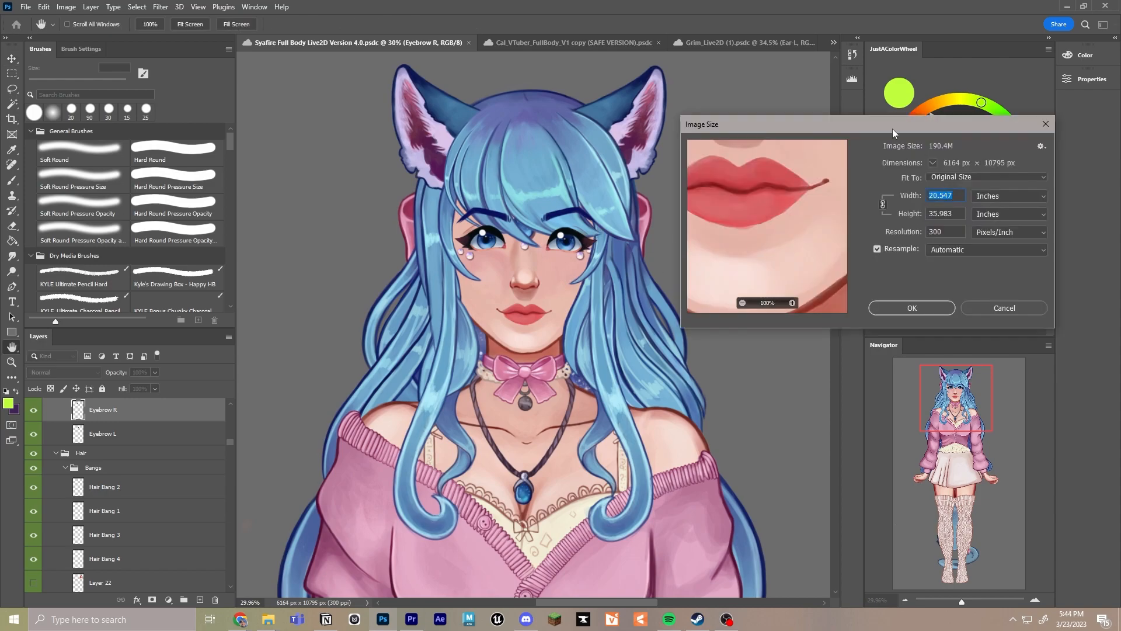
drag(863, 131, 544, 117)
double_click(615, 217)
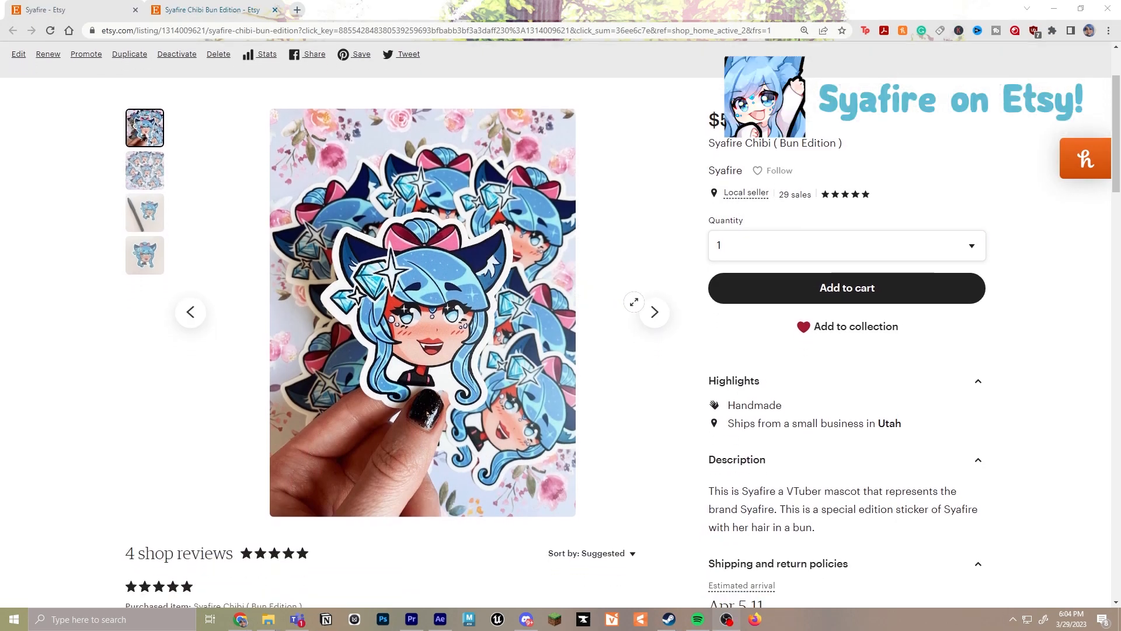
Switch to Etsy and look through the photos of the Syafire Chibi (Bun Edition) sticker listing
click(653, 312)
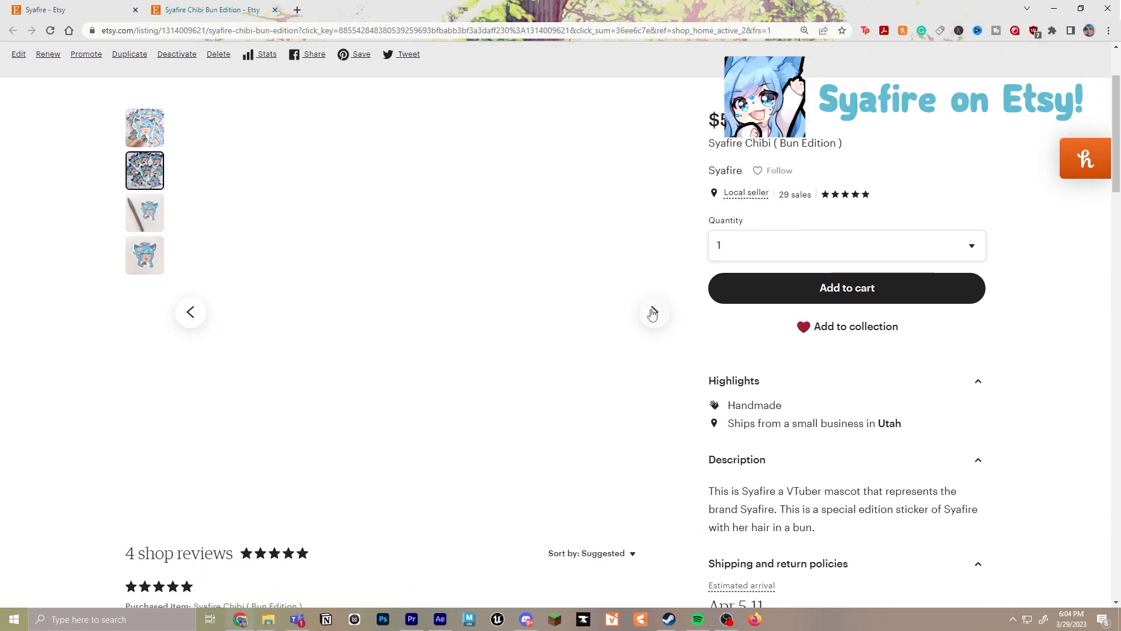
click(652, 312)
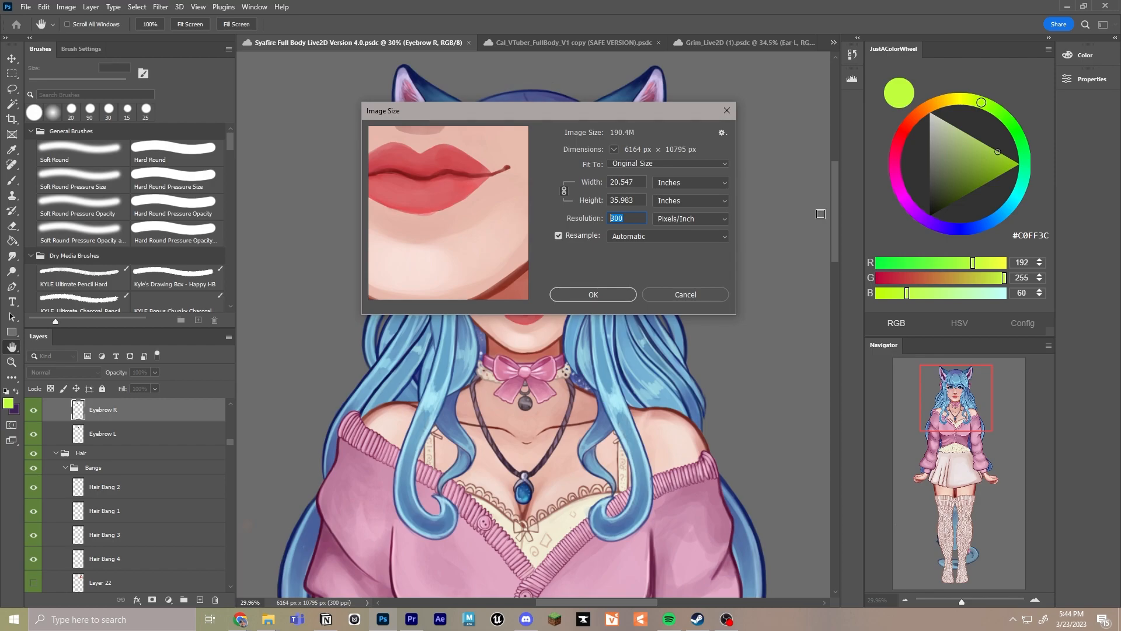
Return to Photoshop and close the image size settings without applying anything
click(643, 217)
click(686, 295)
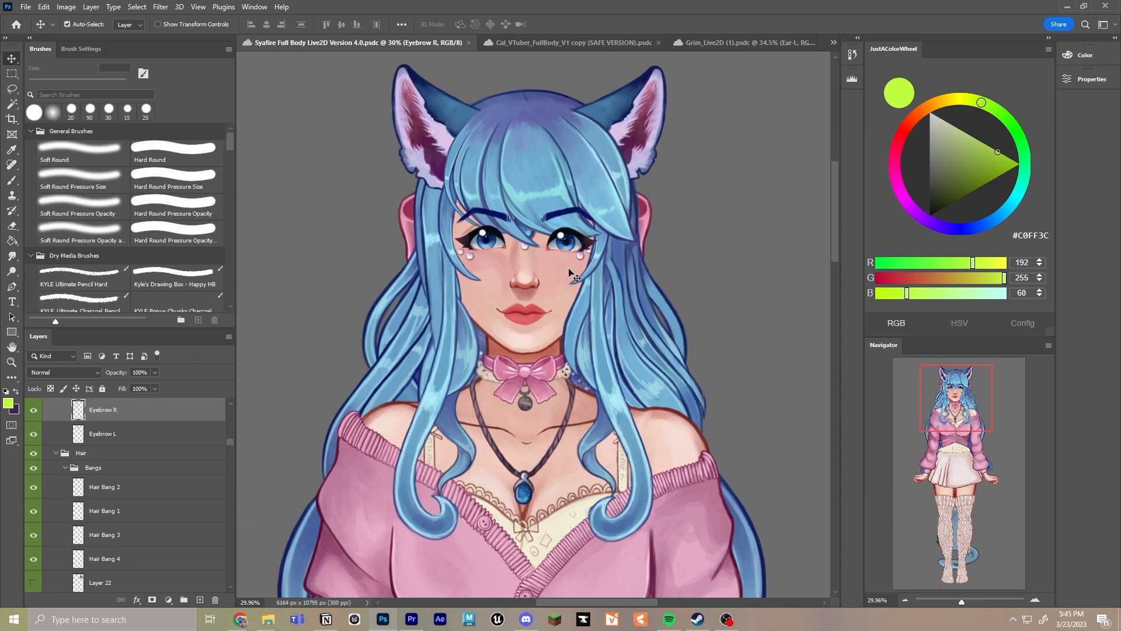
scroll(569, 270, down, 2)
scroll(591, 308, up, 1)
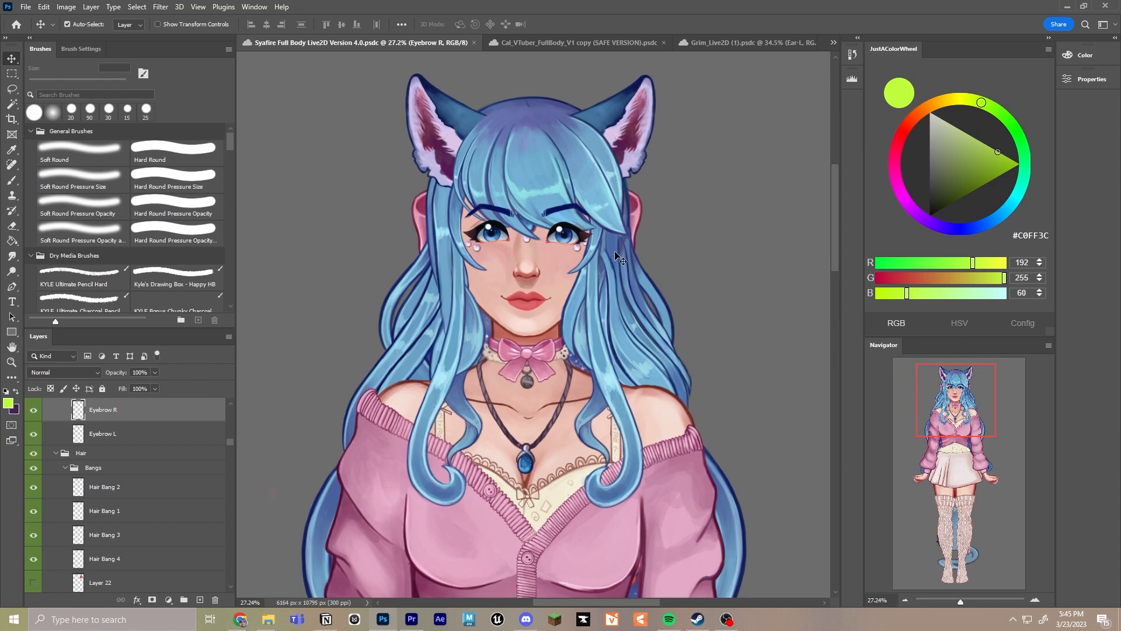
drag(627, 235, 629, 259)
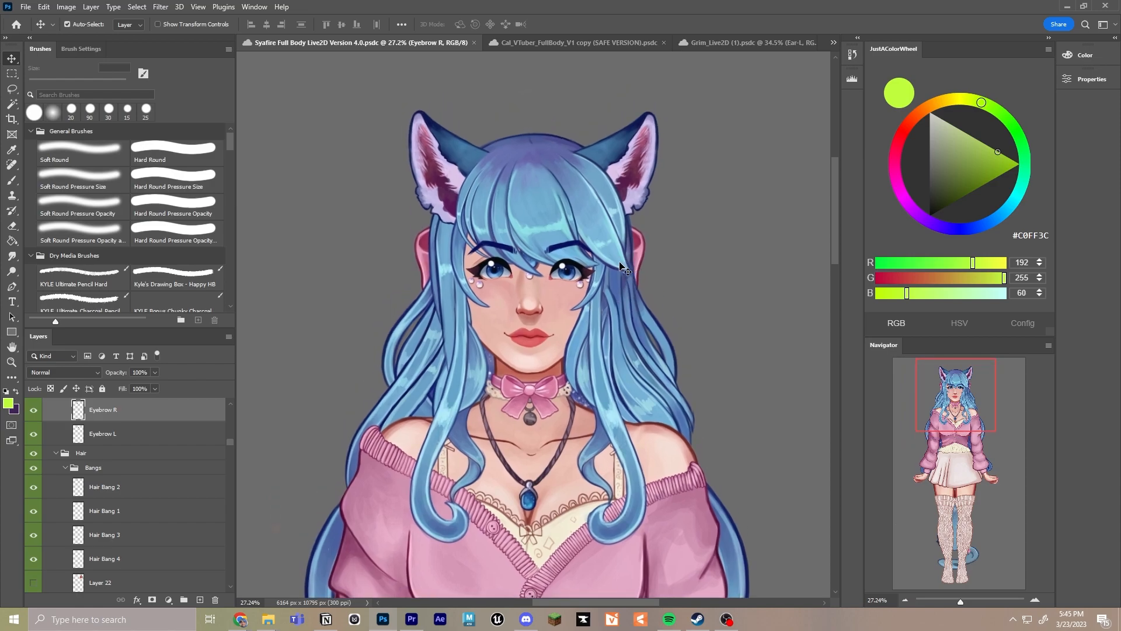
scroll(569, 267, down, 1)
scroll(569, 267, up, 2)
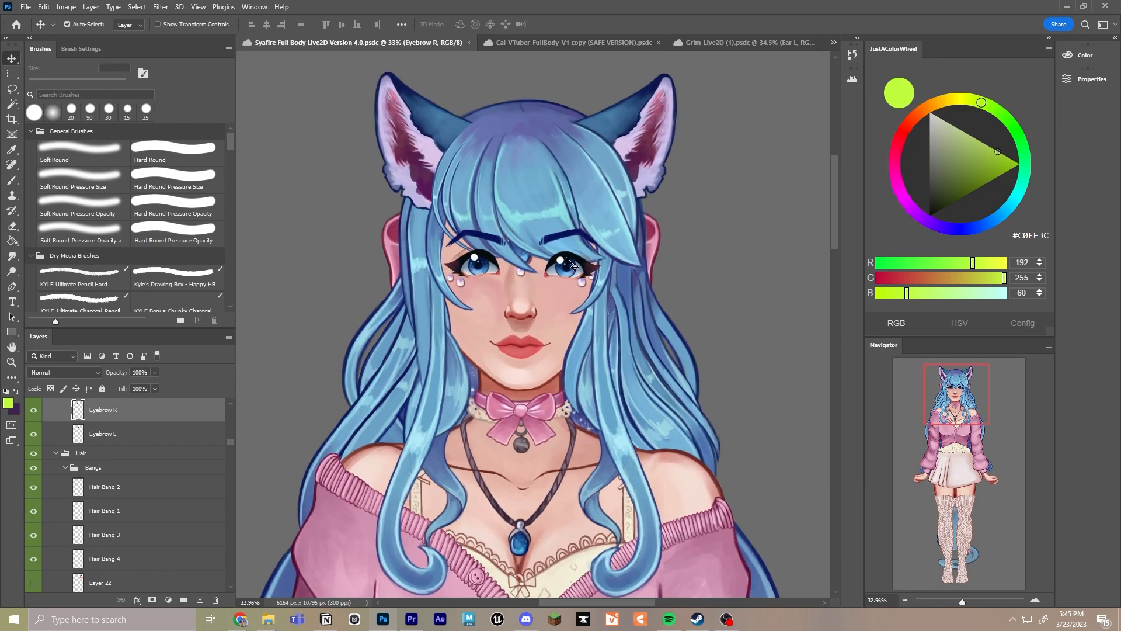
scroll(569, 268, down, 2)
drag(469, 290, 477, 262)
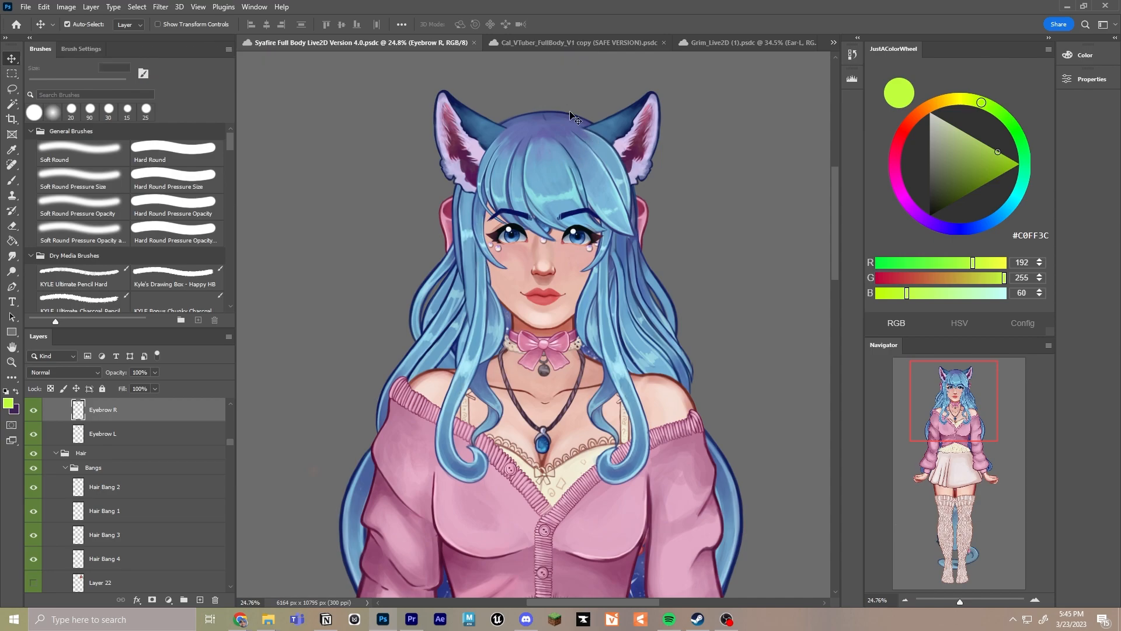
Paste the purple-haired anime reference figure above Layer 13, enlarge it and place it beside the main character at the canvas edge
click(418, 183)
scroll(423, 185, down, 1)
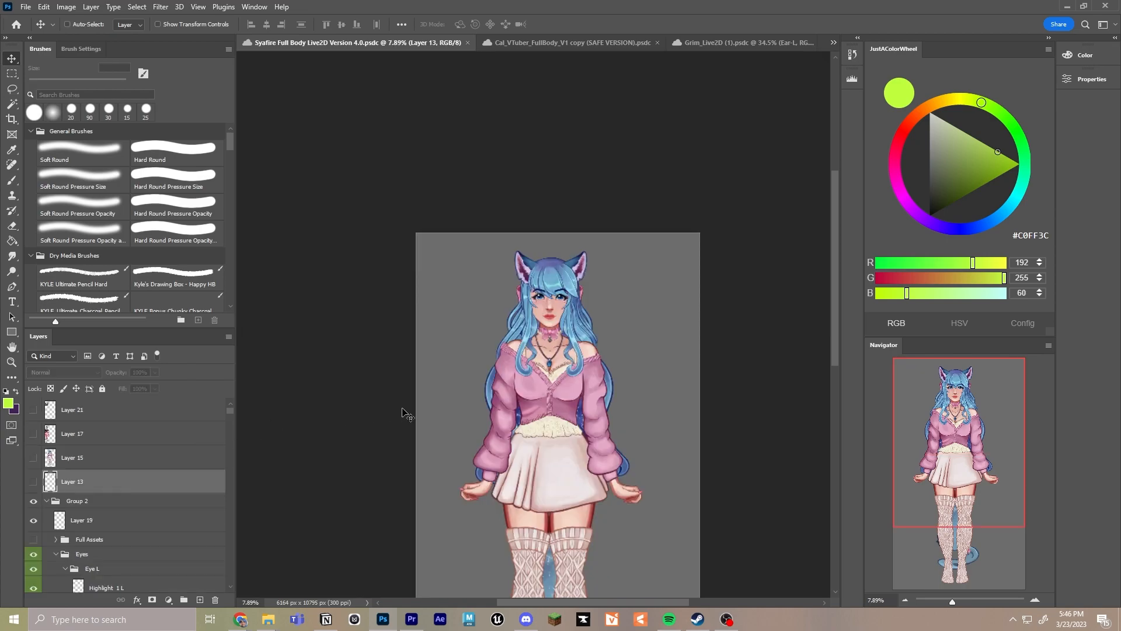
key(ctrl+v)
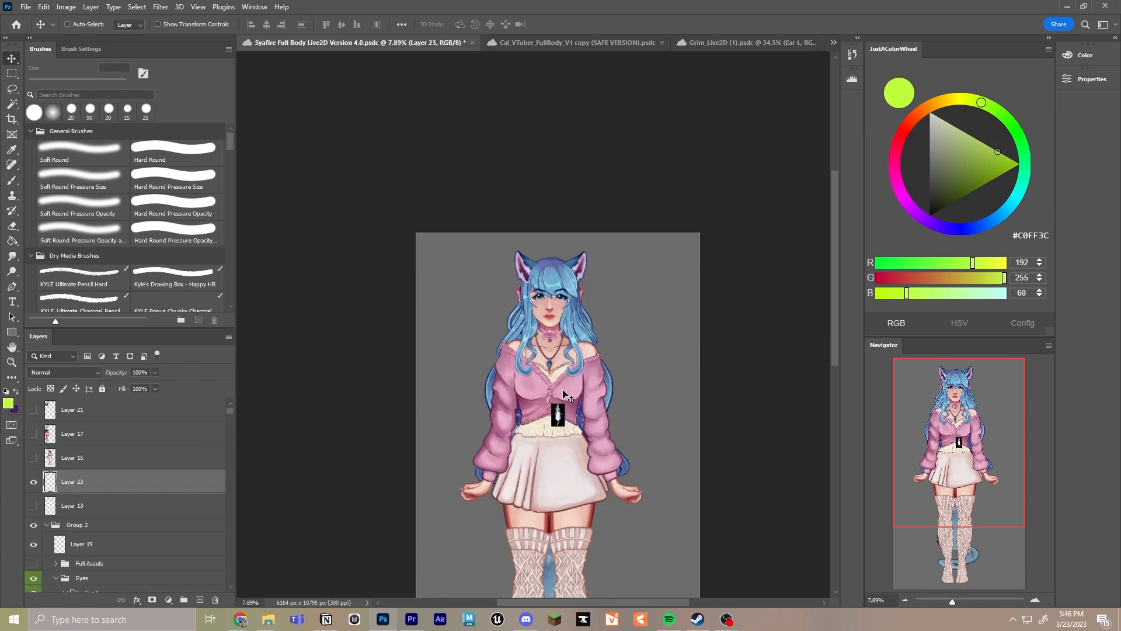
key(ctrl+t)
drag(565, 413, 667, 380)
key(Return)
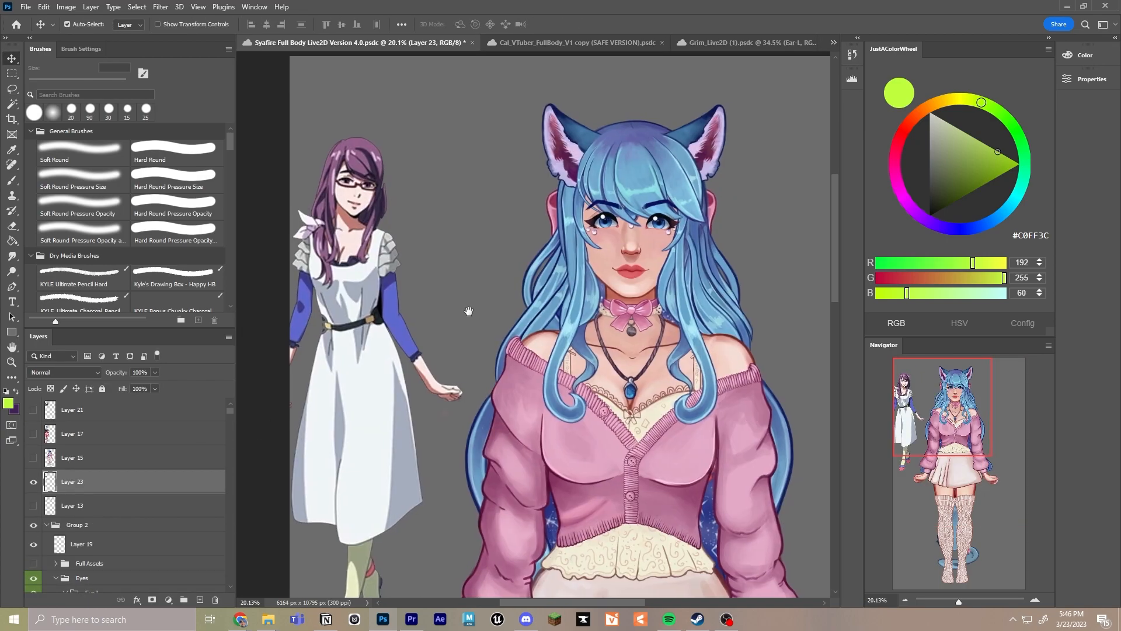
drag(468, 310, 467, 310)
drag(365, 298, 353, 303)
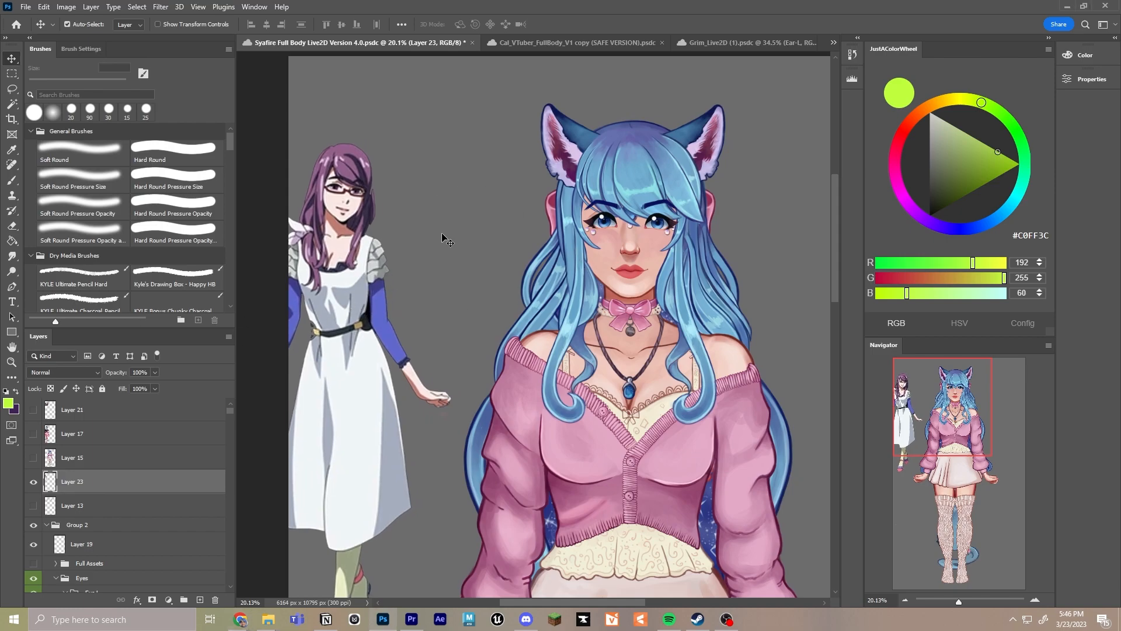
Paste the purple-haired woman's portrait above Layer 23 and place it between the reference figure and the main character's head
key(ctrl+v)
key(ctrl+t)
drag(571, 334, 450, 190)
key(Return)
scroll(549, 199, up, 3)
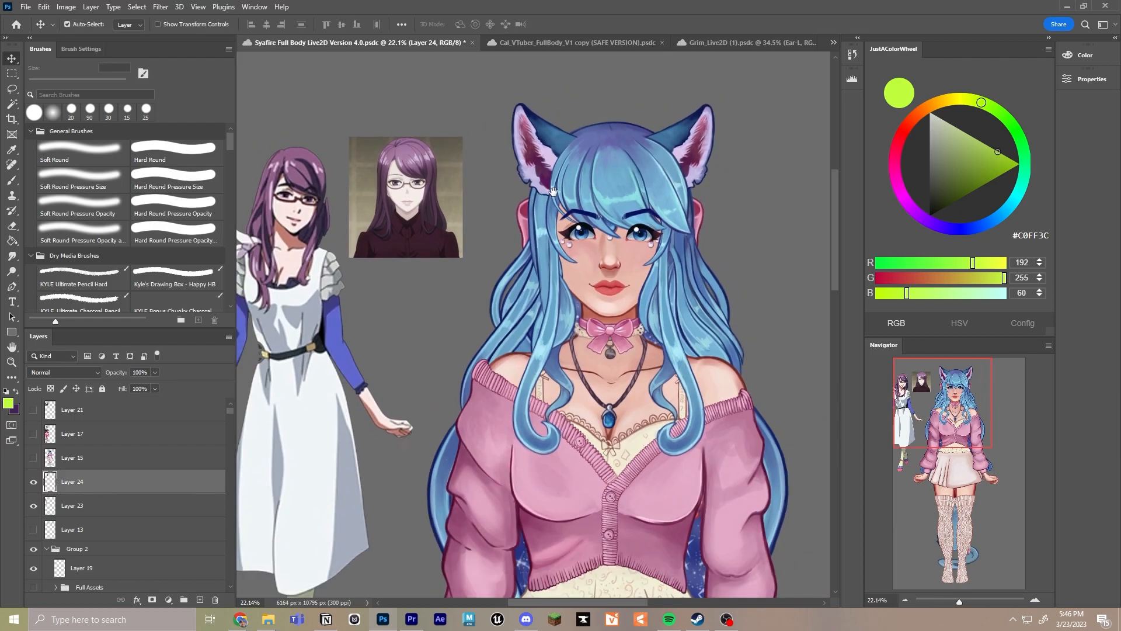
drag(553, 191, 539, 192)
scroll(524, 201, down, 1)
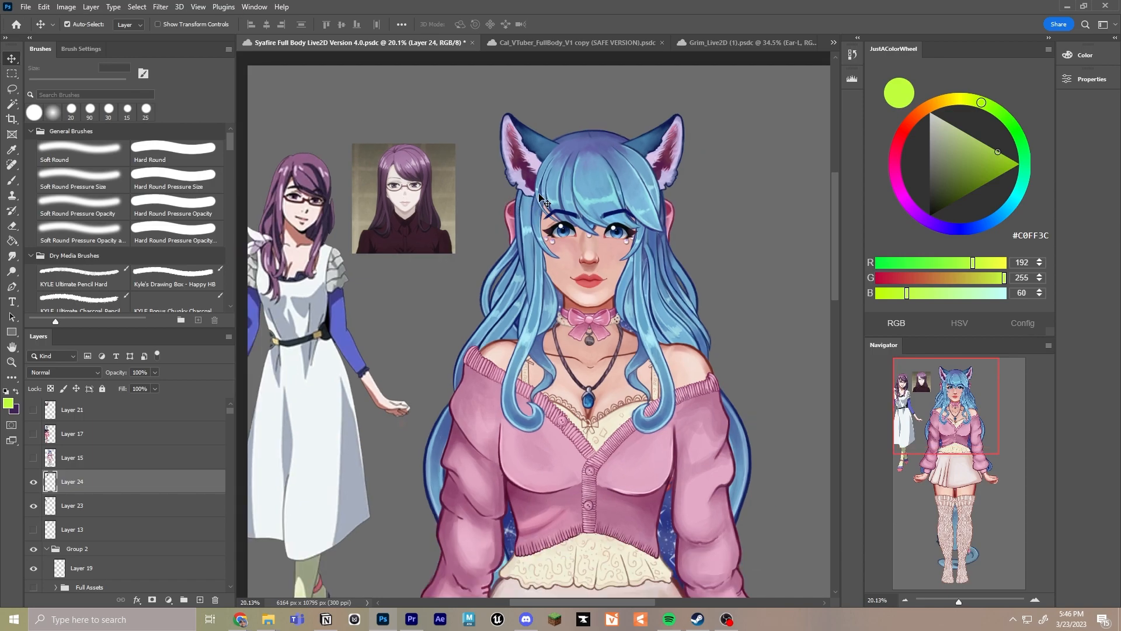
Switch to the character model in Live2D Cubism Editor and demonstrate the brow movement by varying the BrowL Y parameter
drag(981, 183, 917, 194)
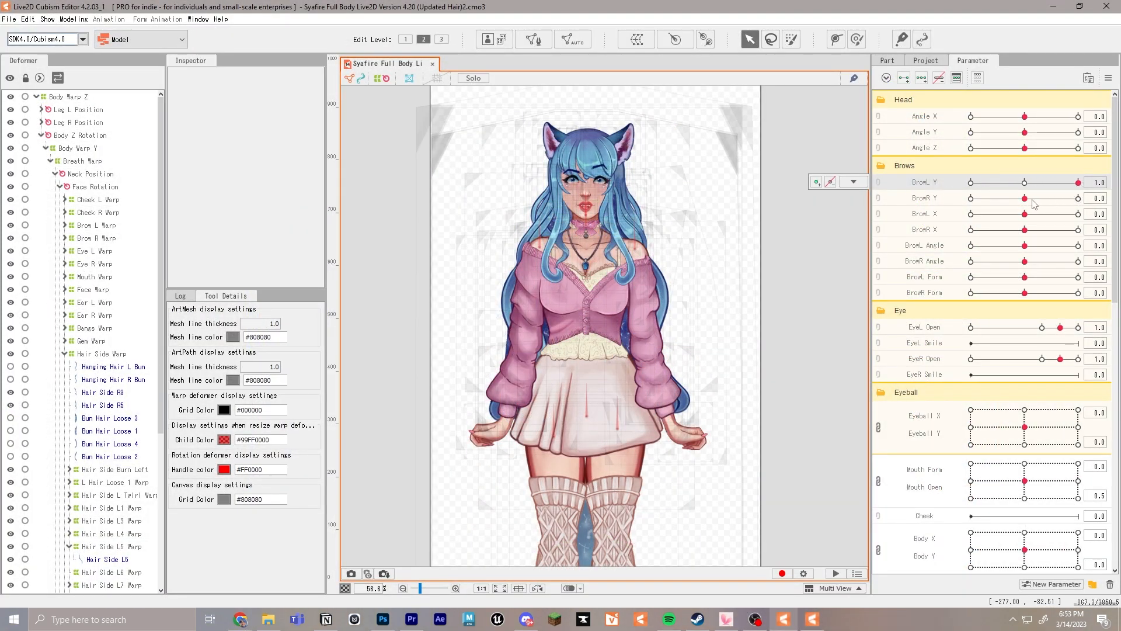
drag(1038, 182, 919, 182)
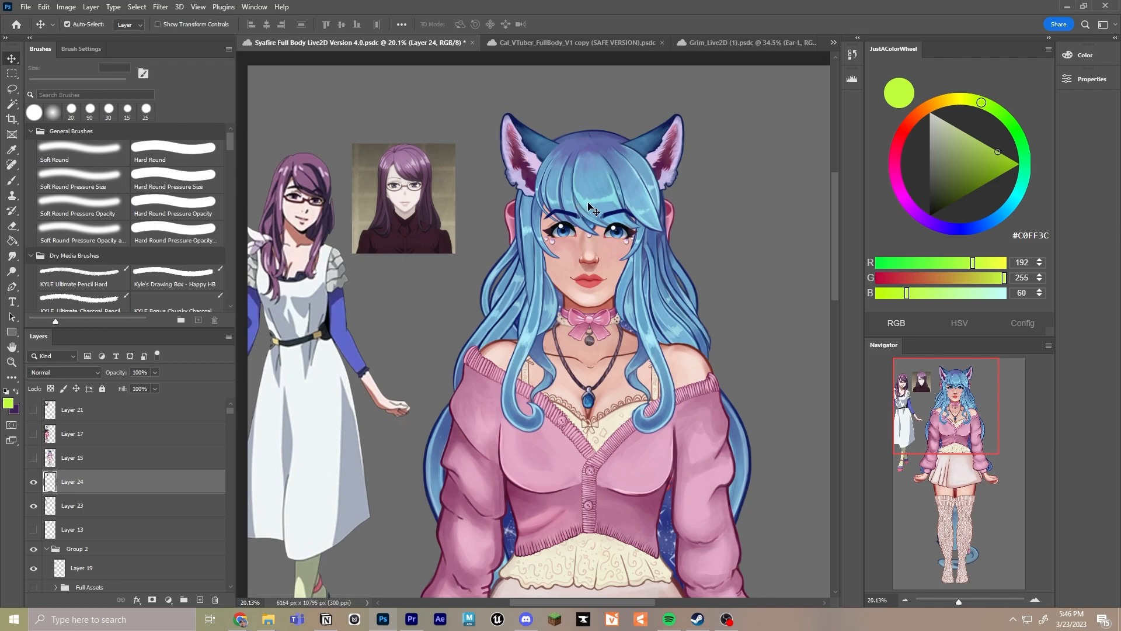
Return to Photoshop, compare the purple-haired portrait's simple facial shading with the main character, and look through the eye layers
scroll(404, 212, up, 1)
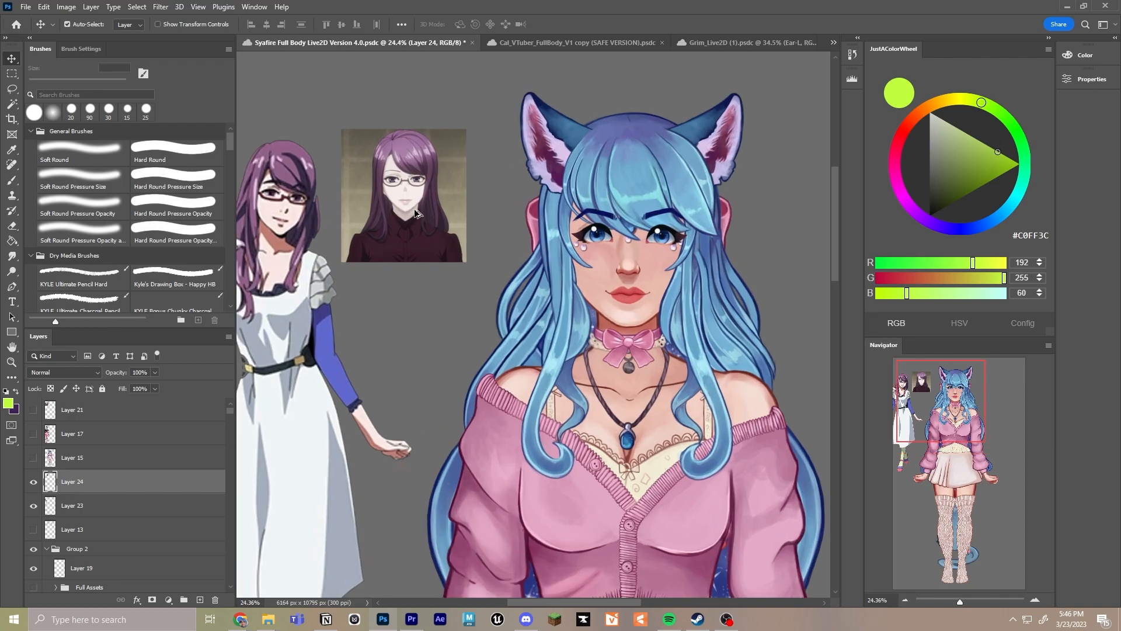
scroll(416, 212, up, 1)
scroll(446, 212, down, 1)
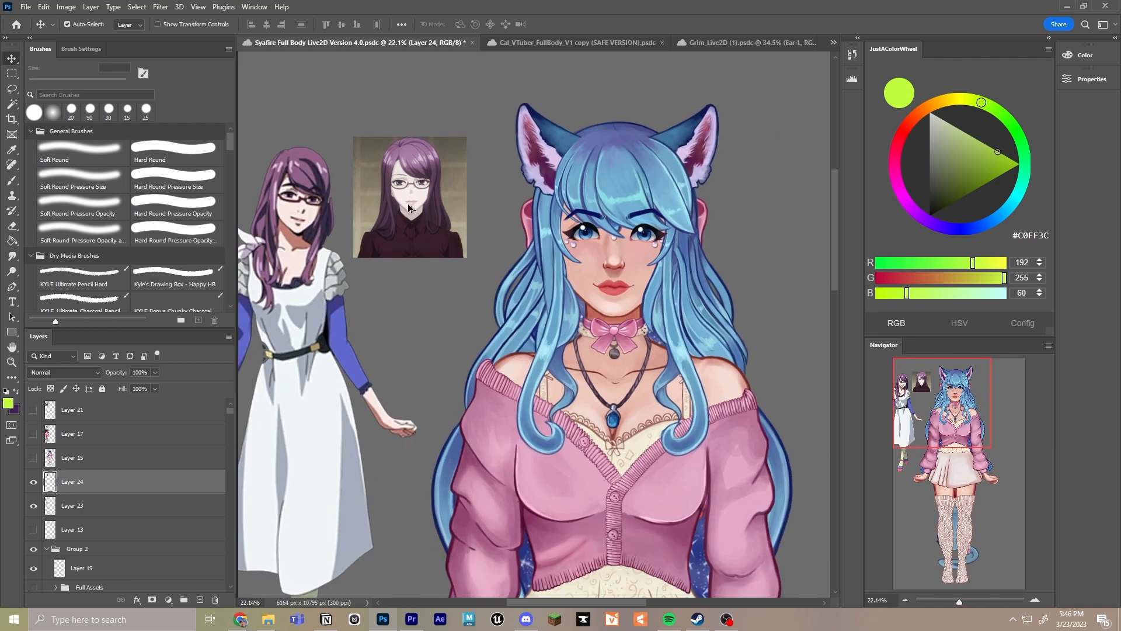
scroll(409, 207, up, 1)
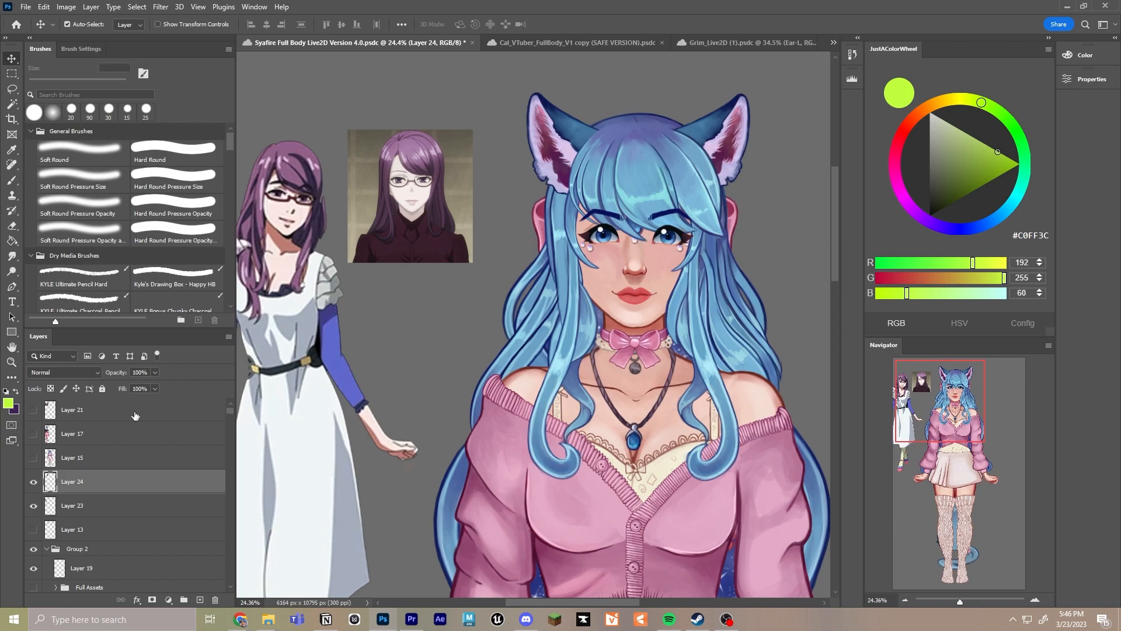
scroll(135, 414, down, 10)
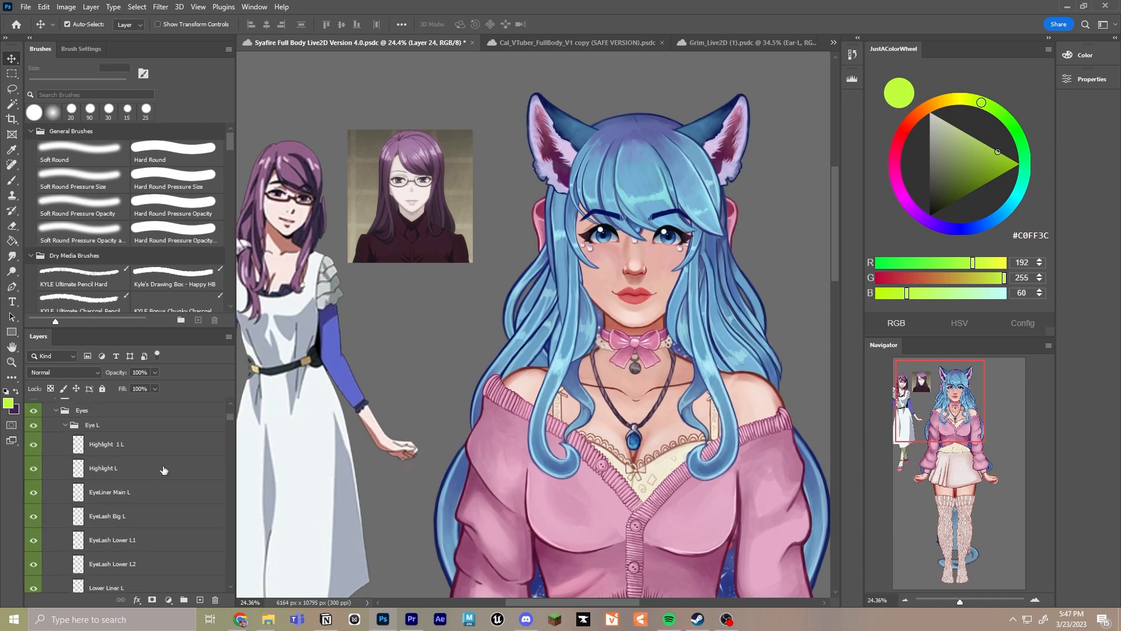
click(454, 299)
scroll(502, 221, up, 5)
scroll(507, 222, up, 3)
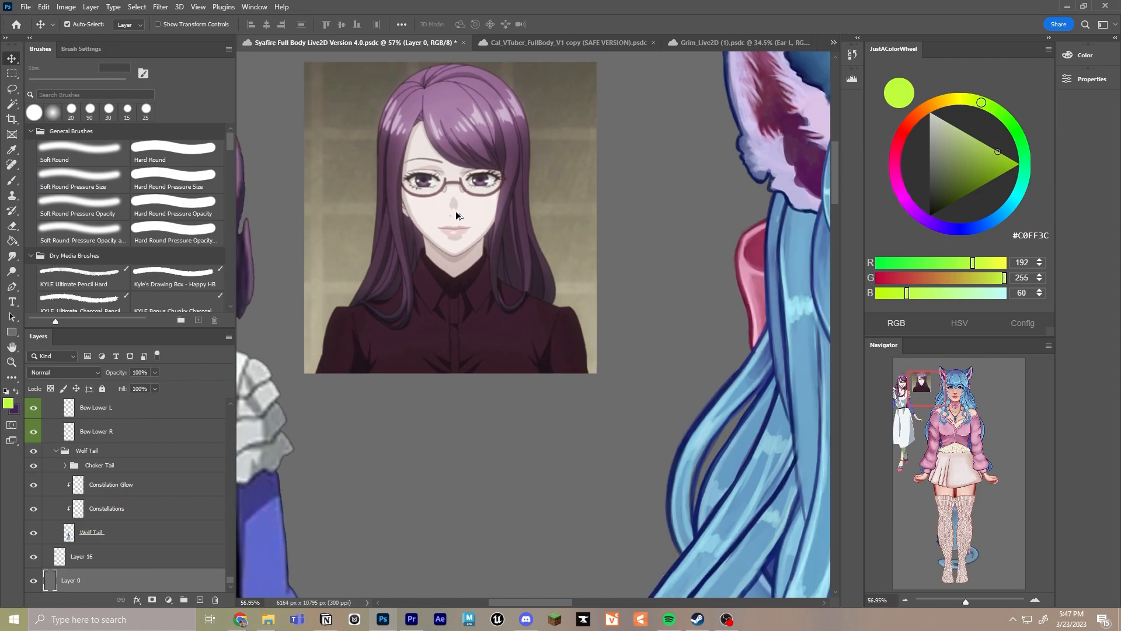
scroll(458, 215, down, 3)
Identify the main character's separate hair bang, choker bow and nose layers by picking each part on the artwork
click(729, 211)
drag(729, 211, 568, 197)
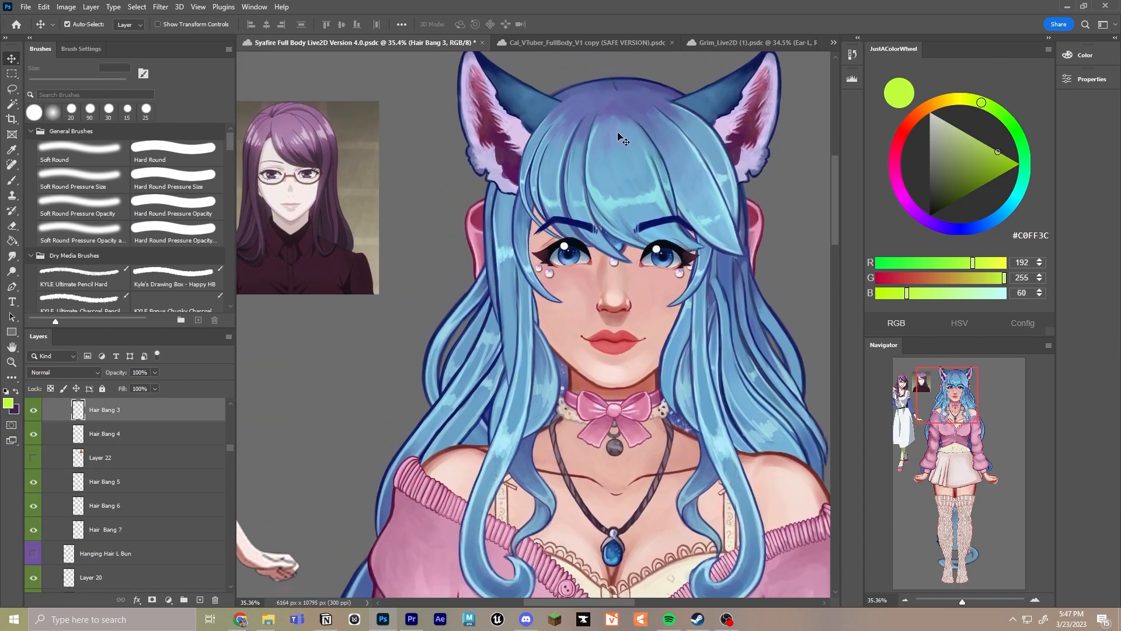
ctrl+click(619, 153)
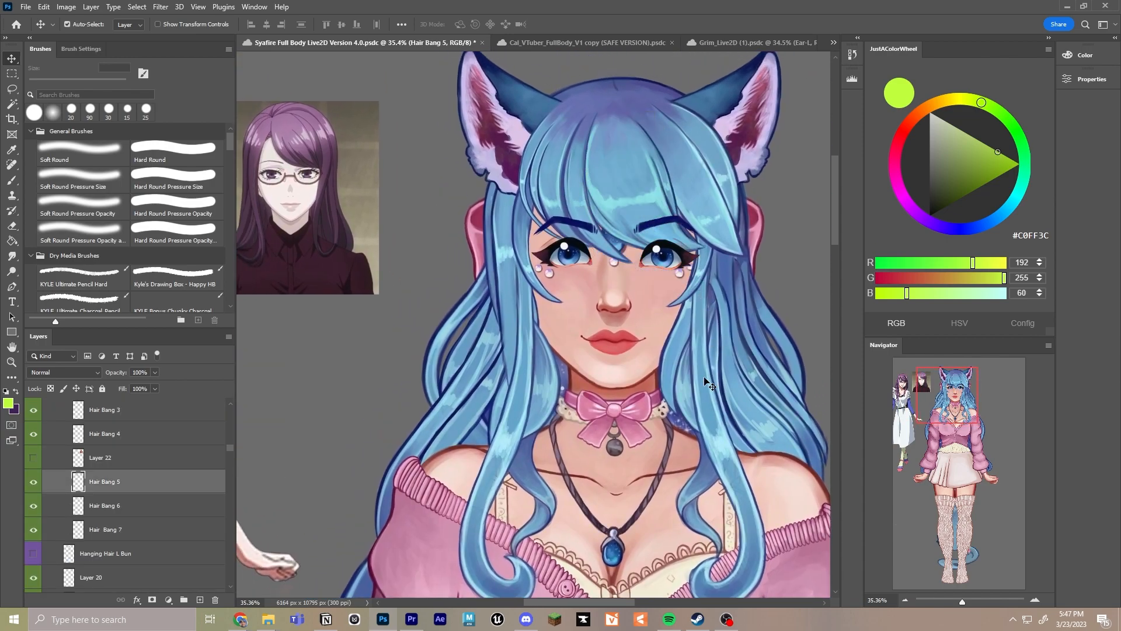
ctrl+click(626, 431)
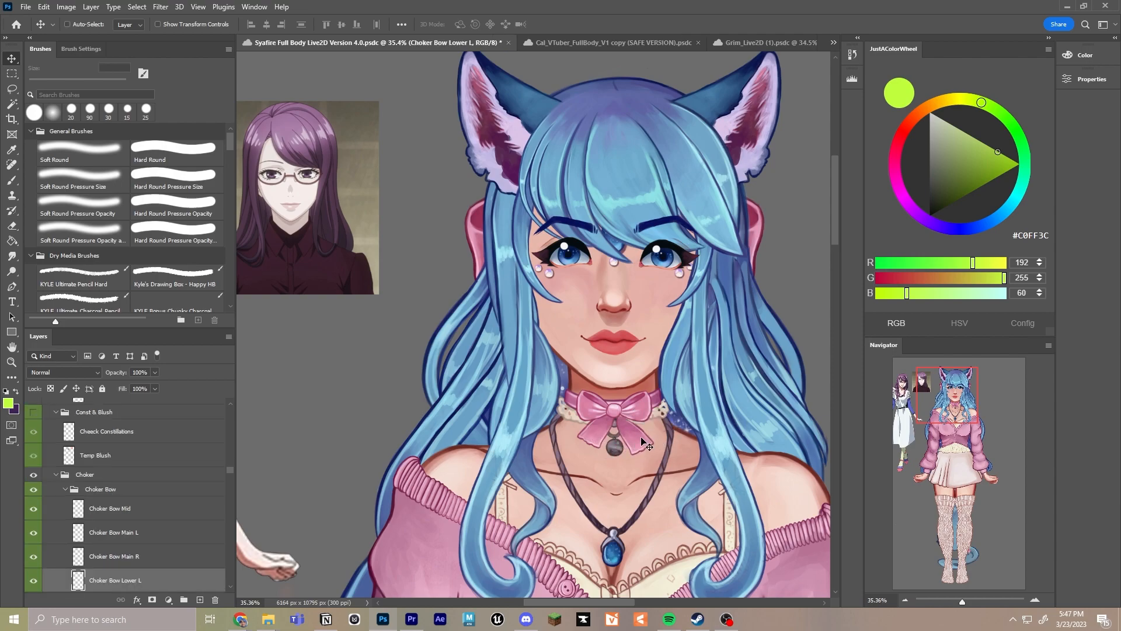
click(613, 300)
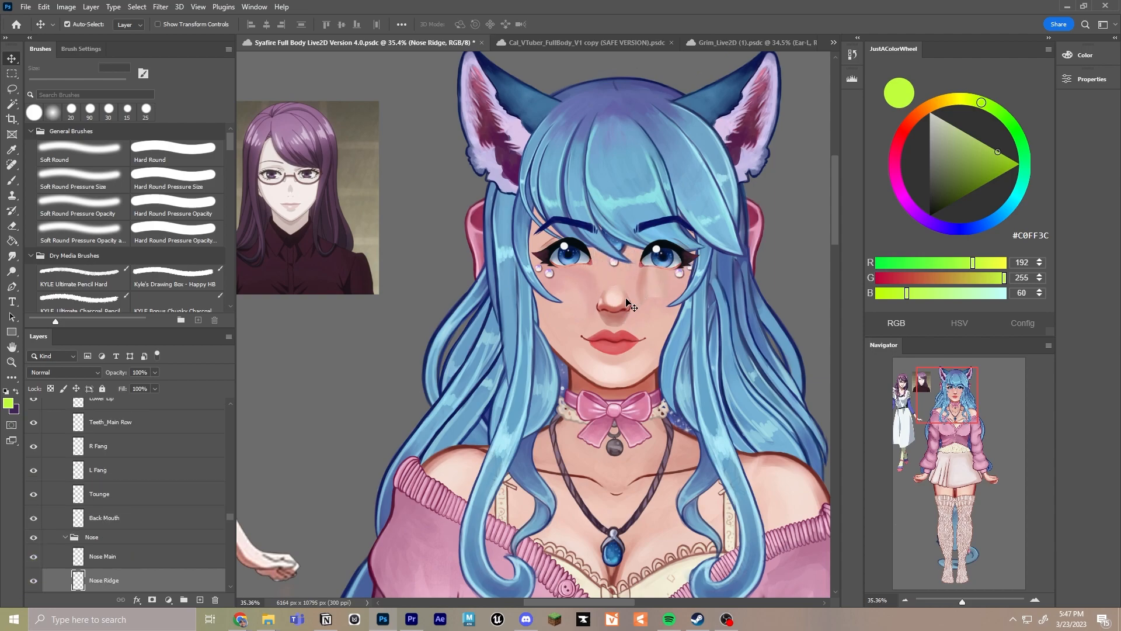
Try moving the cheek painting away from the main character's face, and undo the move
mouse_move(581, 278)
mouse_down()
mouse_move(534, 353)
mouse_move(439, 284)
mouse_move(439, 247)
mouse_up()
key(ctrl+z)
scroll(636, 296, down, 4)
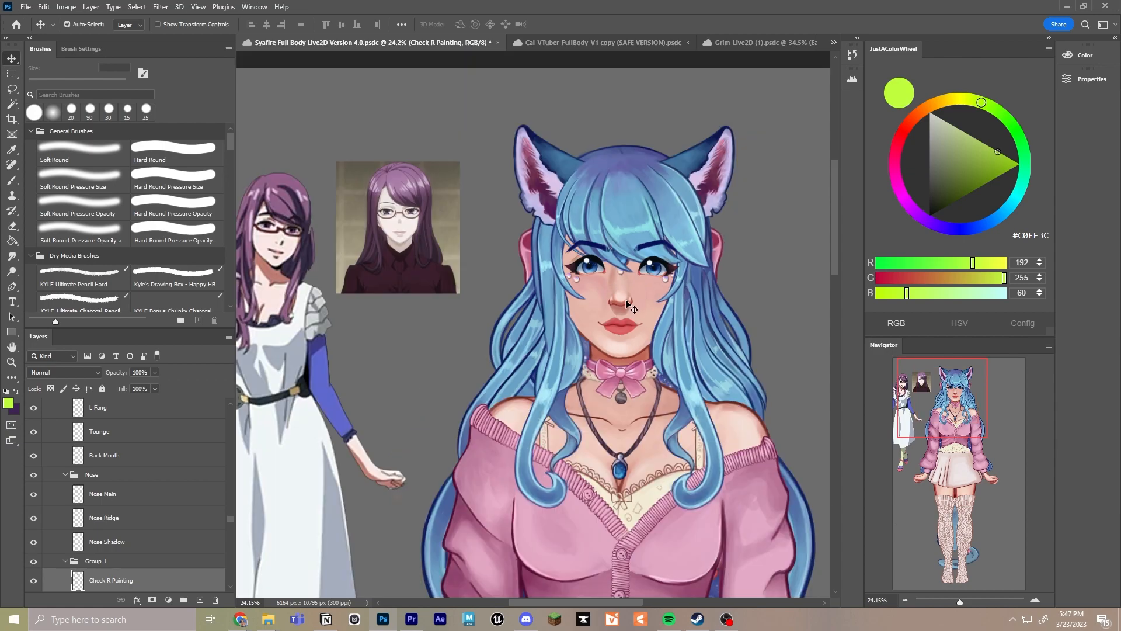
scroll(624, 299, up, 4)
scroll(630, 301, down, 4)
scroll(642, 302, down, 1)
Paste the red-haired woman's portrait, scale it to 211.76% and place it on the empty side of the main character's head
click(755, 266)
drag(755, 266, 683, 256)
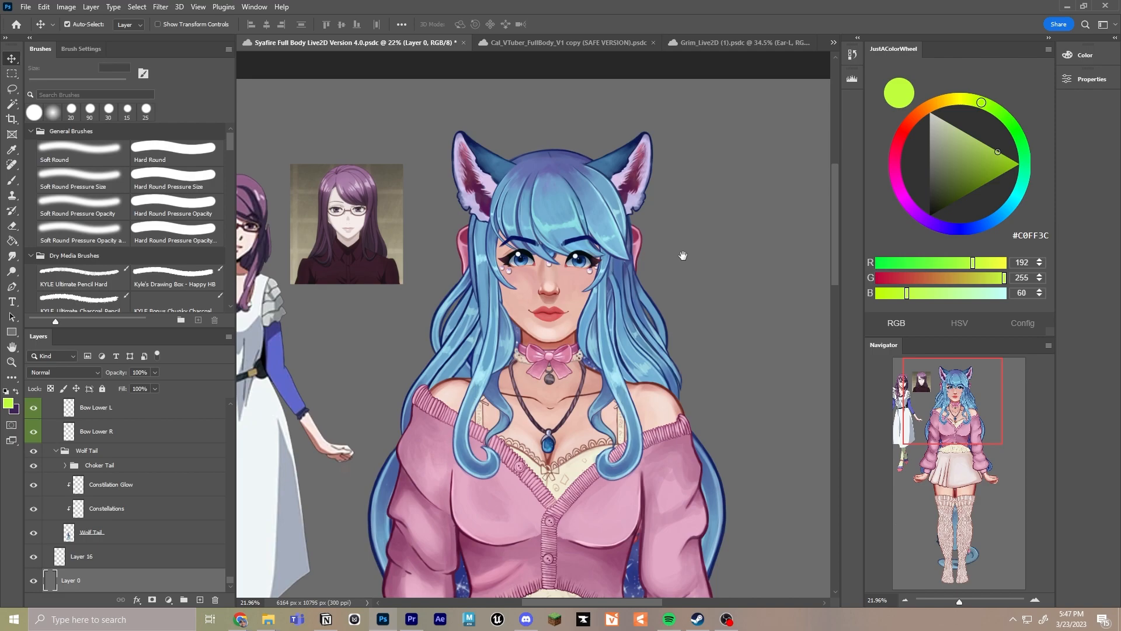
scroll(609, 220, down, 3)
key(ctrl+v)
key(ctrl+t)
drag(559, 357, 797, 321)
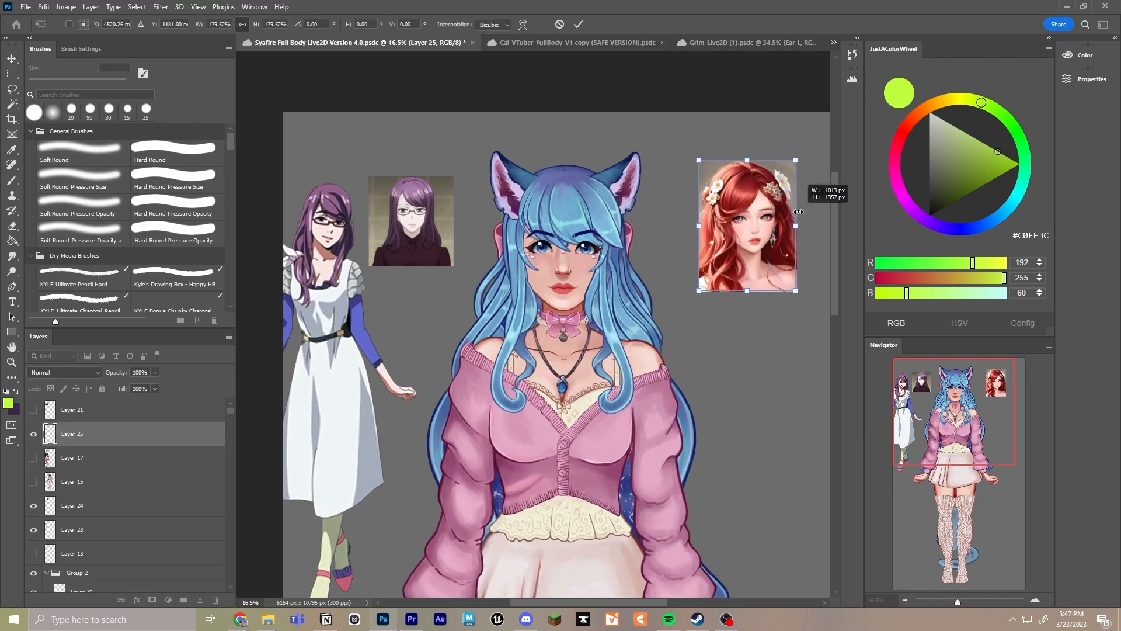
drag(736, 233, 719, 231)
drag(777, 252, 815, 227)
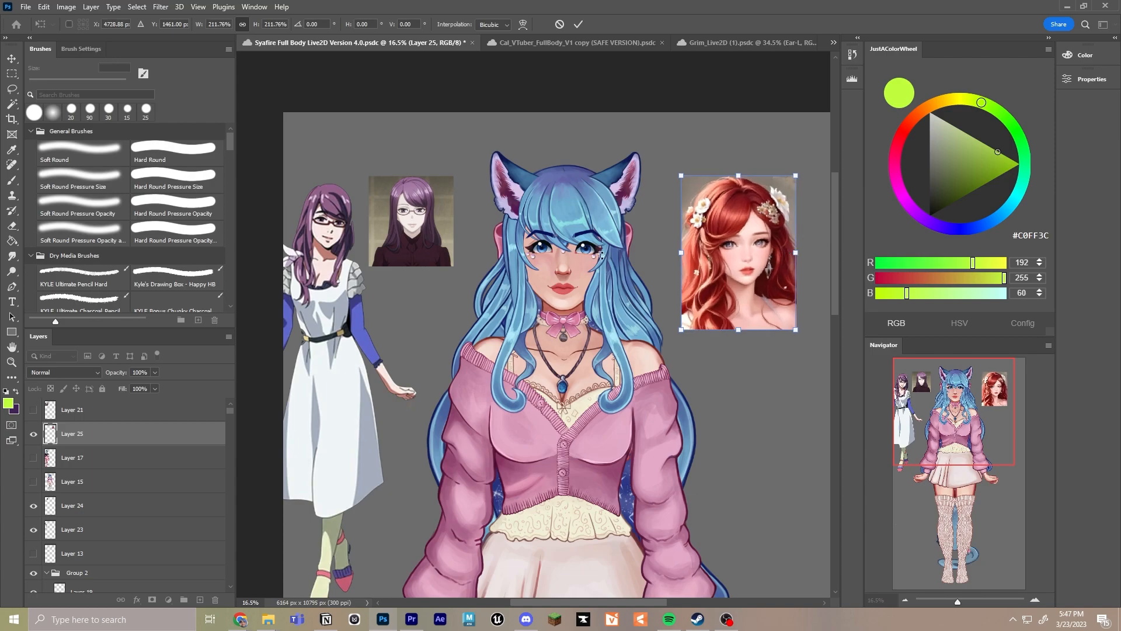
key(Return)
Lasso the lower strand of the red-haired portrait's bangs and move it out beside the picture
scroll(724, 261, up, 8)
drag(729, 204, 603, 244)
scroll(612, 216, up, 3)
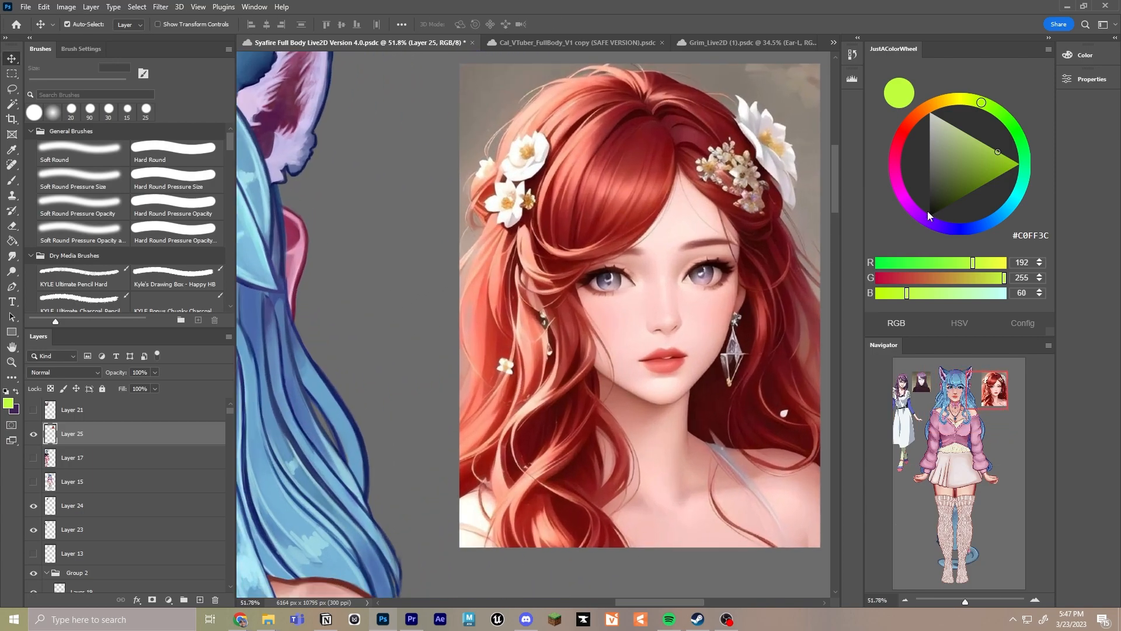
key(b)
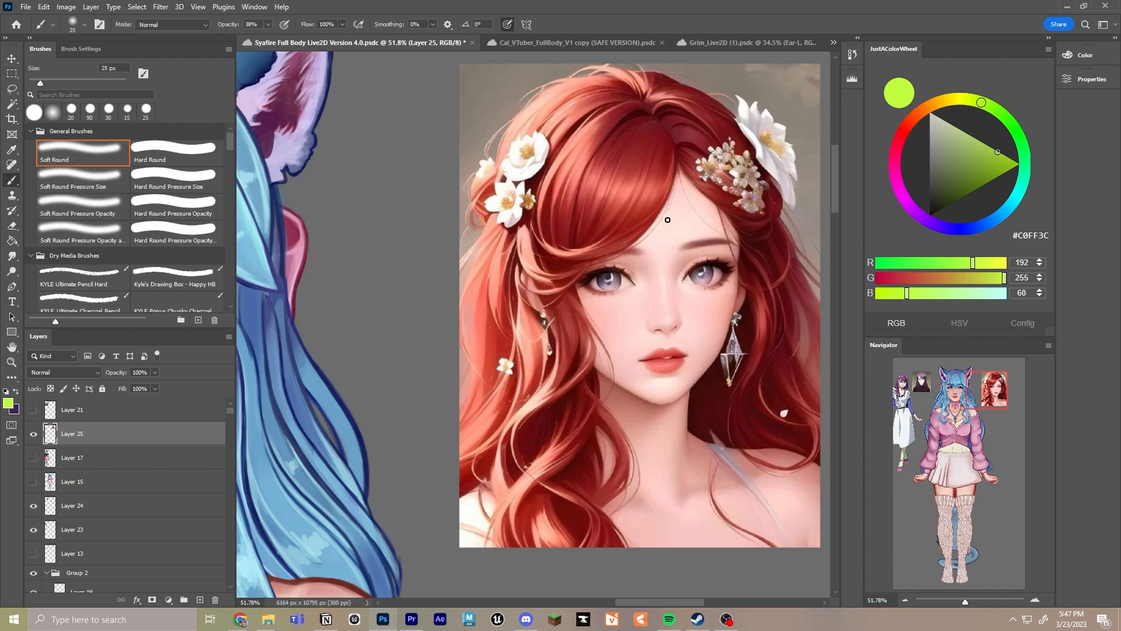
key(l)
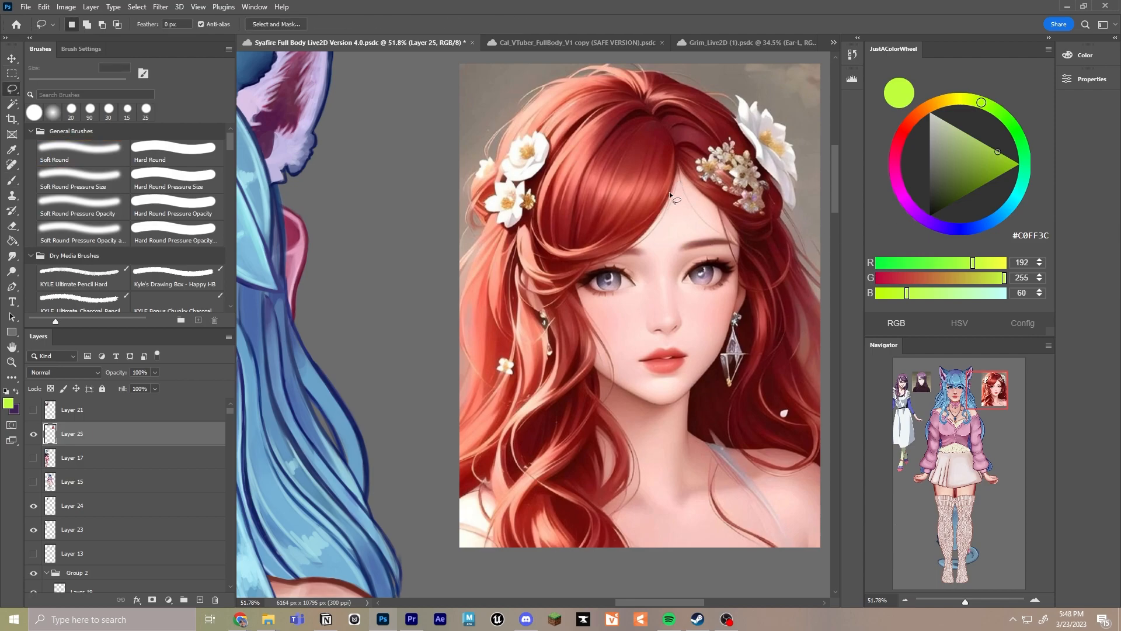
drag(664, 201, 679, 172)
key(v)
mouse_move(603, 245)
mouse_down()
mouse_move(467, 245)
mouse_move(362, 228)
mouse_move(469, 249)
mouse_move(611, 250)
mouse_up()
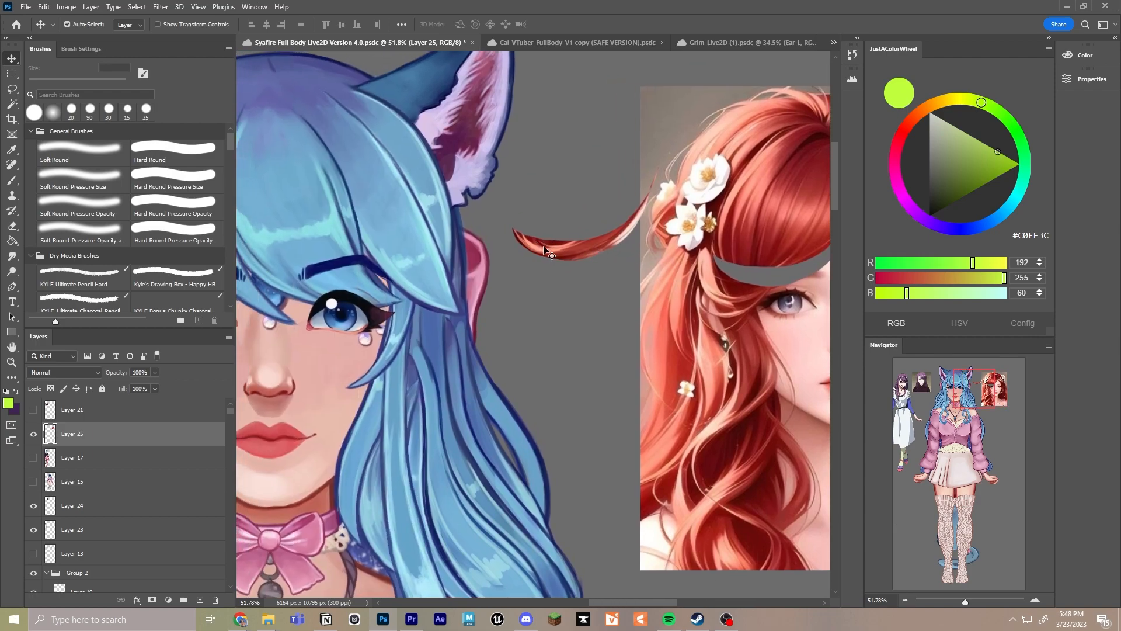
Try shifting the main character's separate mouth pieces one after another, and undo all of these moves
drag(488, 274, 795, 265)
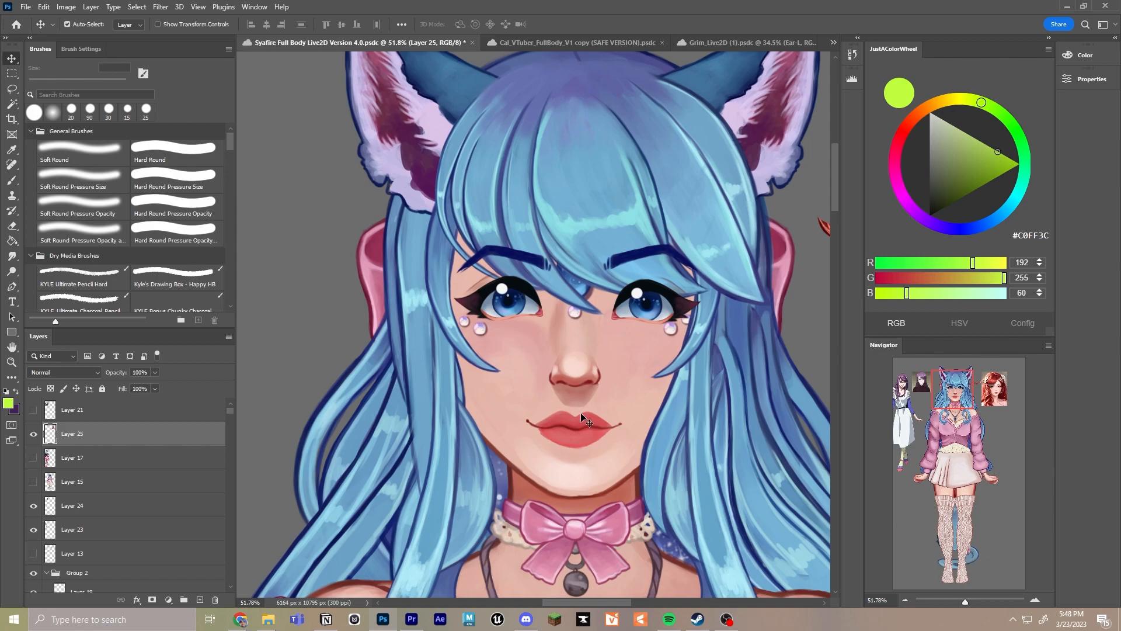
drag(579, 413, 542, 377)
drag(587, 434, 544, 392)
drag(580, 458, 556, 460)
drag(570, 428, 546, 401)
key(ctrl+z)
key(ctrl+z)
key(ctrl+z)
key(ctrl+z)
key(ctrl+z)
Try pulling the main character's hair bangs, including Hair Bang 5, away from the forehead, and undo each move
drag(713, 256, 558, 353)
drag(581, 282, 700, 232)
scroll(724, 261, down, 2)
drag(724, 260, 641, 235)
key(ctrl+z)
drag(411, 257, 441, 180)
key(ctrl+z)
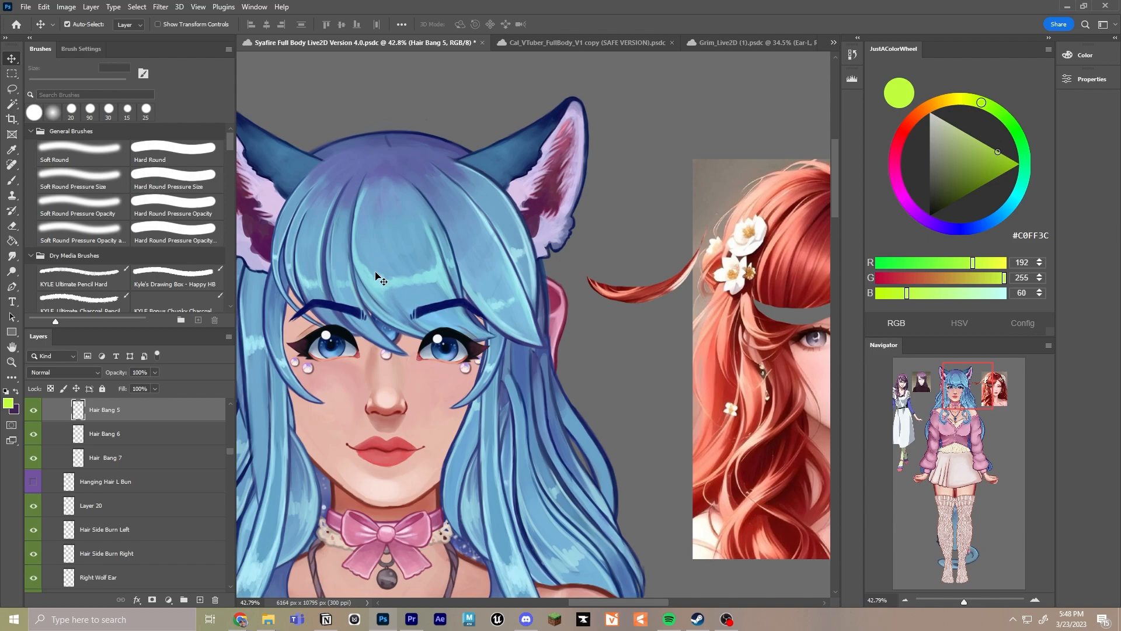
drag(411, 280, 450, 177)
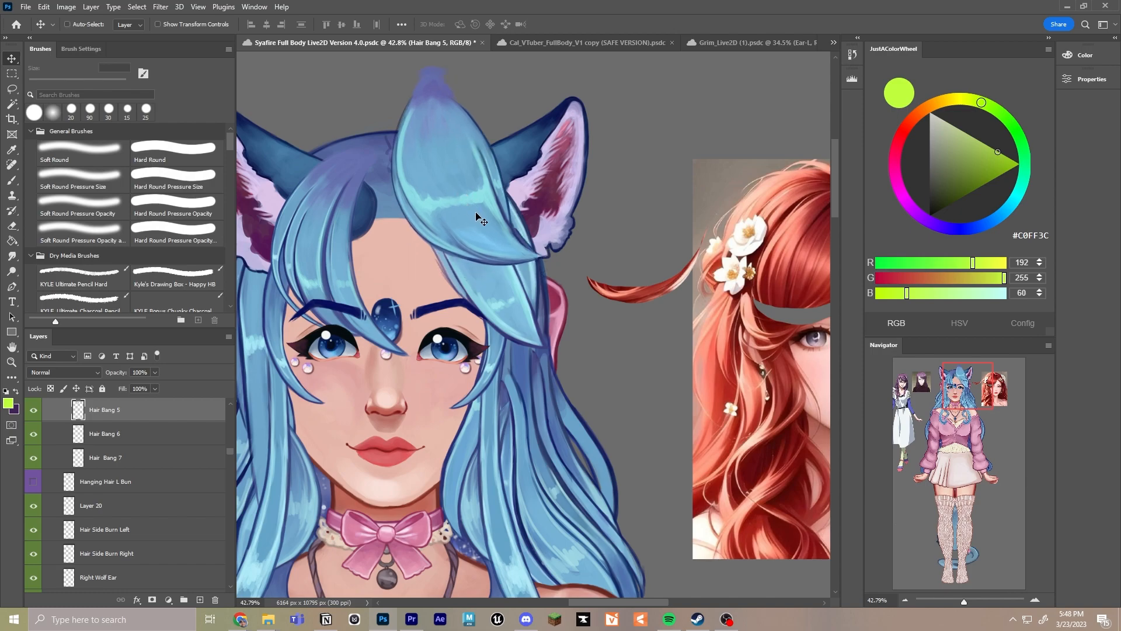
key(ctrl+z)
Undo the strand cut-out on the red-haired portrait and examine its overlapping painted hair up close
scroll(485, 221, right, 5)
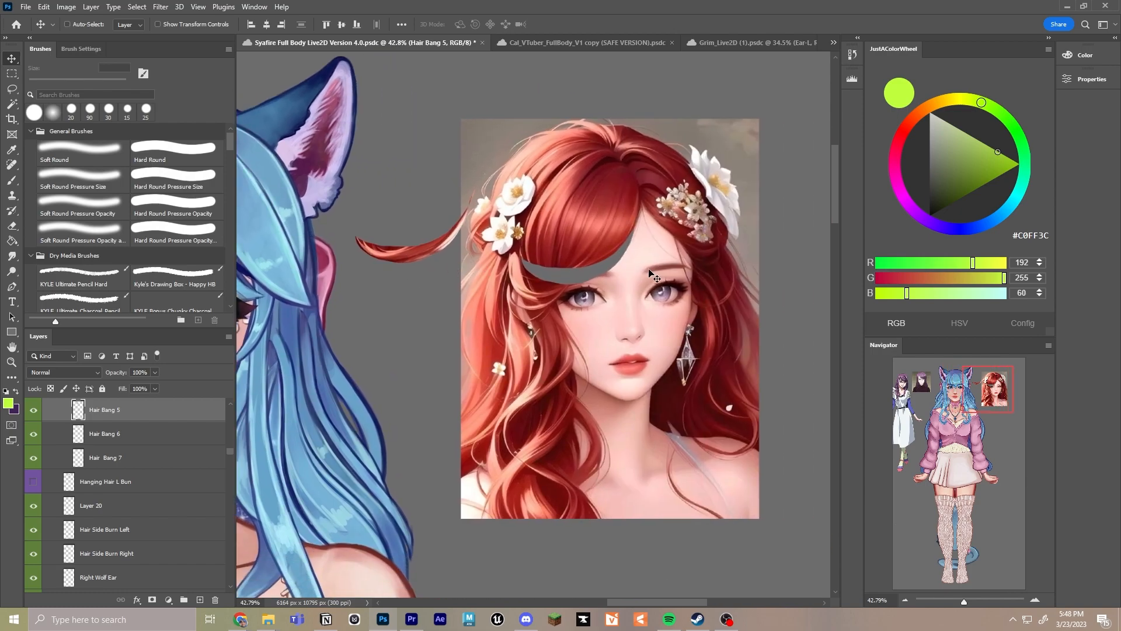
key(ctrl+z)
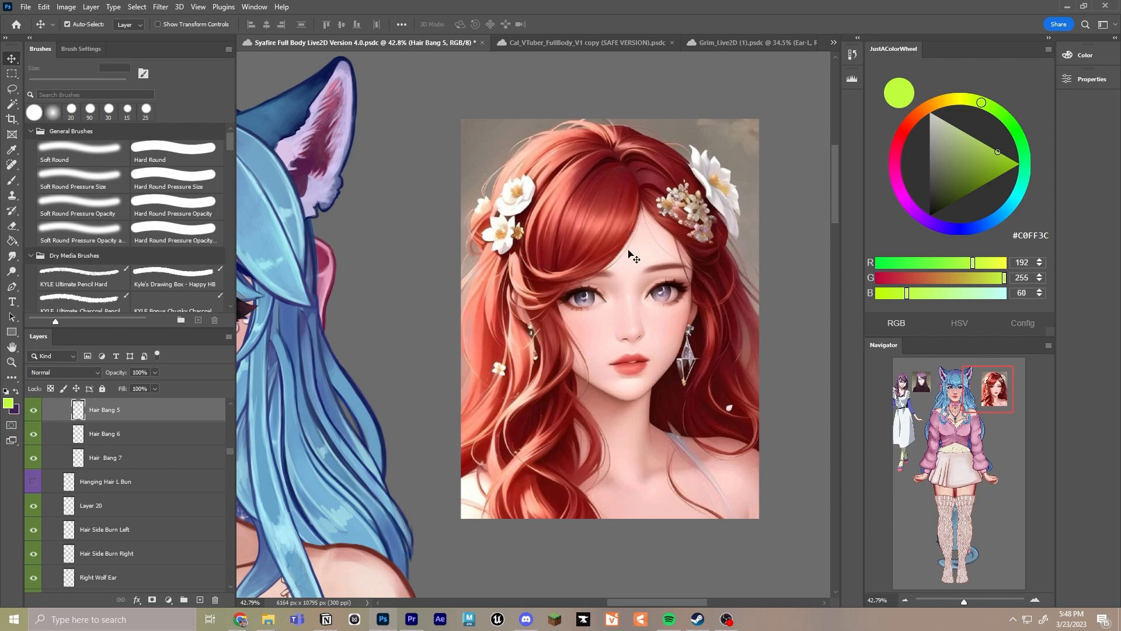
scroll(630, 257, up, 5)
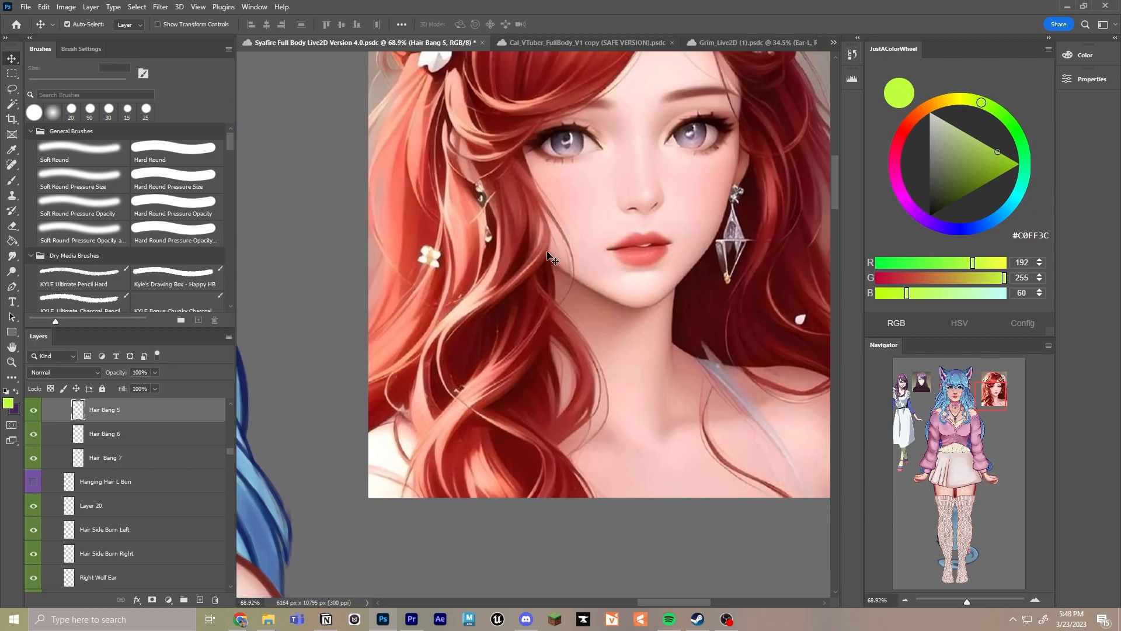
scroll(500, 374, down, 5)
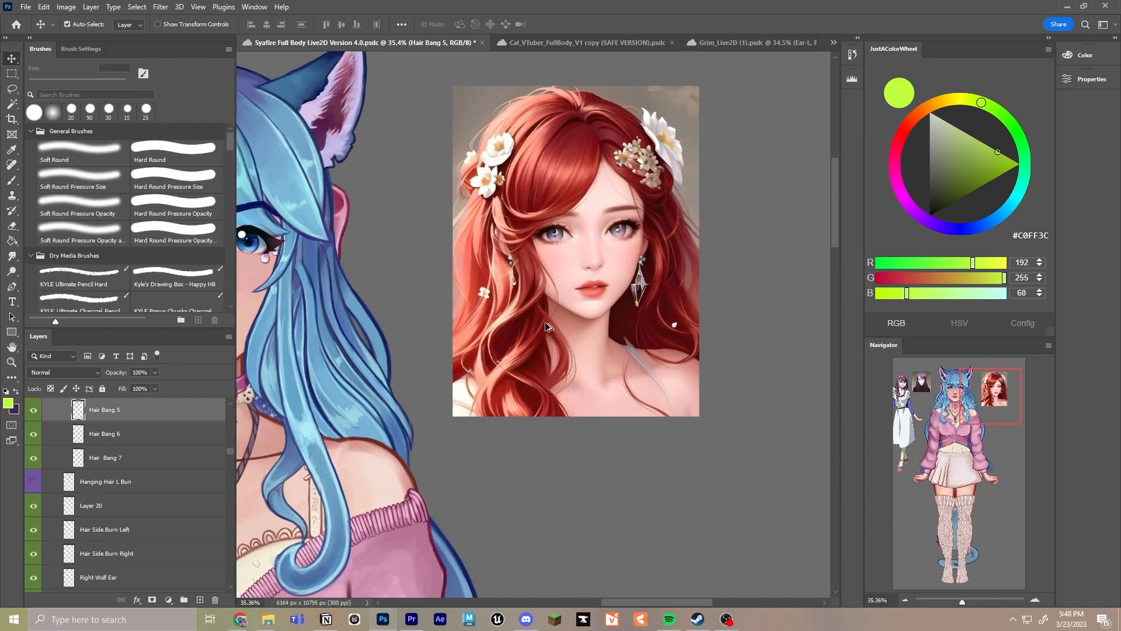
Compare the rendering of the main character with the red-haired and purple-haired portraits on either side
drag(434, 250, 582, 264)
scroll(578, 269, down, 2)
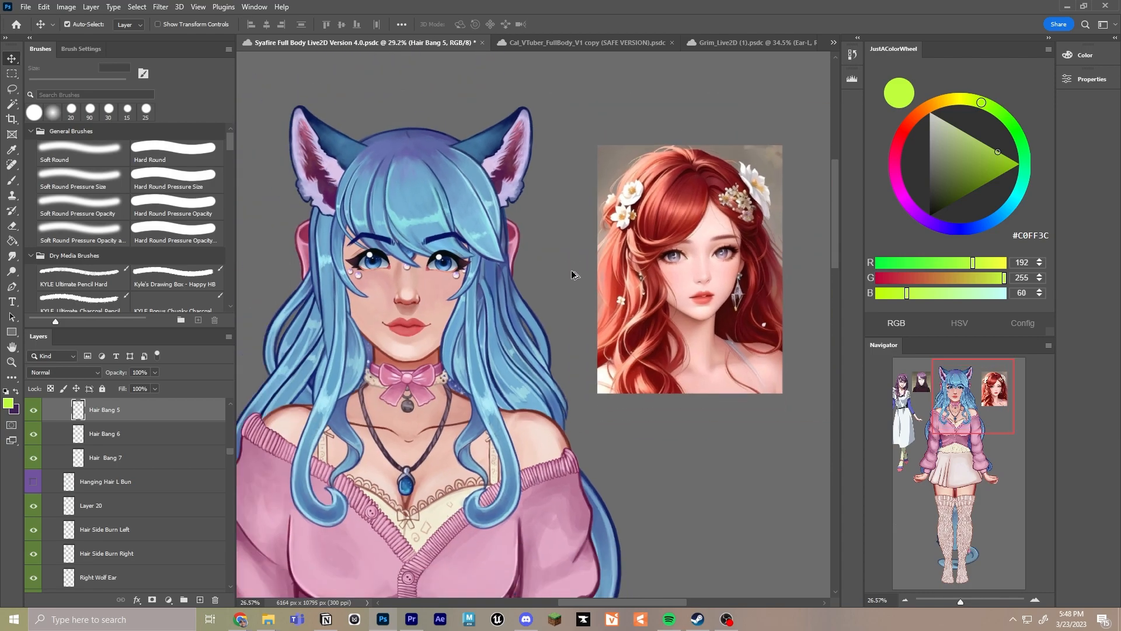
scroll(581, 270, down, 1)
scroll(552, 270, down, 1)
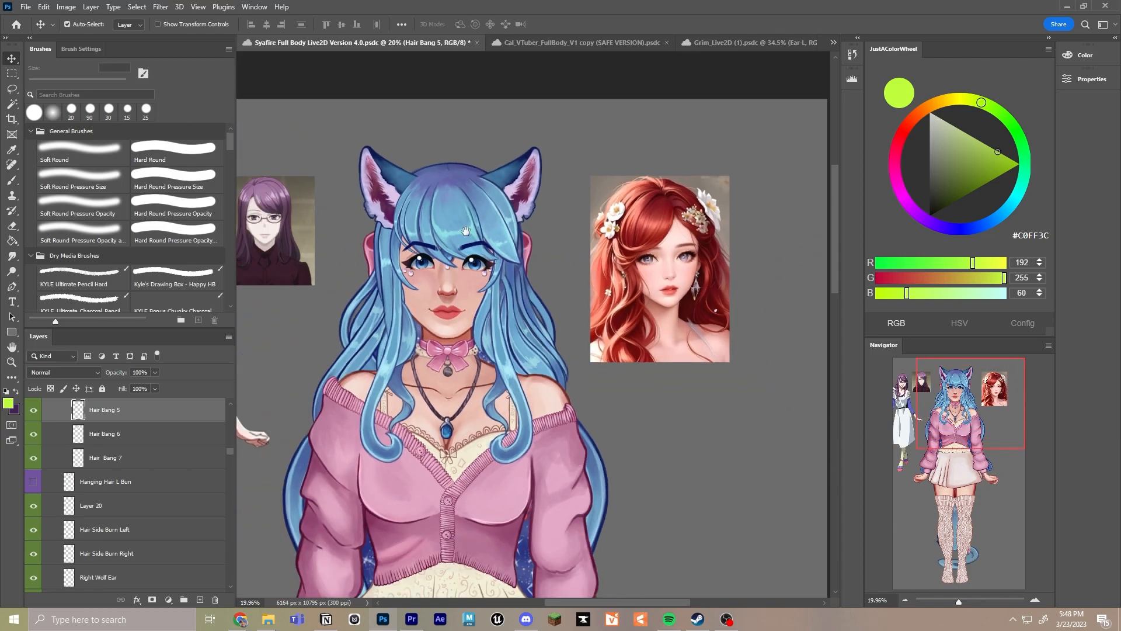
drag(498, 231, 585, 223)
scroll(548, 233, down, 1)
scroll(444, 244, up, 1)
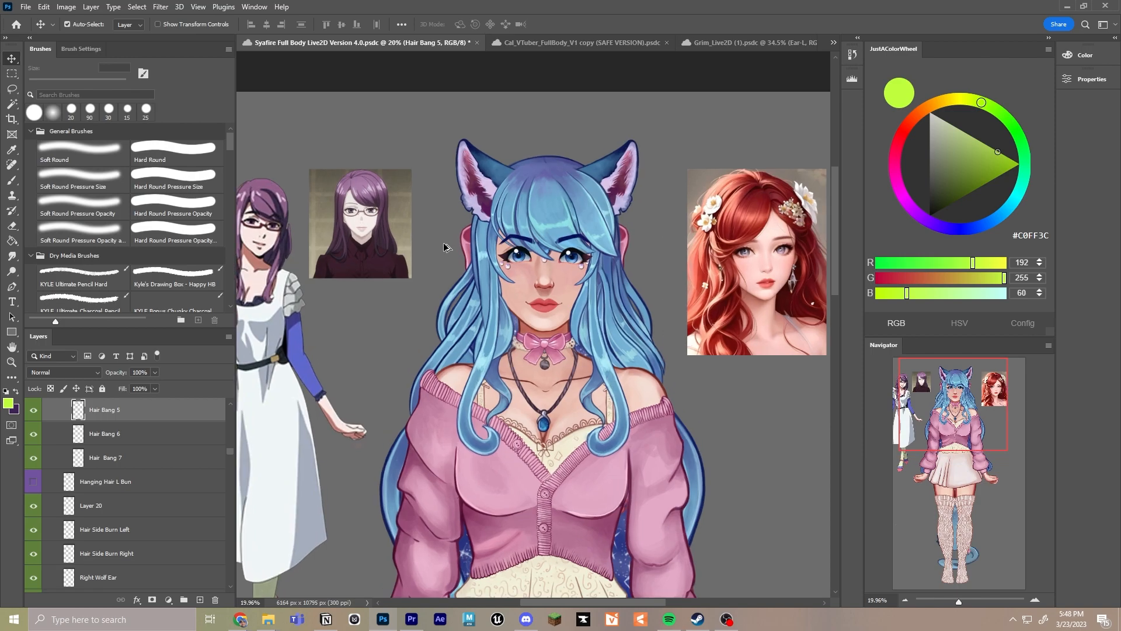
Shift the purple-haired portrait on Layer 24 slightly down and toward the main character
scroll(374, 210, up, 8)
drag(427, 181, 456, 214)
scroll(459, 211, down, 4)
scroll(530, 245, down, 1)
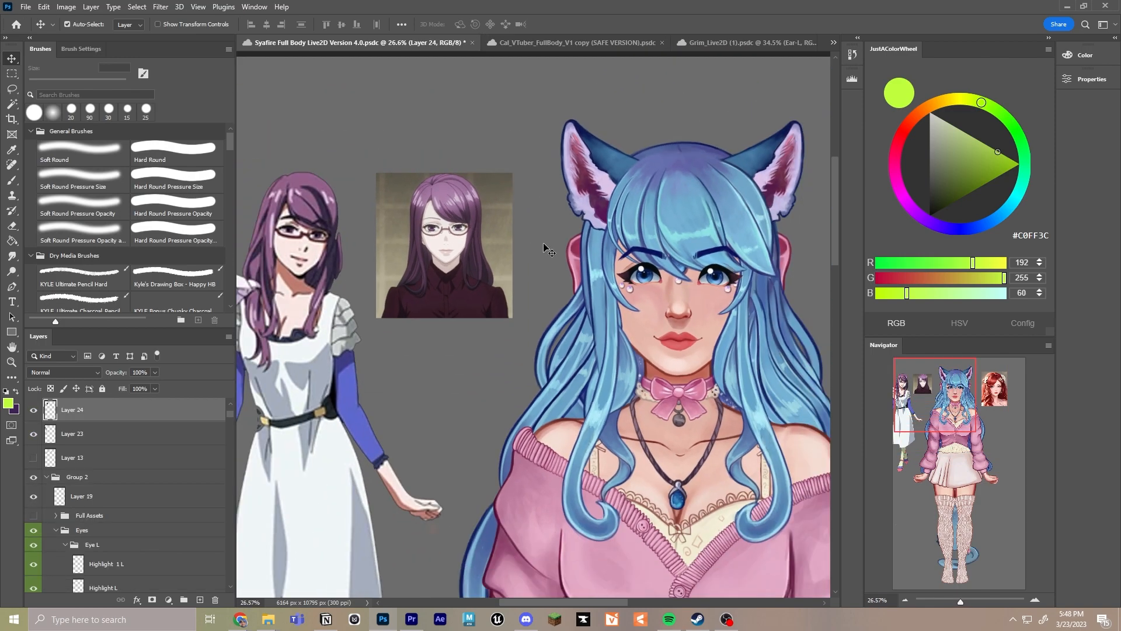
Examine the main character's face and hair between the two reference portraits at several magnifications
click(665, 143)
drag(693, 301, 548, 251)
scroll(541, 233, down, 2)
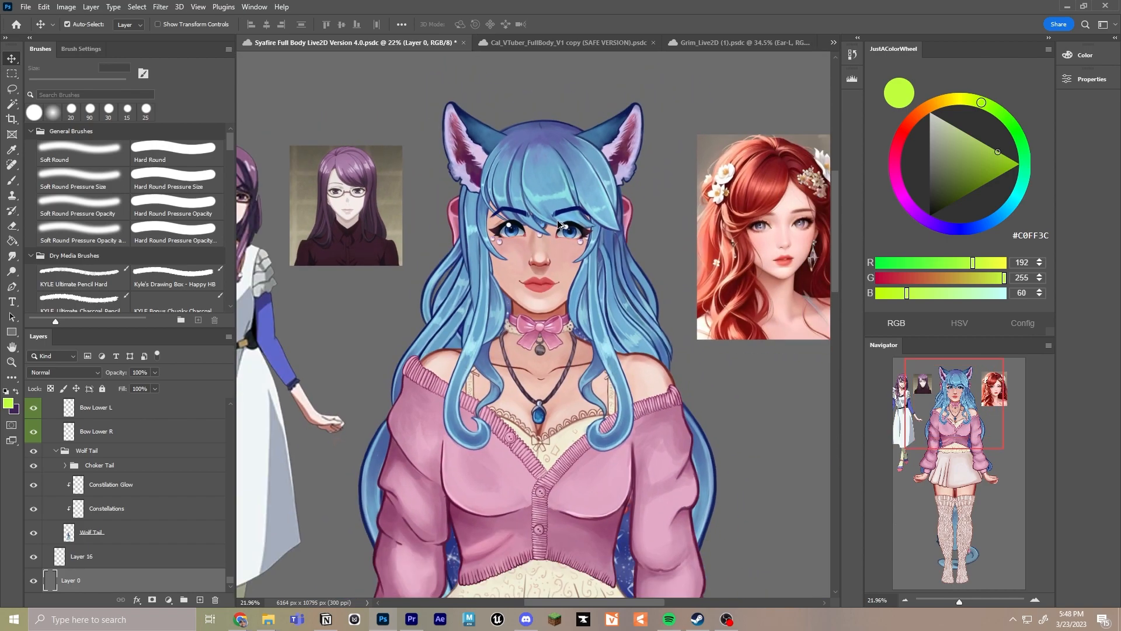
scroll(542, 217, up, 1)
scroll(560, 225, down, 3)
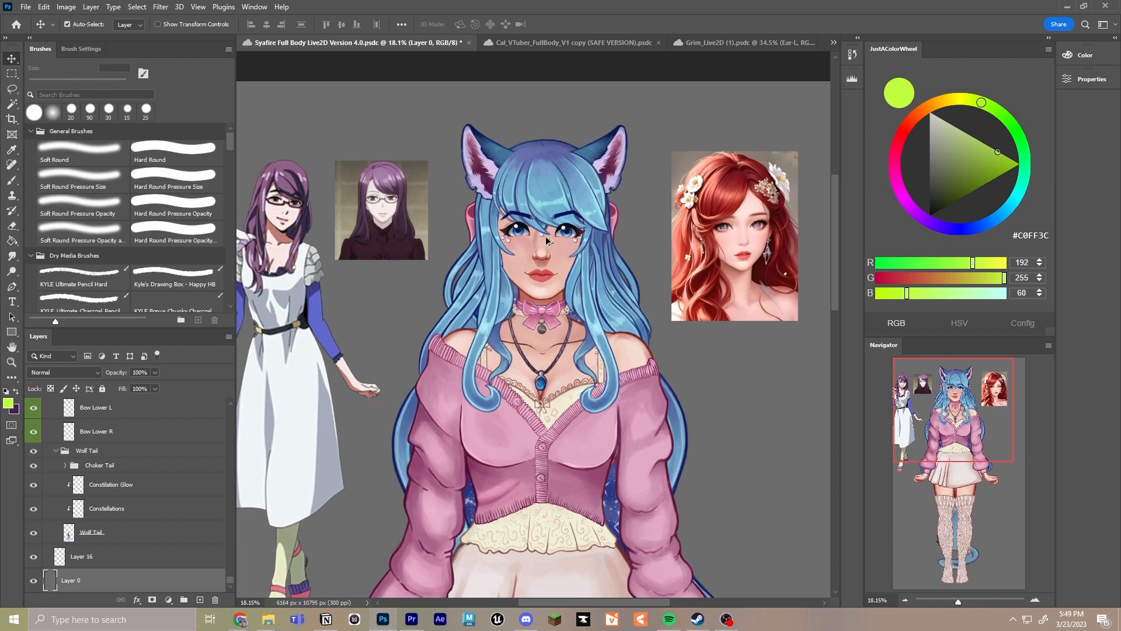
scroll(541, 260, up, 2)
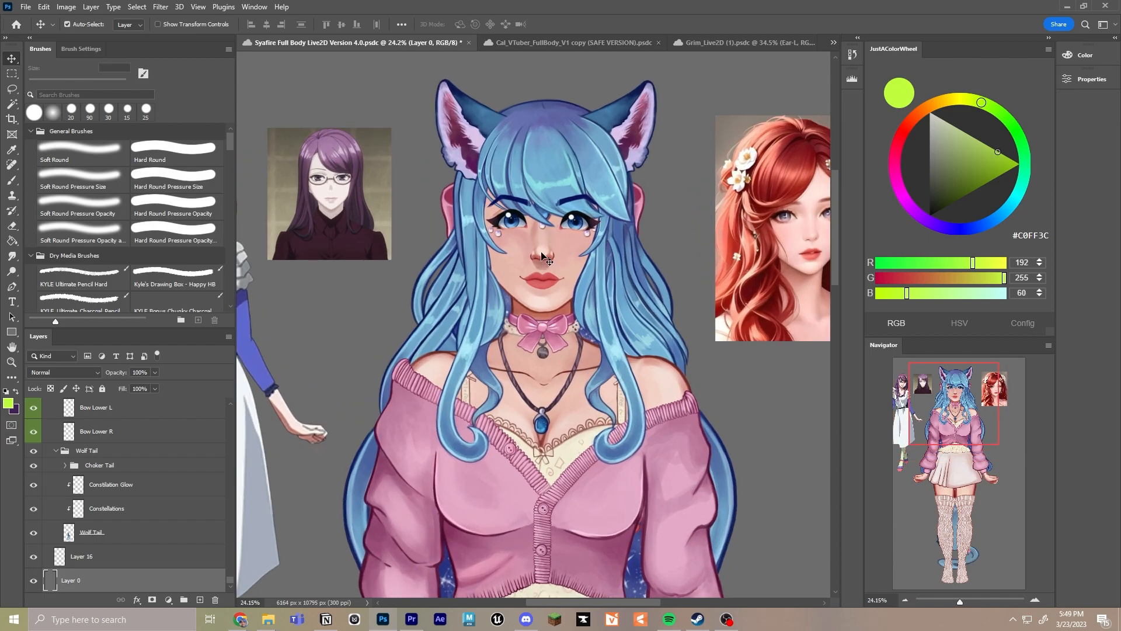
Examine the bun, neck and side-hair layers in the layer stack alongside the character's upper body
scroll(542, 257, down, 3)
scroll(212, 491, up, 10)
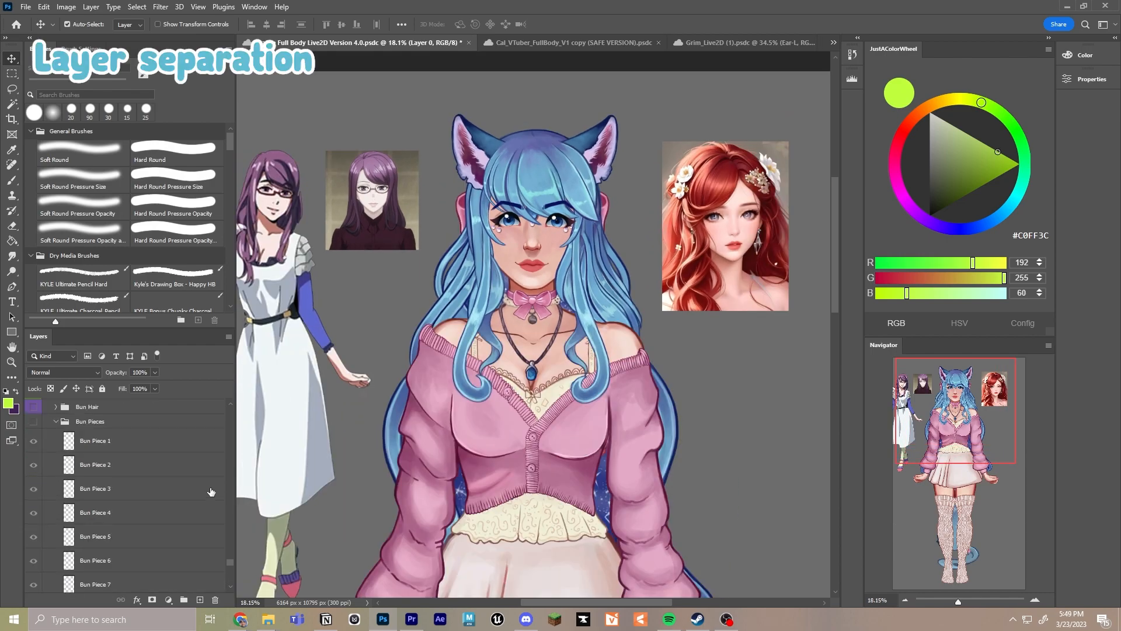
scroll(212, 492, up, 2)
scroll(237, 519, up, 1)
scroll(141, 493, up, 5)
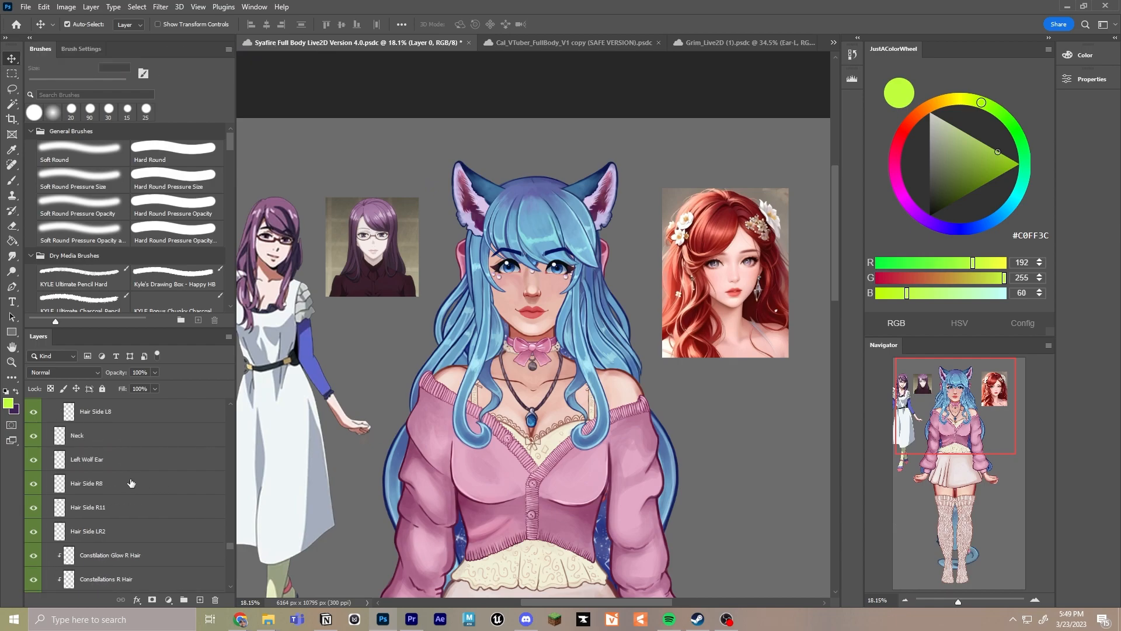
scroll(130, 484, up, 2)
scroll(489, 437, down, 3)
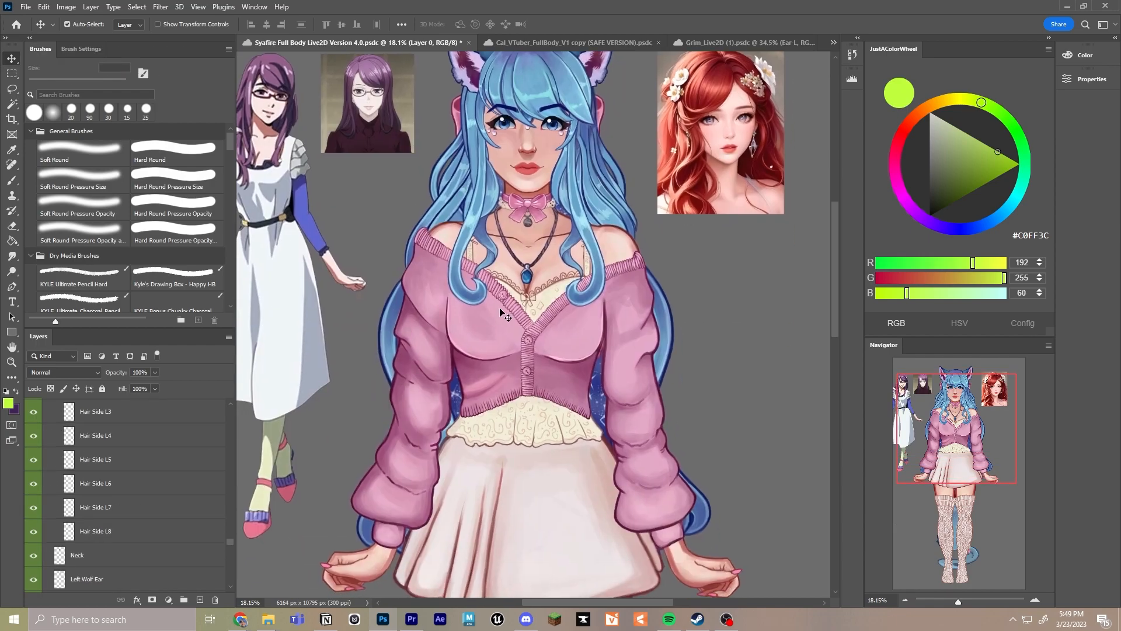
scroll(493, 317, up, 2)
scroll(540, 310, up, 3)
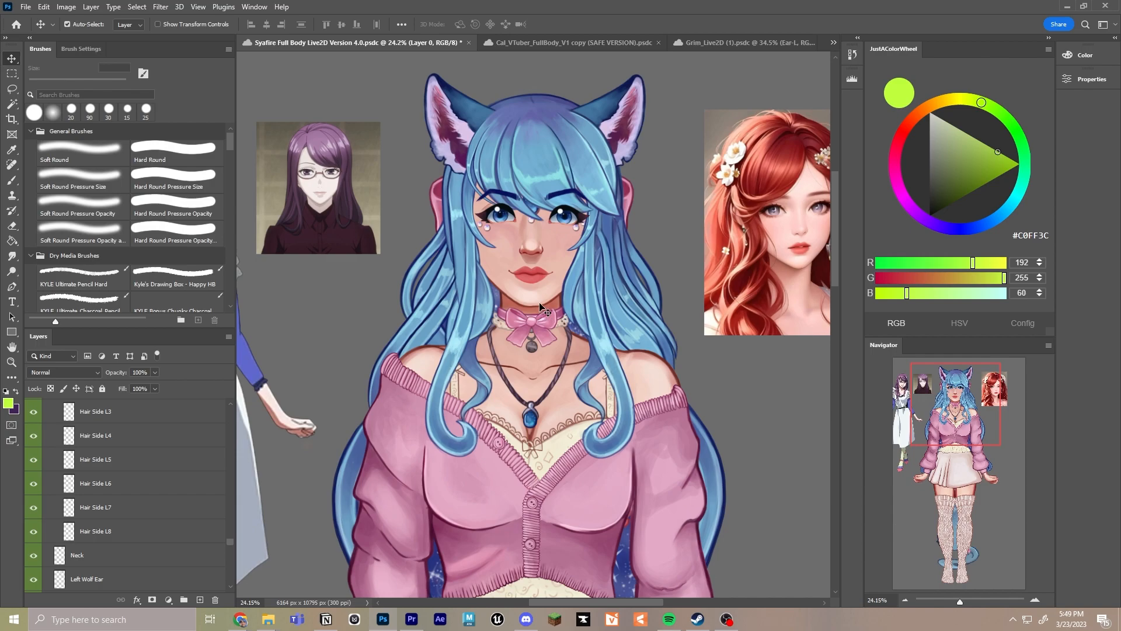
scroll(532, 304, up, 1)
scroll(563, 272, up, 1)
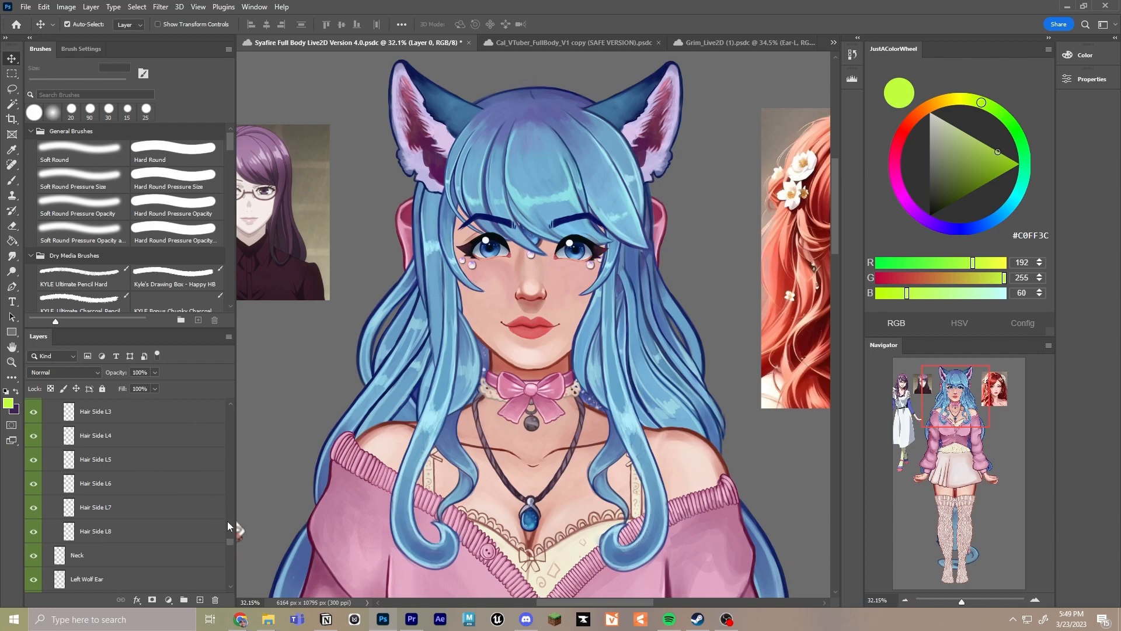
Zoom in on the character's right eye, try shifting its iris downward out of the eyelids, and undo the move
drag(229, 540, 233, 422)
scroll(488, 254, up, 7)
drag(502, 237, 495, 289)
ctrl+click(493, 217)
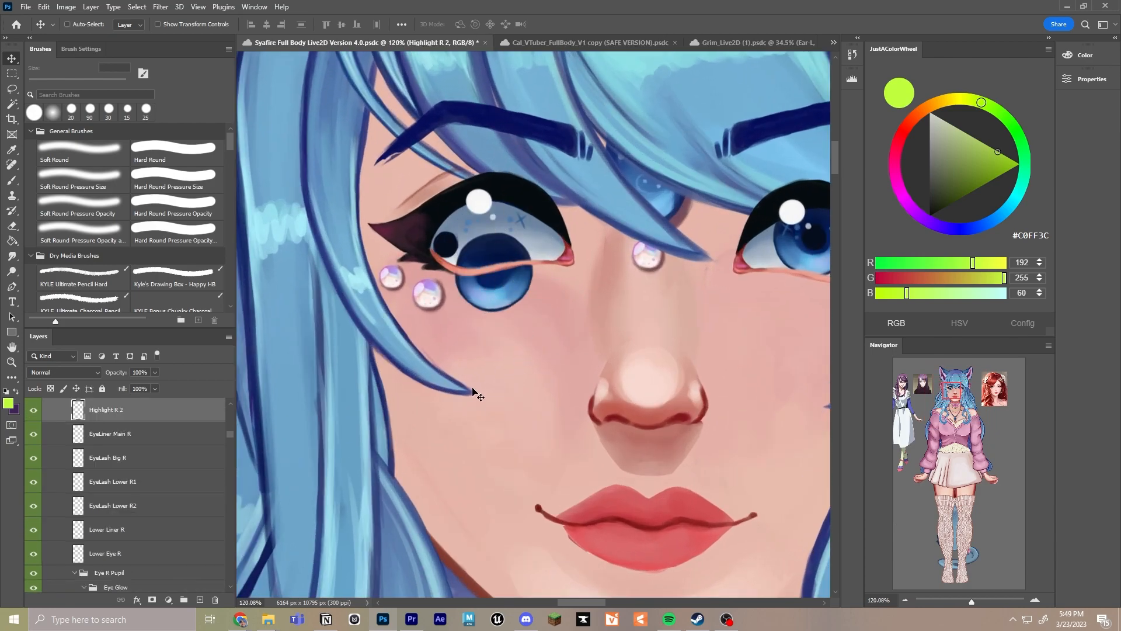
key(ctrl+z)
scroll(523, 330, down, 7)
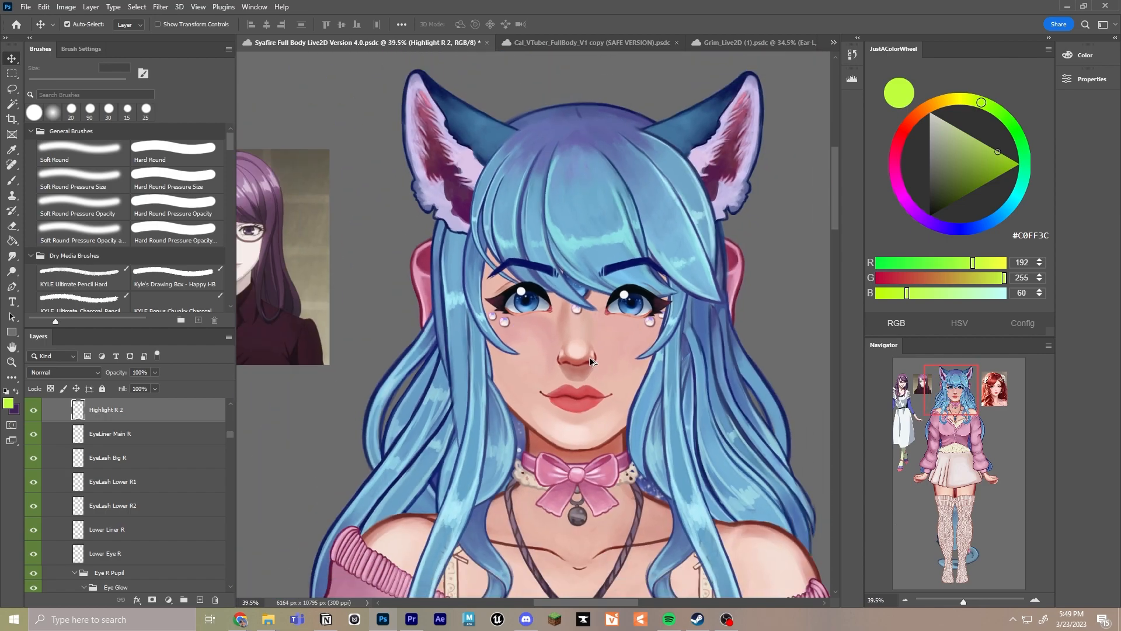
Select the left cheek painting layer and examine the character's face, bangs and wolf ears at several magnifications
scroll(587, 355, down, 1)
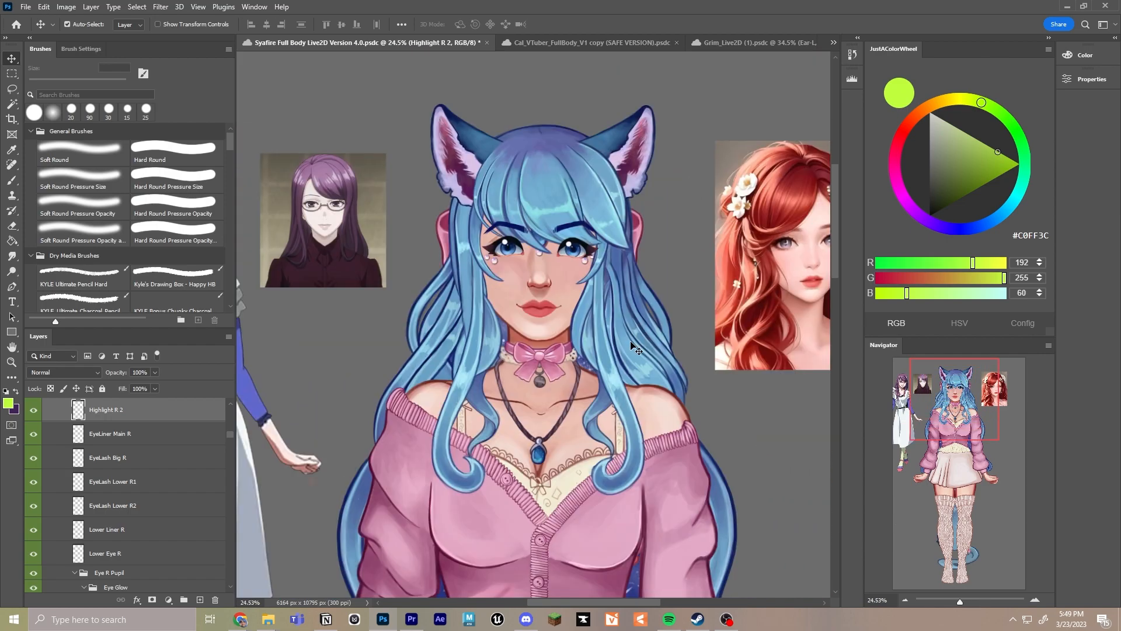
scroll(554, 313, up, 2)
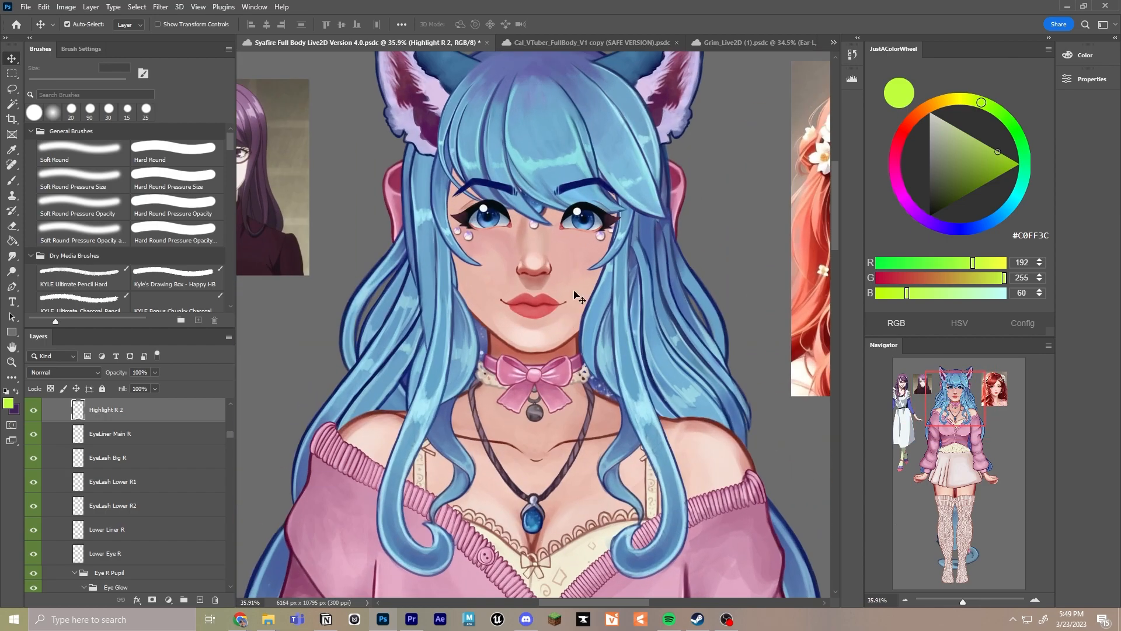
click(564, 271)
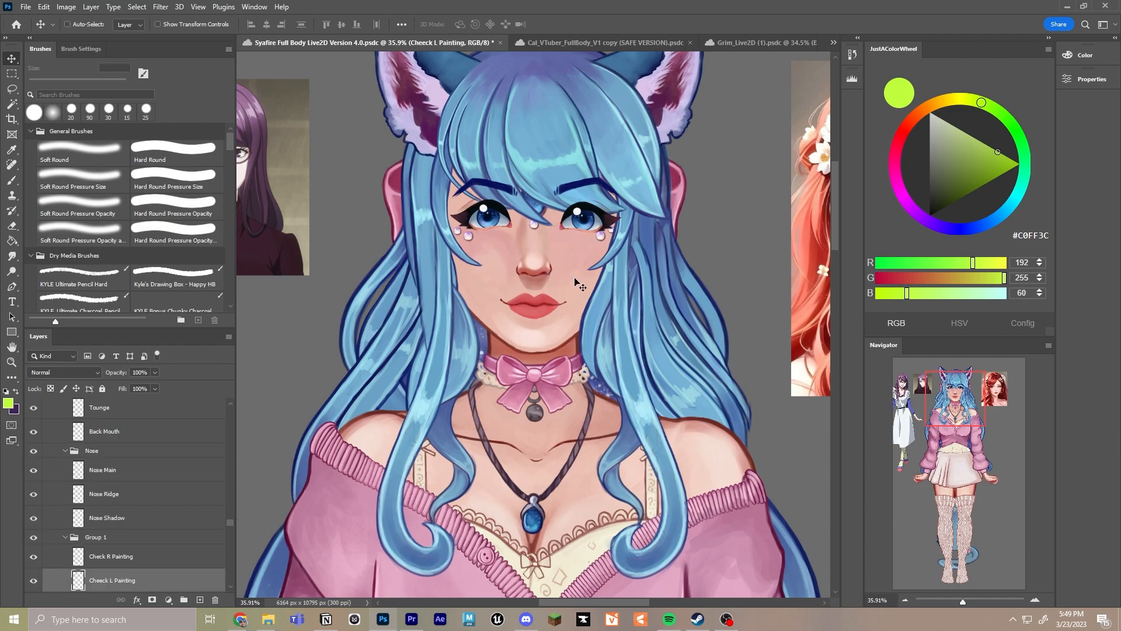
scroll(581, 286, down, 1)
scroll(583, 289, up, 1)
drag(572, 257, 562, 325)
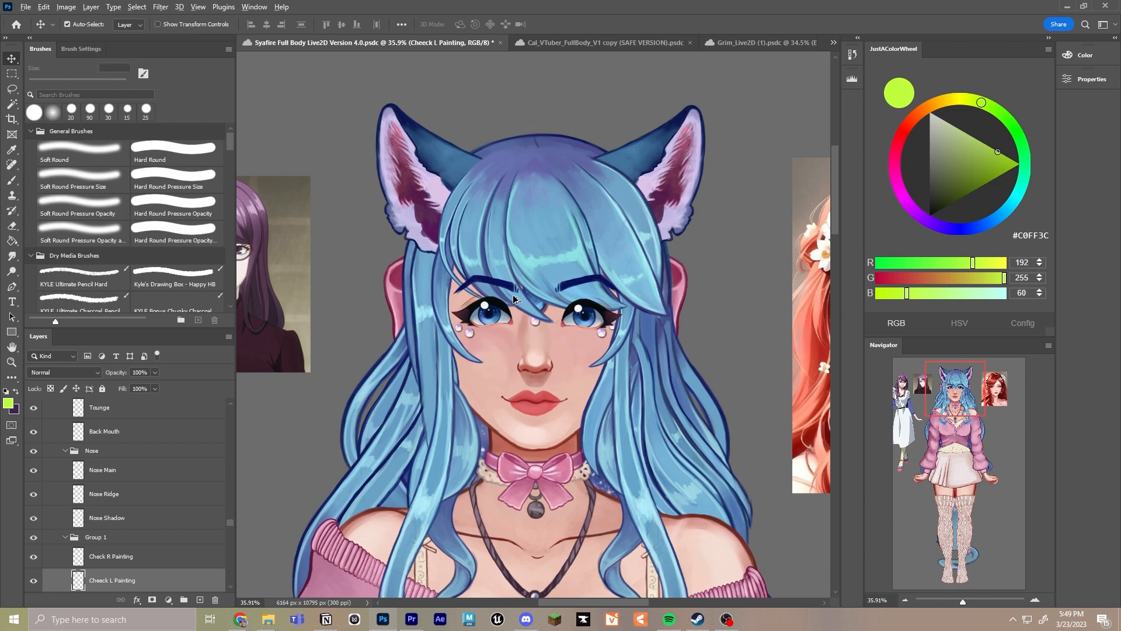
scroll(526, 292, up, 2)
scroll(583, 272, down, 2)
scroll(563, 268, up, 1)
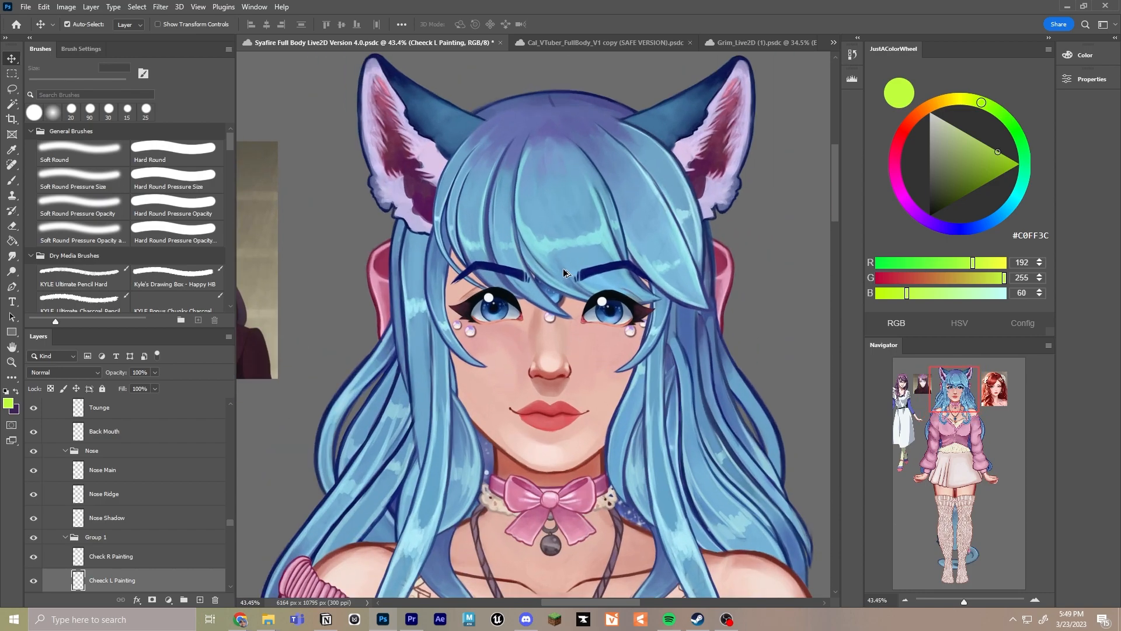
scroll(470, 302, down, 4)
scroll(473, 299, up, 1)
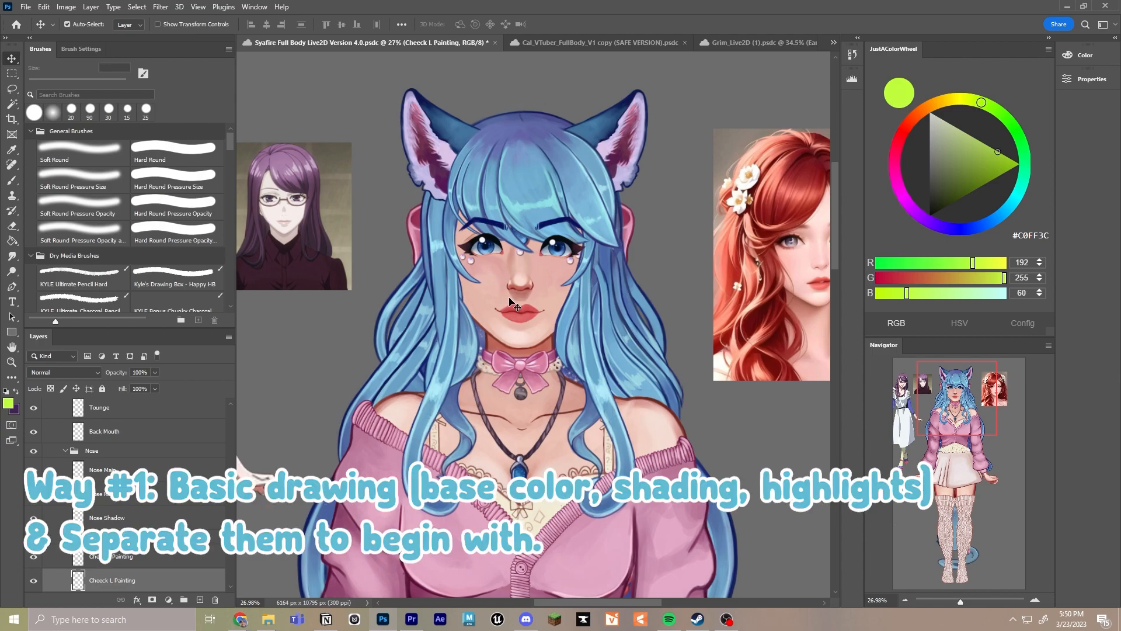
Compare the purple-haired reference portrait's shading with the main character's painted hair and face
scroll(351, 248, up, 3)
drag(384, 137, 534, 183)
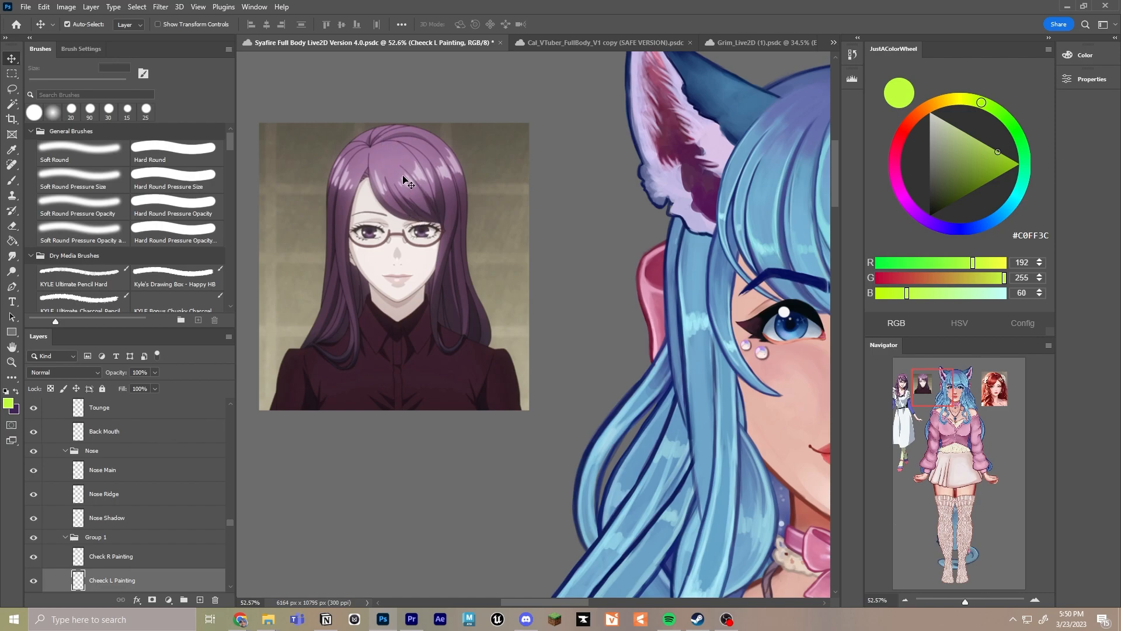
scroll(580, 321, down, 5)
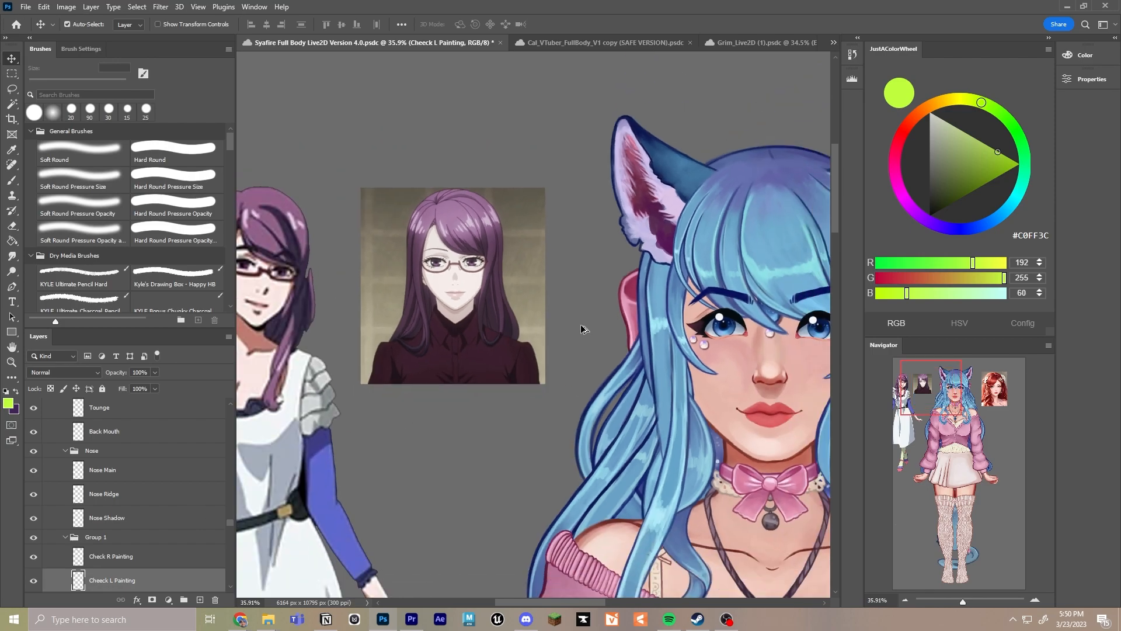
scroll(657, 219, up, 2)
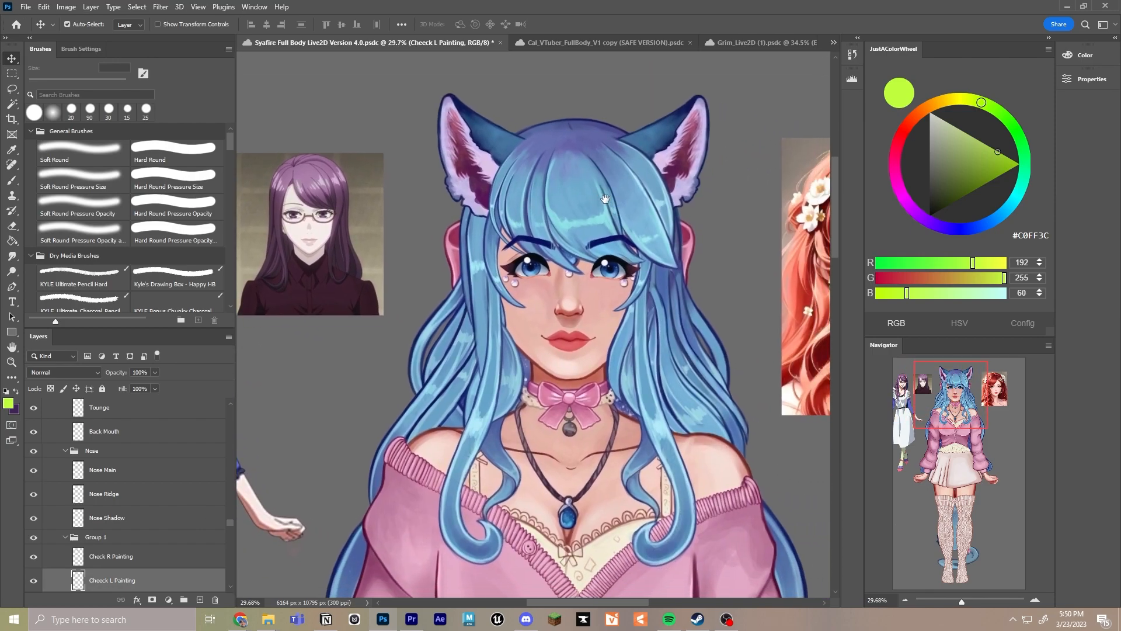
scroll(576, 279, down, 3)
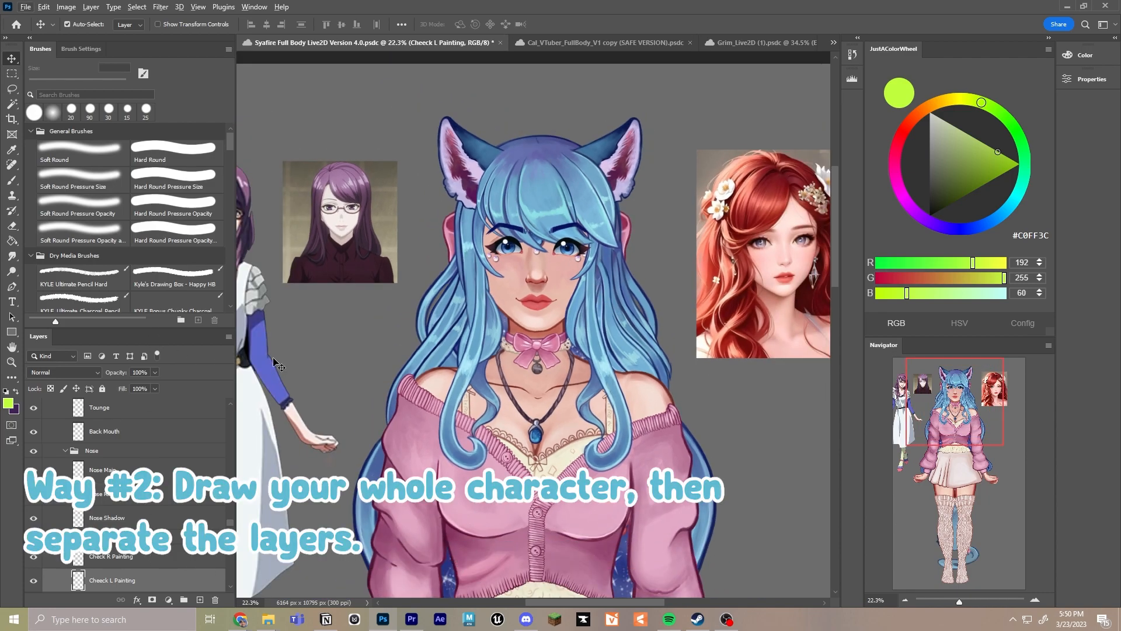
scroll(555, 363, down, 1)
click(628, 282)
drag(550, 376, 546, 321)
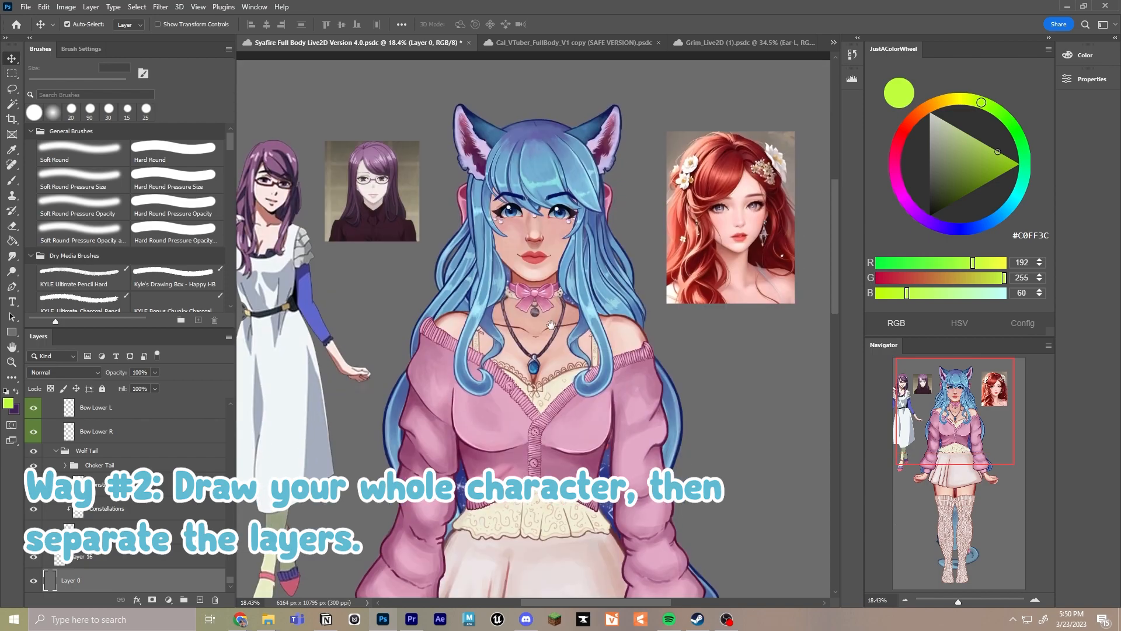
scroll(538, 284, up, 5)
drag(585, 239, 571, 327)
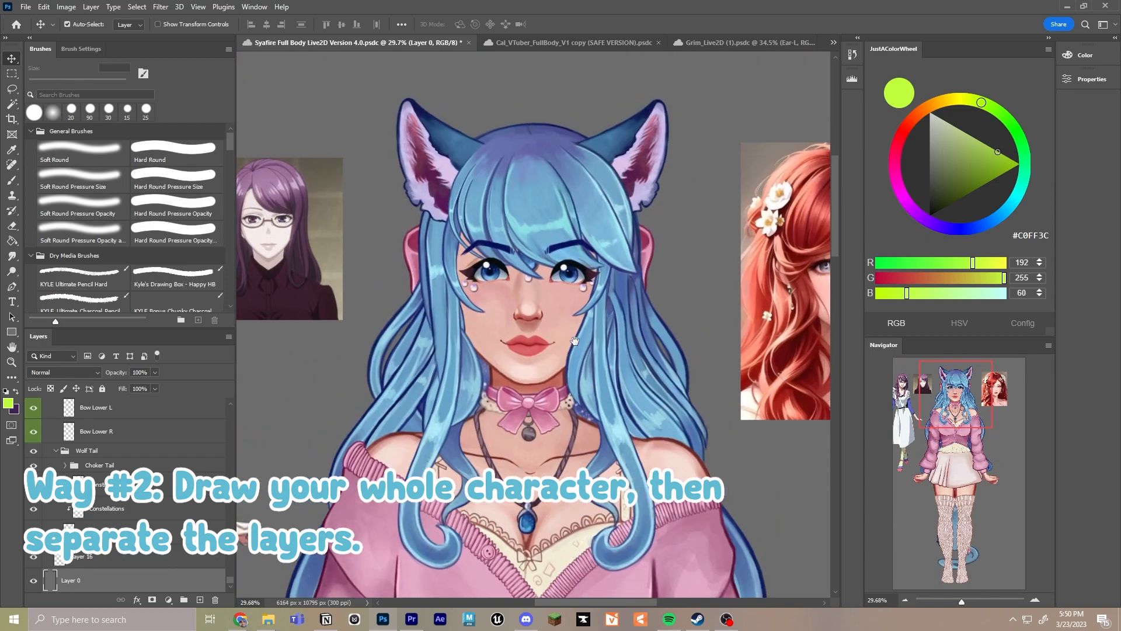
Select the Hair Bang 5 layer and try outlining strands of the bangs with the Lasso tool
click(531, 226)
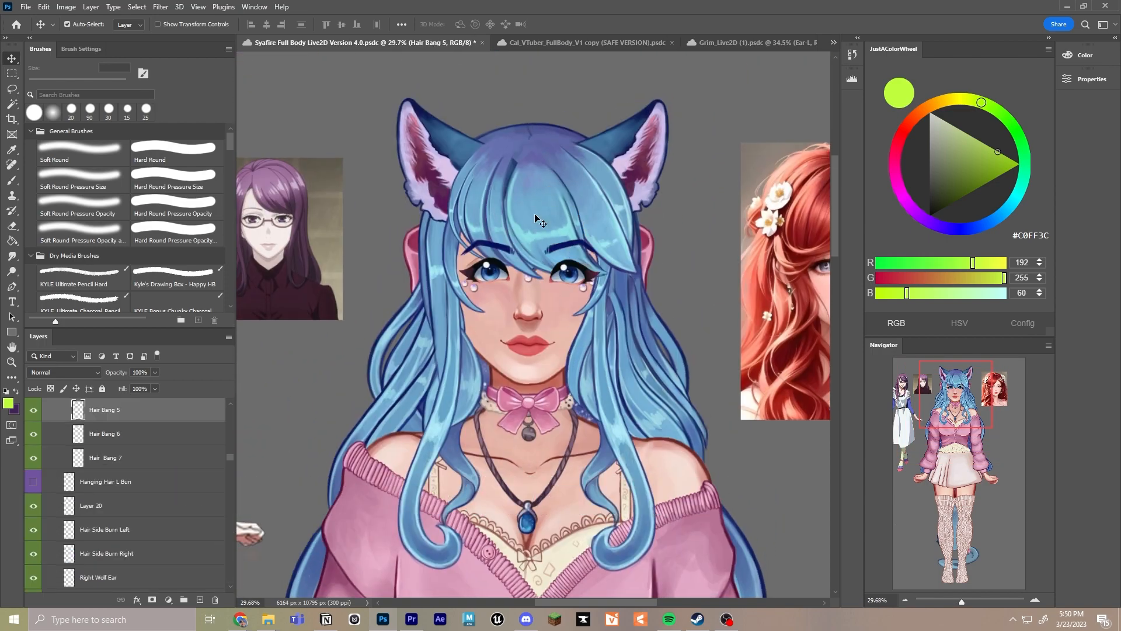
key(l)
mouse_move(573, 298)
mouse_down()
mouse_move(534, 103)
mouse_move(570, 151)
mouse_move(560, 175)
mouse_up()
drag(597, 257, 540, 153)
key(v)
drag(647, 204, 586, 221)
Examine the character's bangs, eyes and overall figure between the reference portraits, from close up and farther out
scroll(543, 226, up, 2)
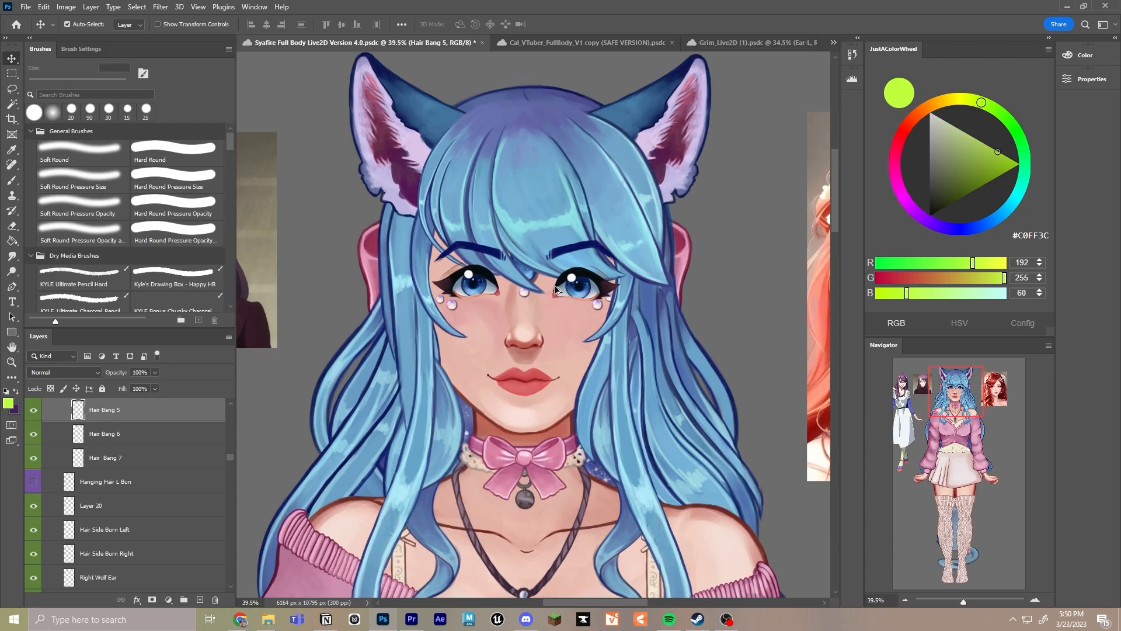
scroll(554, 286, down, 3)
drag(574, 351, 572, 300)
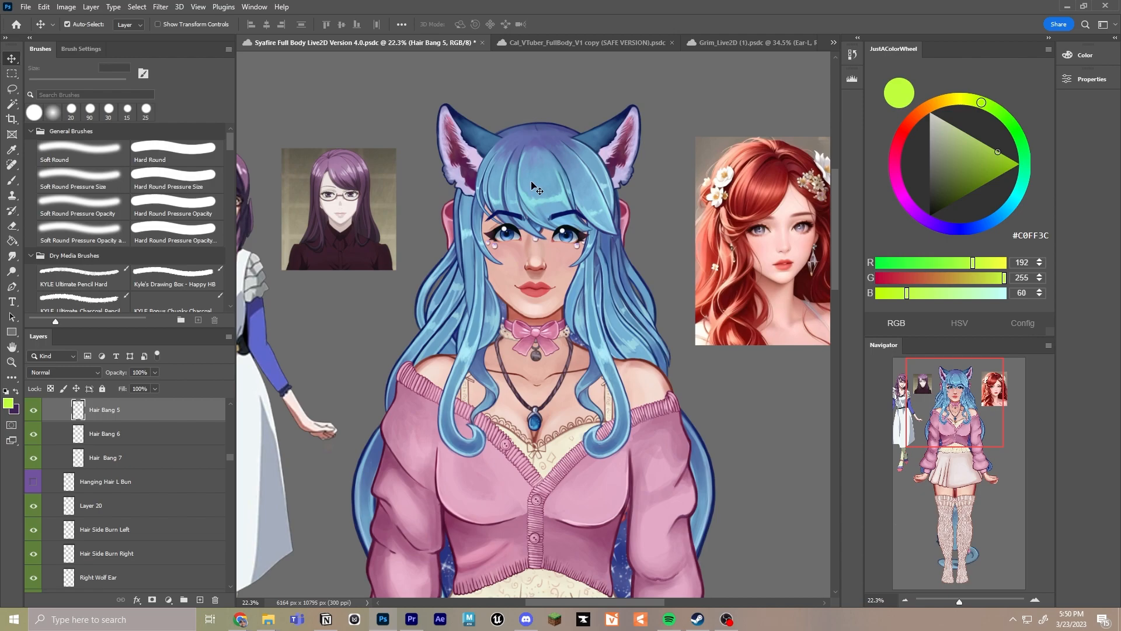
scroll(542, 227, down, 2)
scroll(543, 226, up, 2)
scroll(544, 223, up, 4)
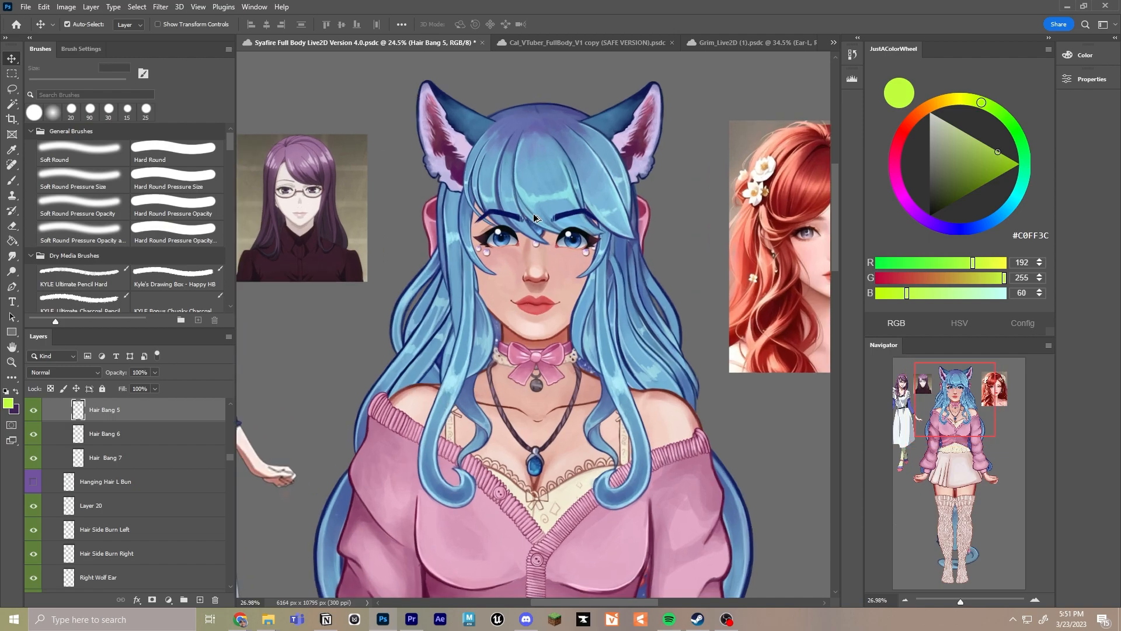
scroll(533, 218, up, 2)
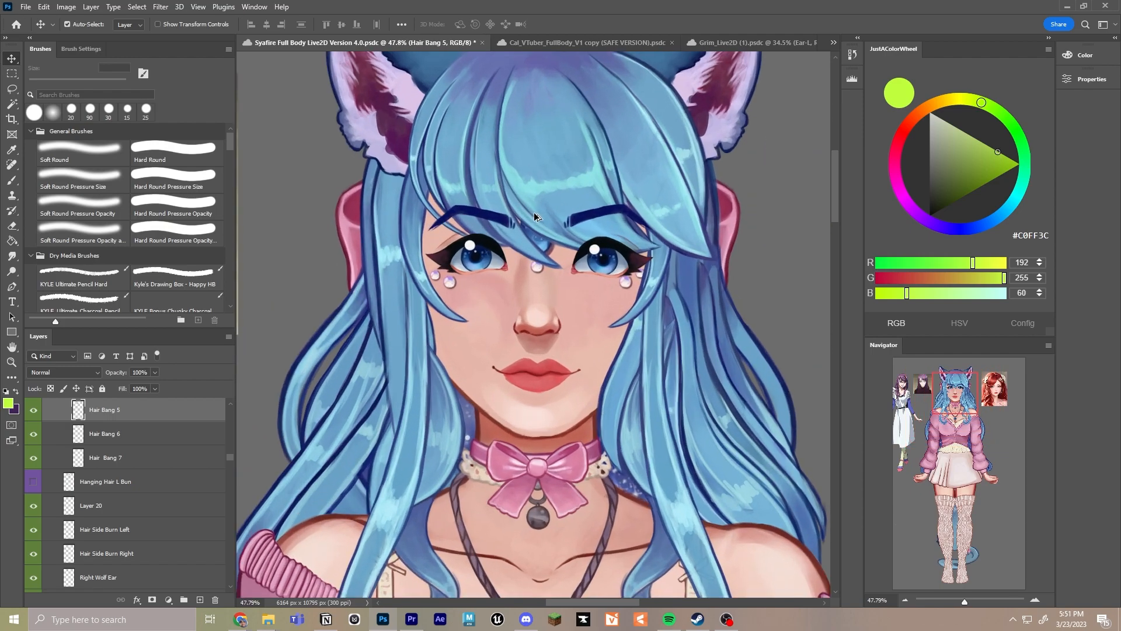
scroll(526, 219, down, 2)
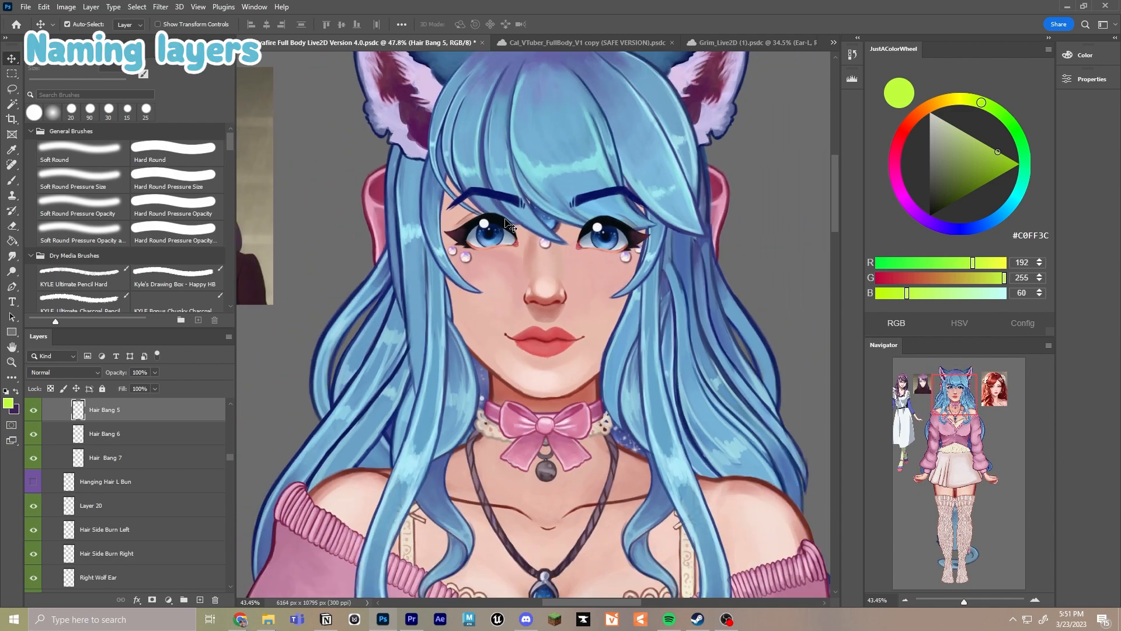
Letter L and R in green above the eyebrows on a new layer with a 10 px Hard Round brush, and undo the lettering
drag(633, 211, 559, 224)
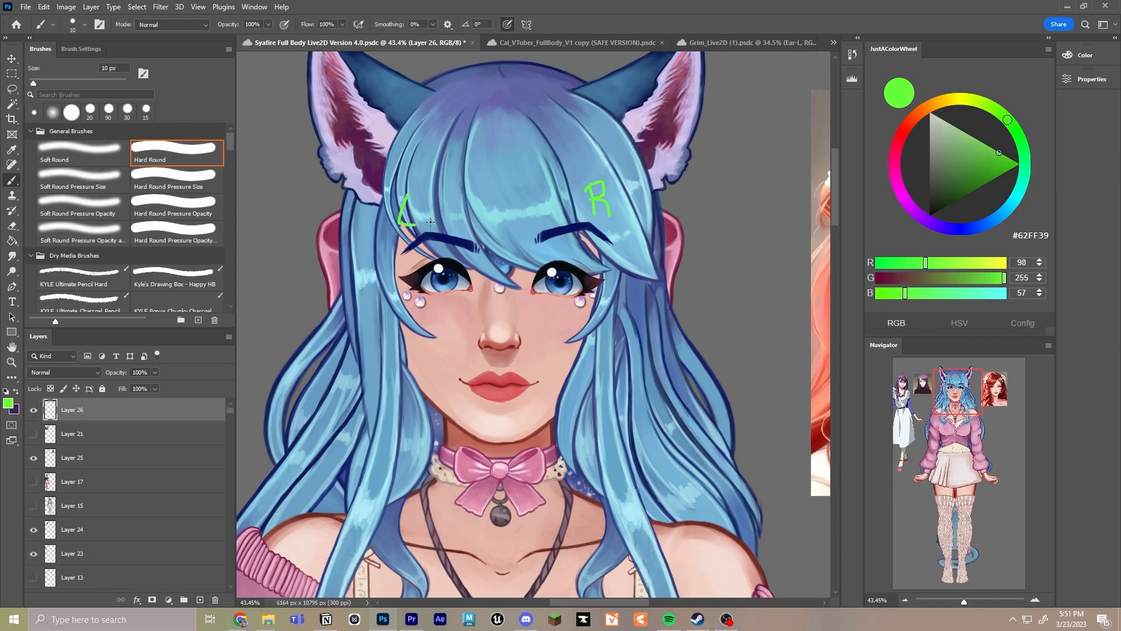
key(ctrl+z)
key(ctrl+z)
key(ctrl+z)
key(ctrl+z)
scroll(559, 235, down, 1)
scroll(558, 236, down, 1)
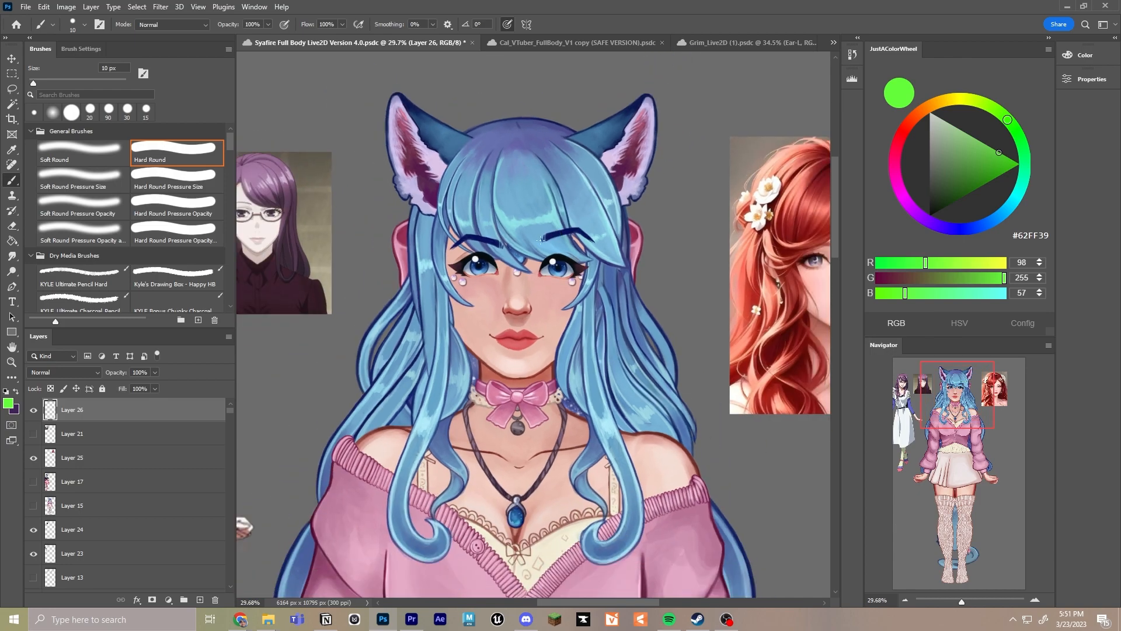
key(ctrl+z)
key(ctrl+z)
key(ctrl+z)
Letter a green R above the character's own right eyebrow and an L above her own left eyebrow
scroll(473, 223, up, 1)
scroll(476, 218, up, 2)
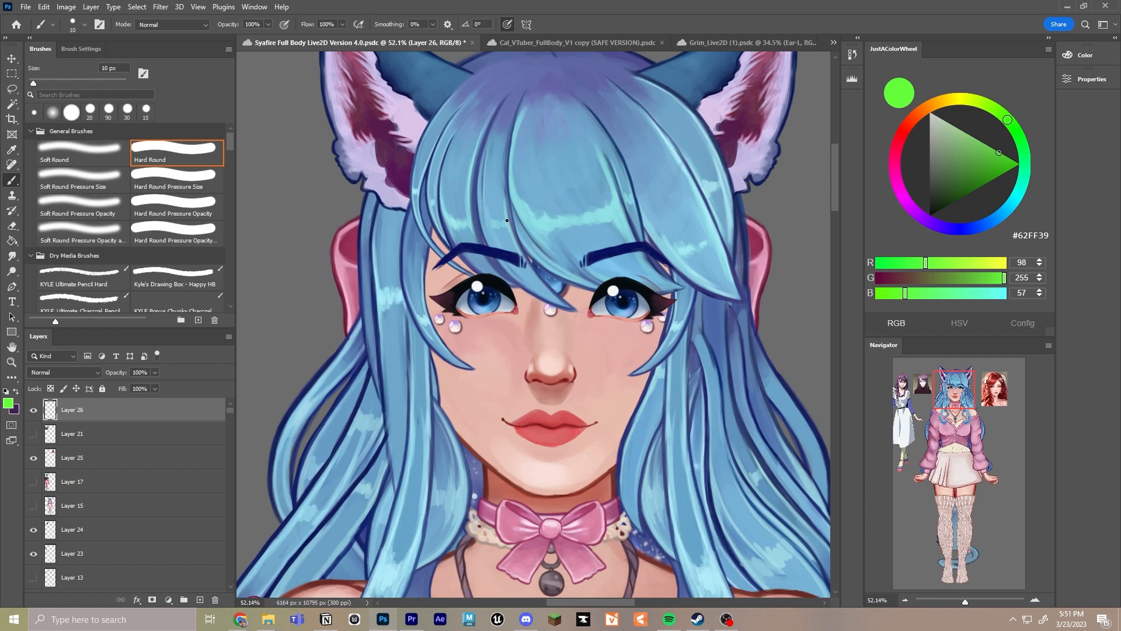
scroll(511, 223, down, 1)
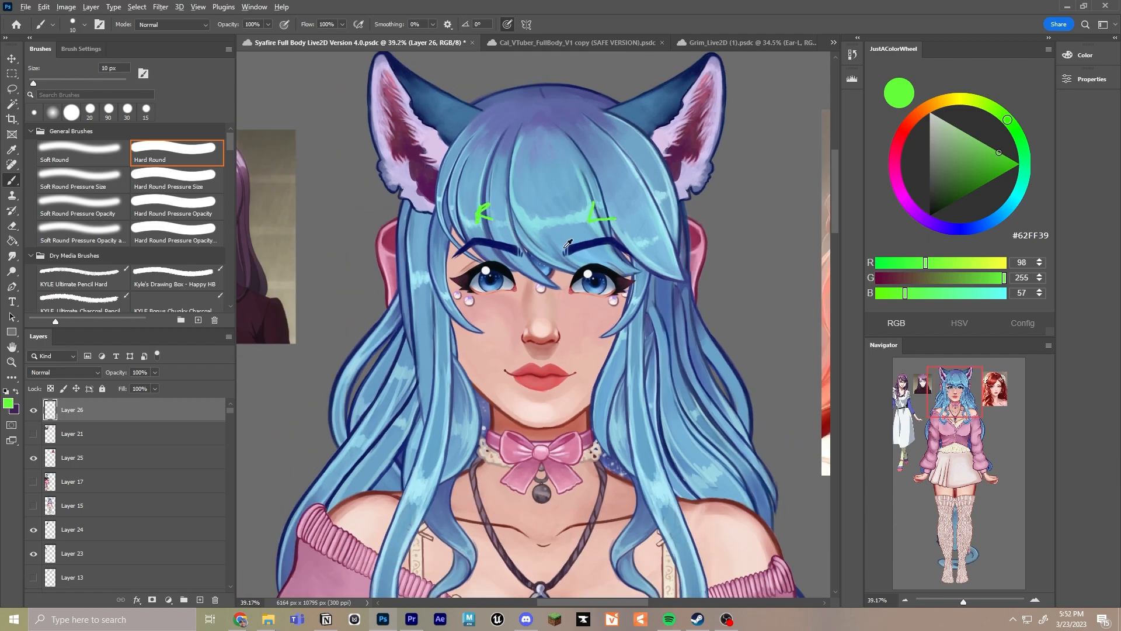
scroll(568, 243, down, 1)
drag(473, 287, 538, 289)
key(v)
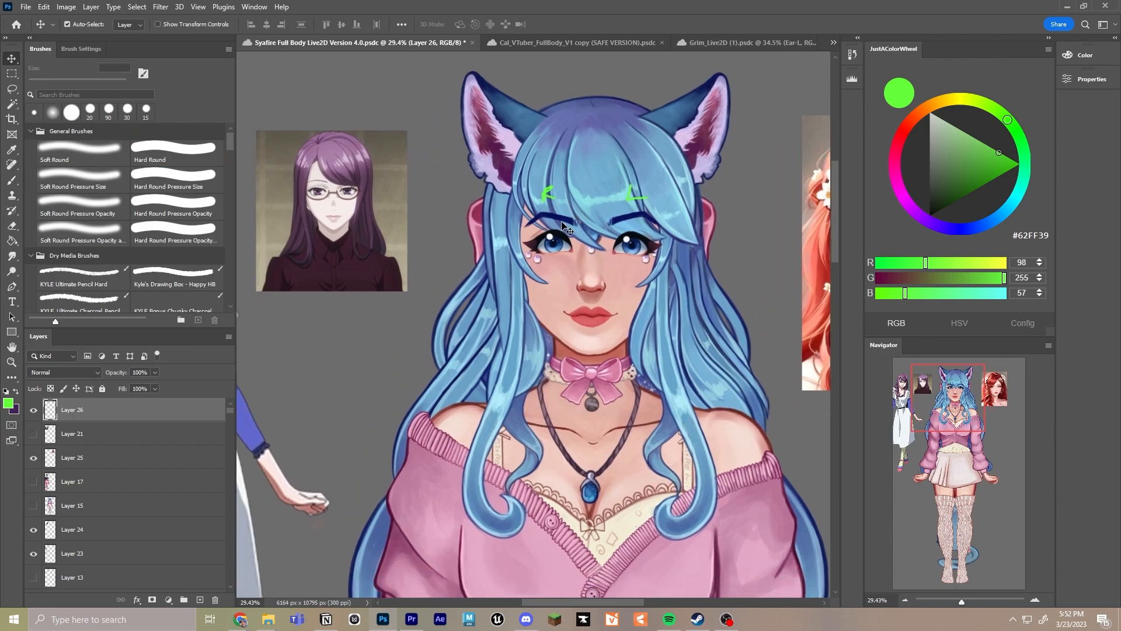
Select the Eyebrow R layer and toggle the visibility of the Eyebrow R and Eyebrow L layers
click(558, 222)
scroll(566, 243, up, 3)
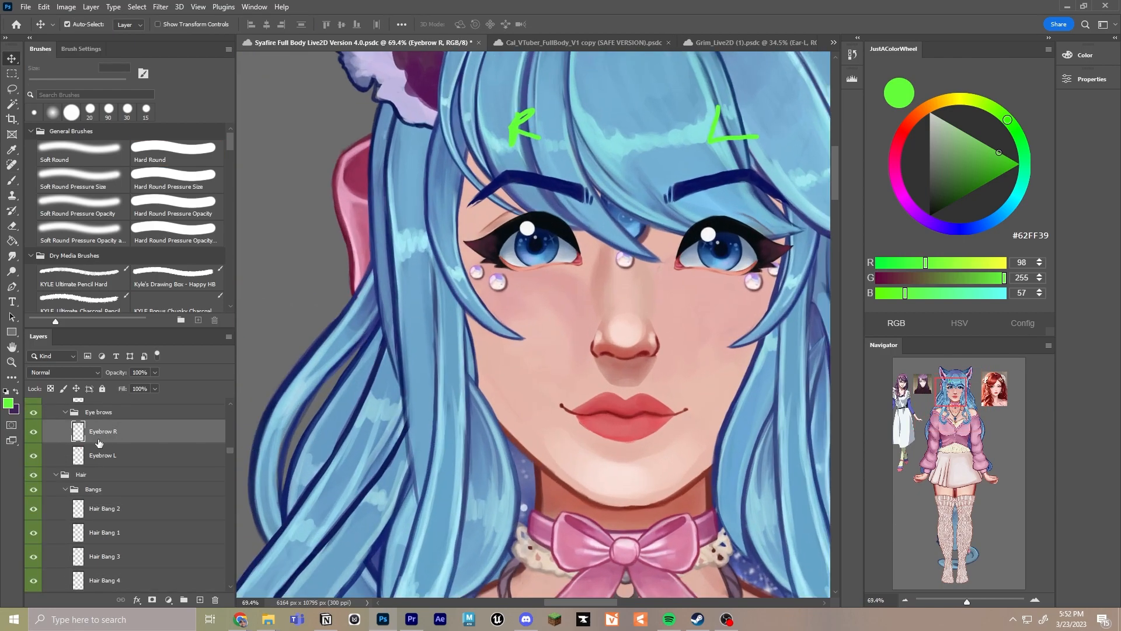
click(32, 432)
click(33, 432)
click(33, 432)
click(34, 456)
click(34, 456)
Undo the green R and L lettering above the eyebrows
key(ctrl+z)
key(ctrl+z)
key(ctrl+z)
key(ctrl+z)
key(ctrl+z)
Sketch a green screen outline with a simple figure and hands in front of it, on the empty canvas below the red-haired portrait
scroll(589, 219, down, 3)
mouse_move(823, 295)
mouse_down()
mouse_move(622, 315)
mouse_move(498, 308)
mouse_move(402, 112)
mouse_move(355, 84)
mouse_up()
key(b)
mouse_move(526, 310)
mouse_down()
mouse_move(522, 394)
mouse_move(726, 404)
mouse_move(745, 358)
mouse_move(729, 294)
mouse_move(527, 290)
mouse_up()
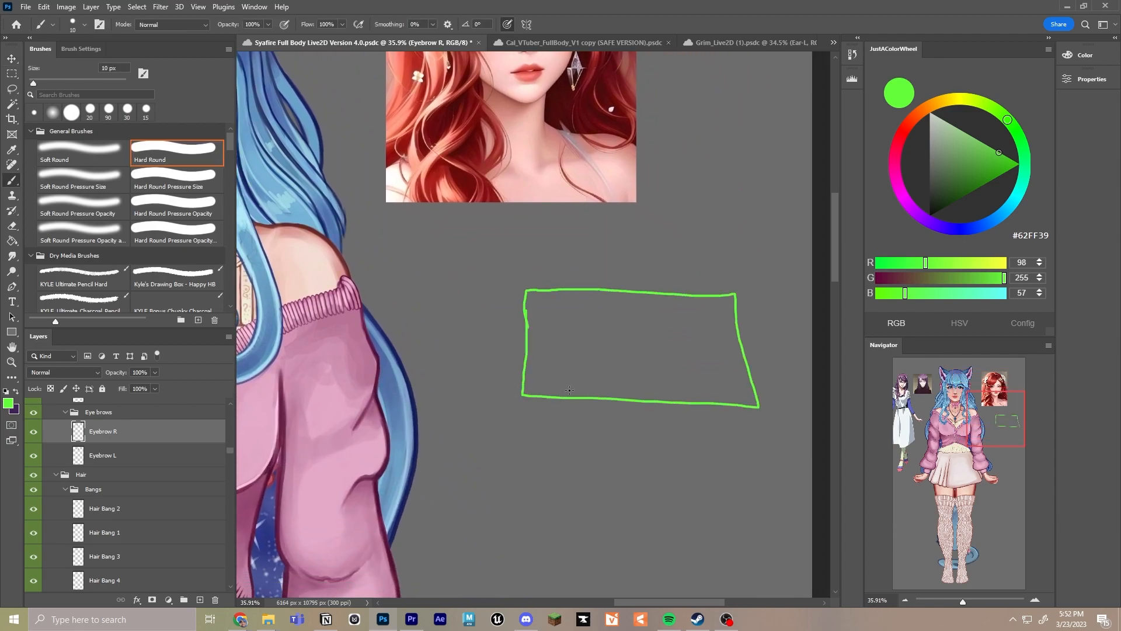
key(ctrl+z)
mouse_move(547, 416)
mouse_down()
mouse_move(571, 437)
mouse_move(635, 445)
mouse_move(689, 441)
mouse_move(719, 413)
mouse_up()
mouse_move(605, 447)
mouse_down()
mouse_move(662, 487)
mouse_move(664, 453)
mouse_up()
mouse_move(570, 464)
mouse_down()
mouse_move(549, 401)
mouse_move(578, 394)
mouse_up()
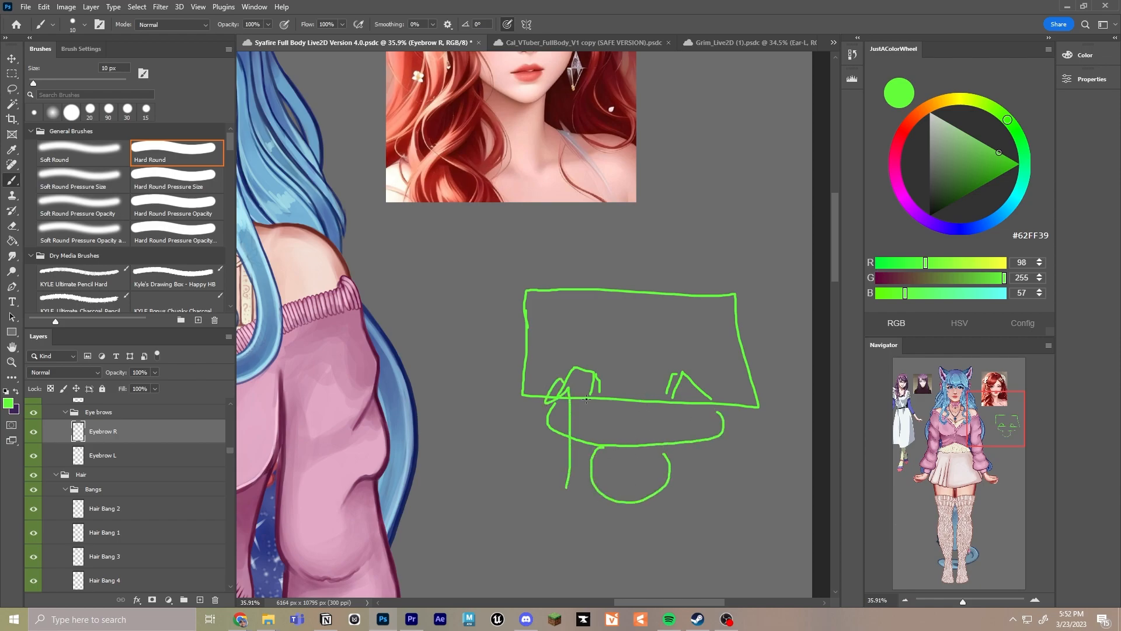
drag(544, 342, 543, 382)
mouse_move(552, 310)
mouse_down()
mouse_move(708, 312)
mouse_move(726, 405)
mouse_up()
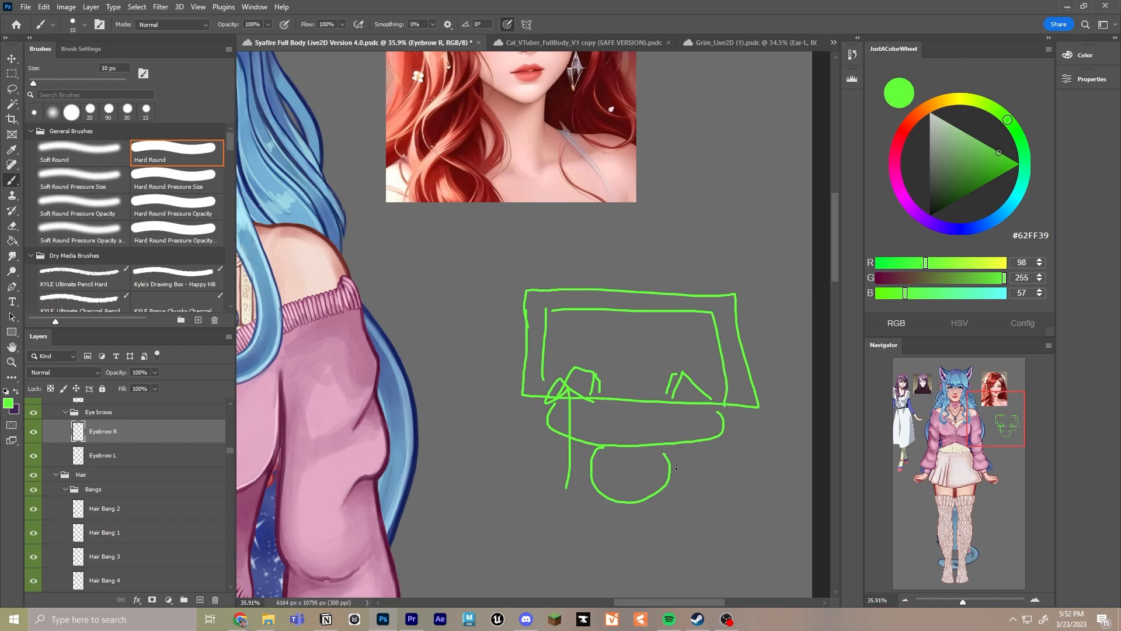
key(ctrl+z)
mouse_move(629, 479)
mouse_down()
mouse_move(613, 272)
mouse_move(643, 291)
mouse_up()
Undo all strokes of the green screen-and-figure sketch and return to a close view of the character's face
key(ctrl+z)
key(ctrl+z)
key(ctrl+z)
key(ctrl+z)
key(ctrl+z)
key(ctrl+z)
key(ctrl+z)
key(ctrl+z)
key(ctrl+z)
key(ctrl+z)
key(ctrl+z)
mouse_move(613, 358)
mouse_down()
mouse_move(485, 268)
mouse_move(582, 272)
mouse_up()
drag(470, 230, 537, 243)
drag(635, 192, 620, 238)
scroll(589, 311, up, 2)
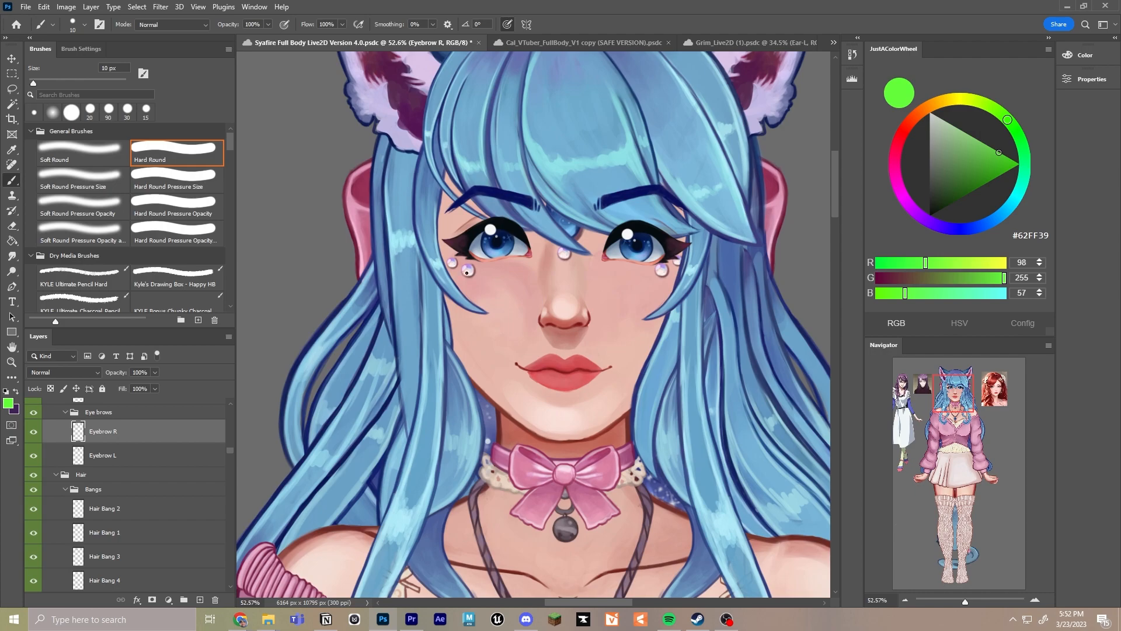
Select the Baby Gem R2 gem under the eye and look over the character's outfit and face
key(v)
mouse_move(471, 271)
mouse_down()
mouse_move(481, 273)
mouse_move(450, 261)
mouse_move(460, 273)
mouse_up()
scroll(635, 267, down, 4)
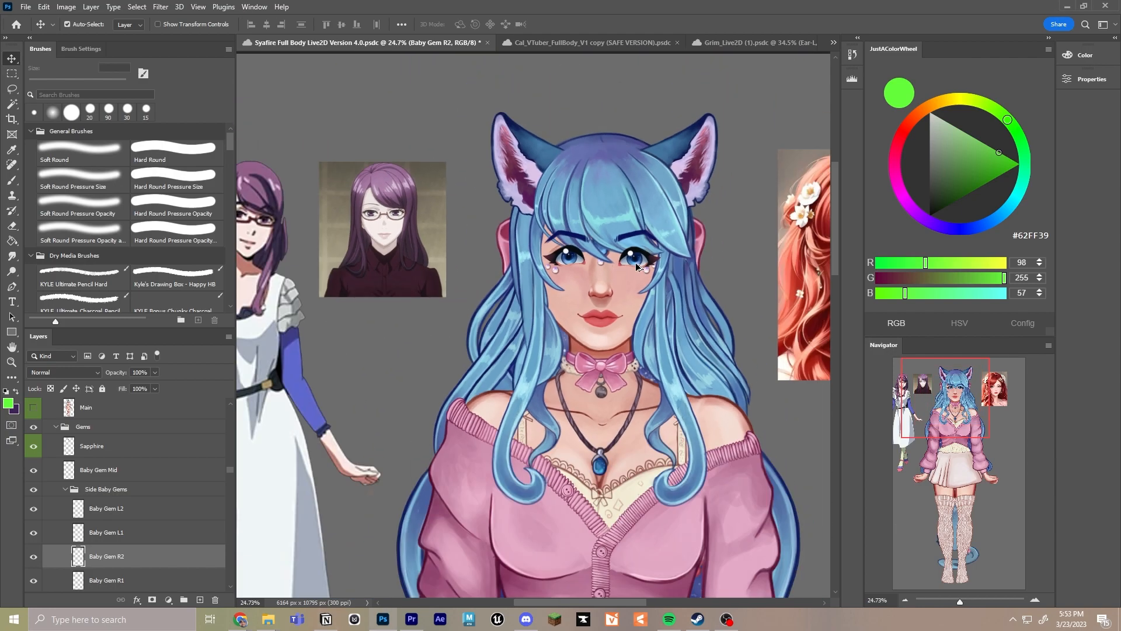
scroll(637, 266, down, 2)
drag(643, 374, 633, 203)
scroll(474, 371, up, 4)
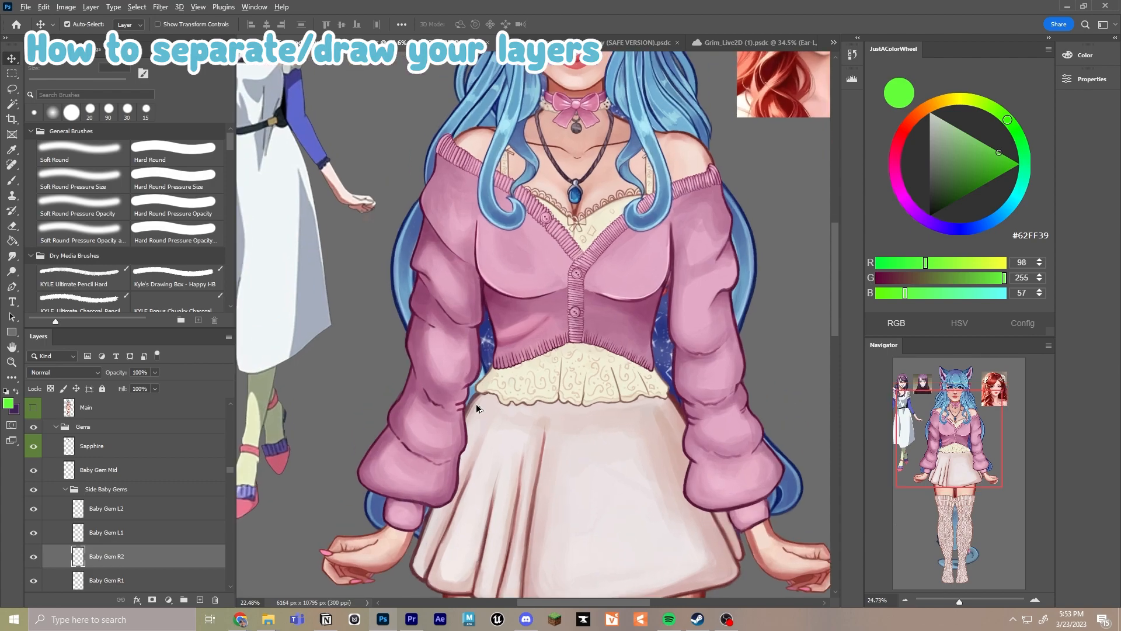
drag(460, 428, 428, 476)
drag(540, 185, 481, 480)
drag(550, 221, 532, 397)
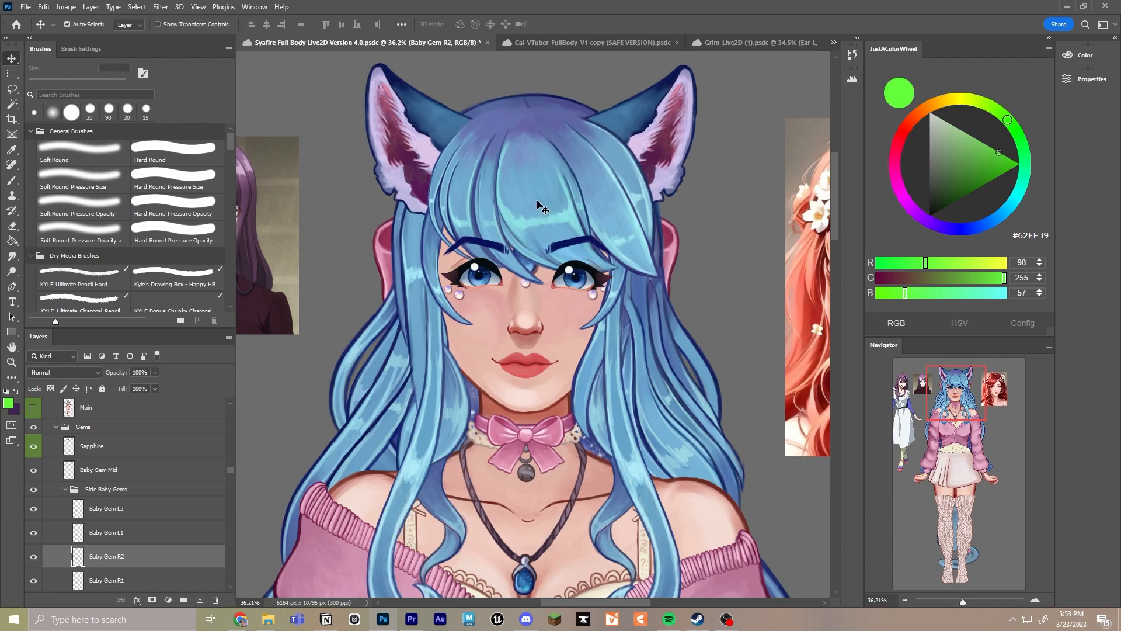
Switch to the Cal_VTuber_FullBody document and move the Arm R Sleeve Lower cuff off the hand onto the empty background
click(581, 44)
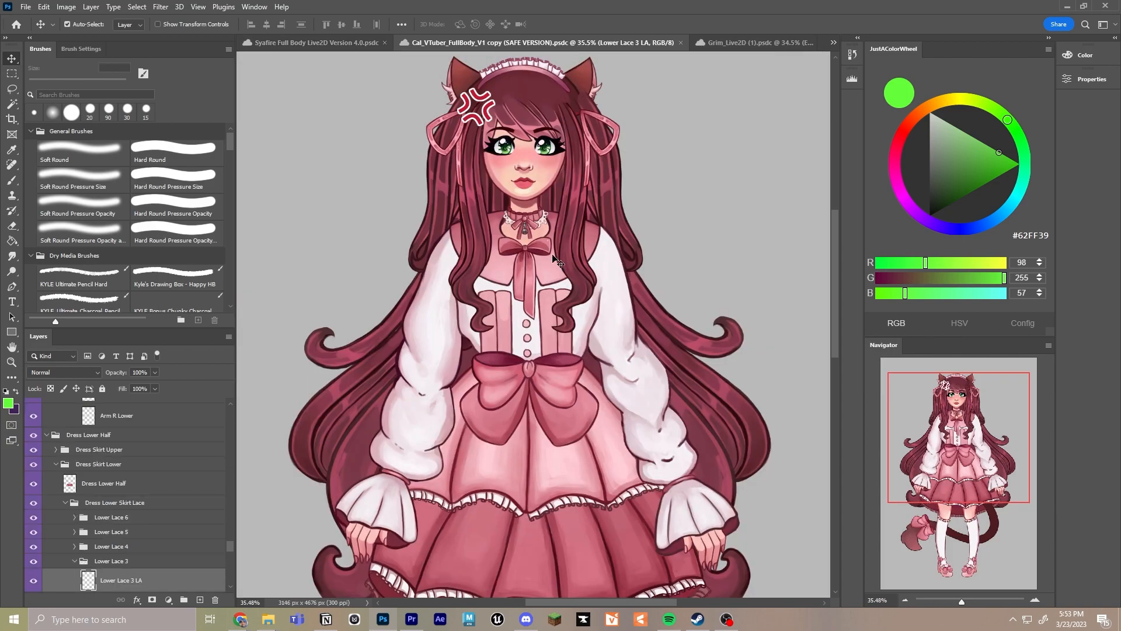
scroll(441, 351, down, 8)
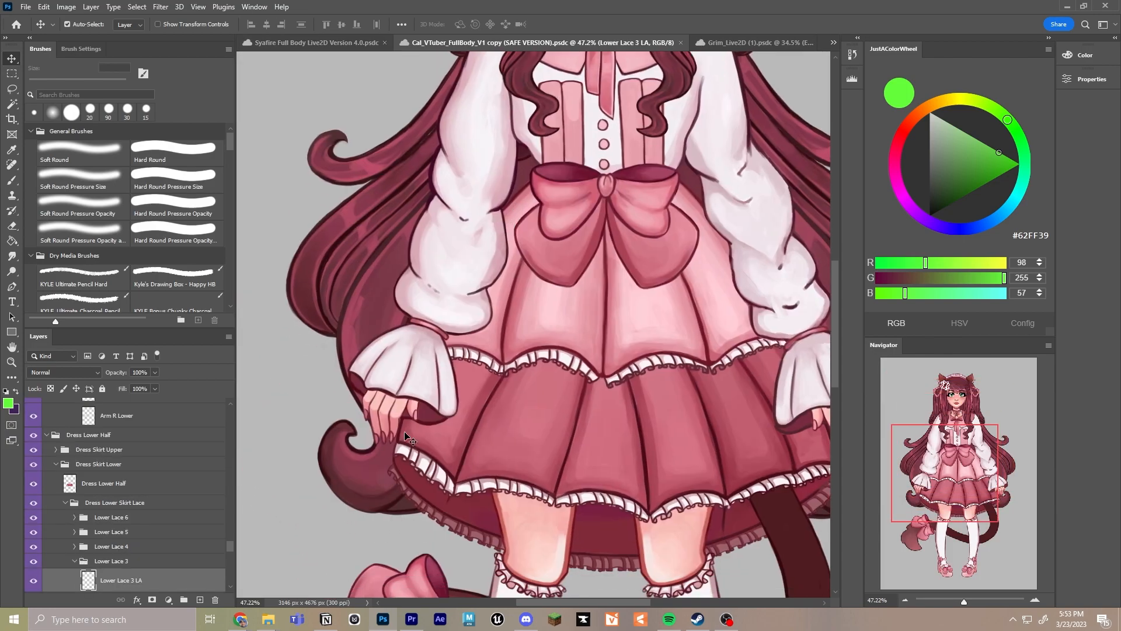
scroll(424, 378, up, 5)
drag(415, 305, 444, 289)
Set the brush colour to dark green #1C8500 and paint a number 1 on the separated sleeve cuff
click(976, 188)
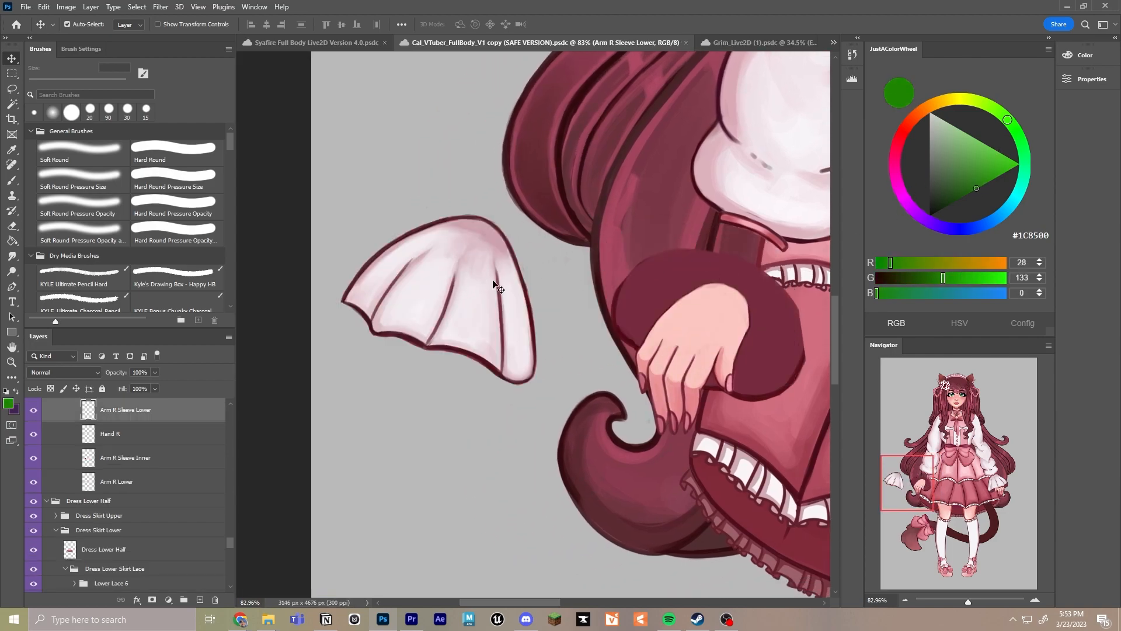
key(b)
drag(461, 264, 459, 291)
drag(567, 281, 492, 266)
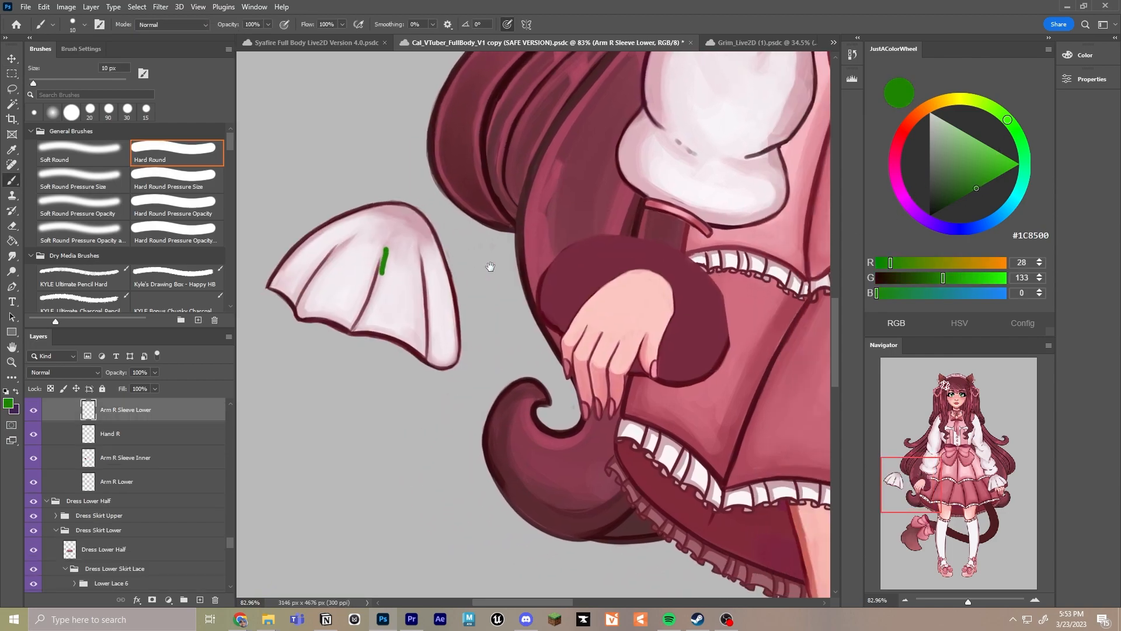
Move the Hand R layer below the separated cuff and paint a green number 2 on the hand
key(v)
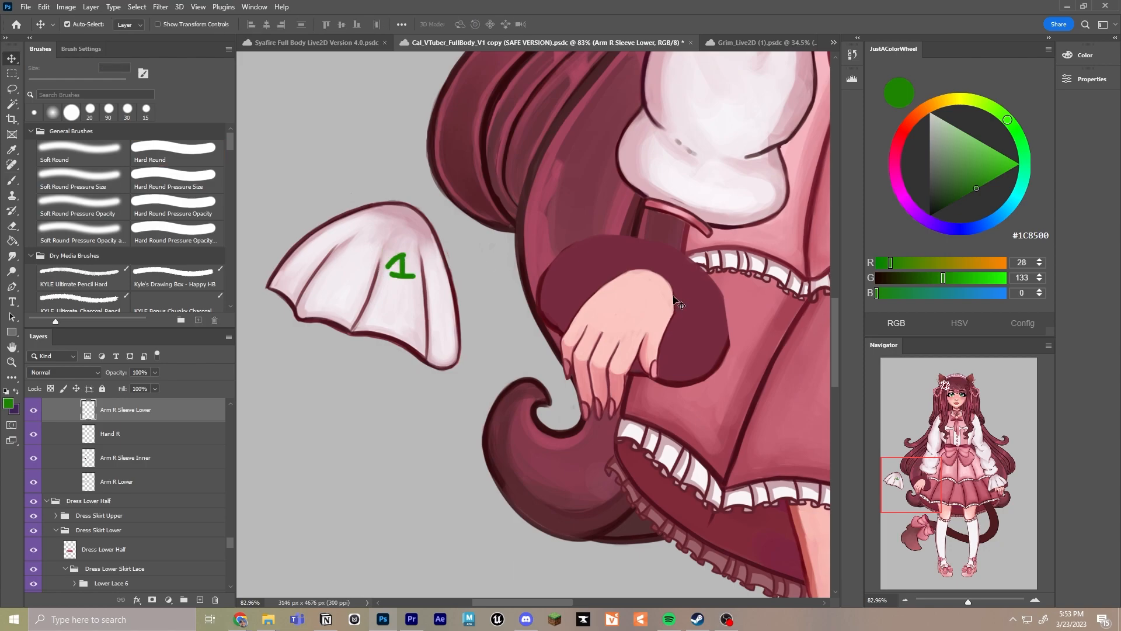
drag(677, 304, 345, 408)
key(b)
key(v)
Move the Arm R Sleeve Inner piece beside the separated hand and paint a green number 3 on it
drag(593, 326, 412, 422)
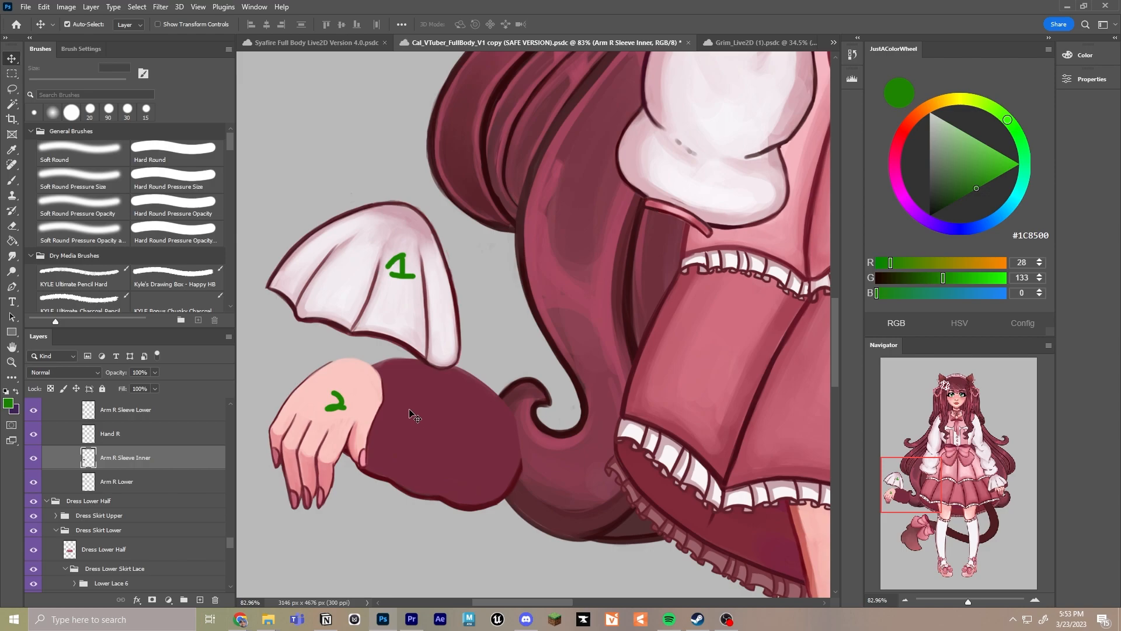
key(b)
mouse_move(405, 403)
mouse_down()
mouse_move(416, 399)
mouse_move(403, 430)
mouse_up()
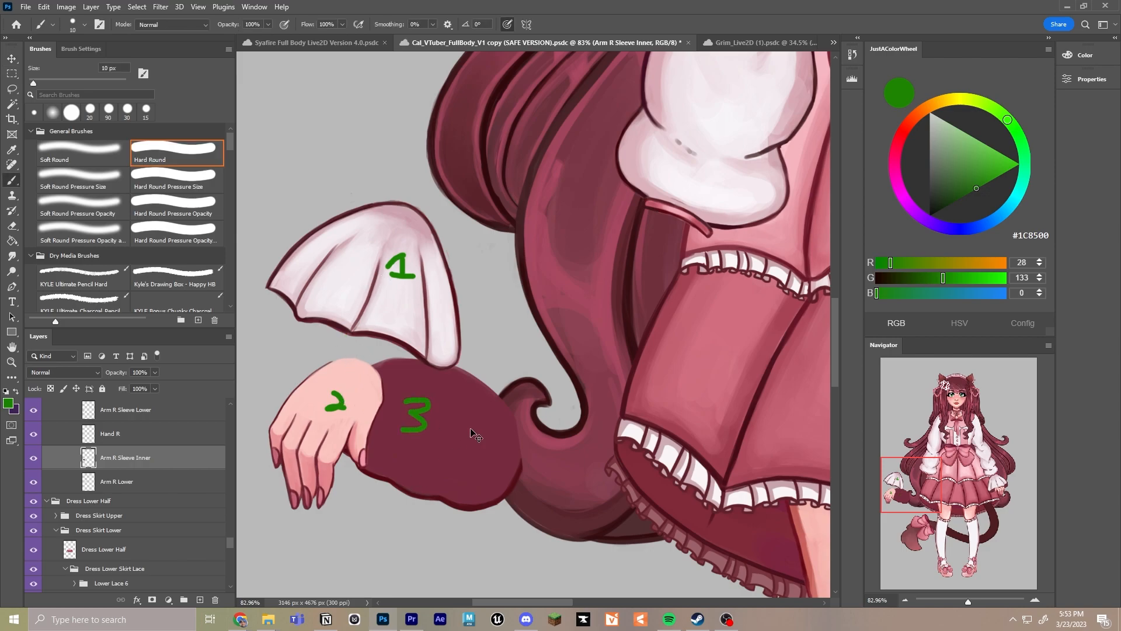
Undo the green numbers and the moves of the sleeve and hand pieces
key(ctrl+z)
key(ctrl+z)
key(ctrl+z)
key(ctrl+z)
key(ctrl+z)
key(ctrl+z)
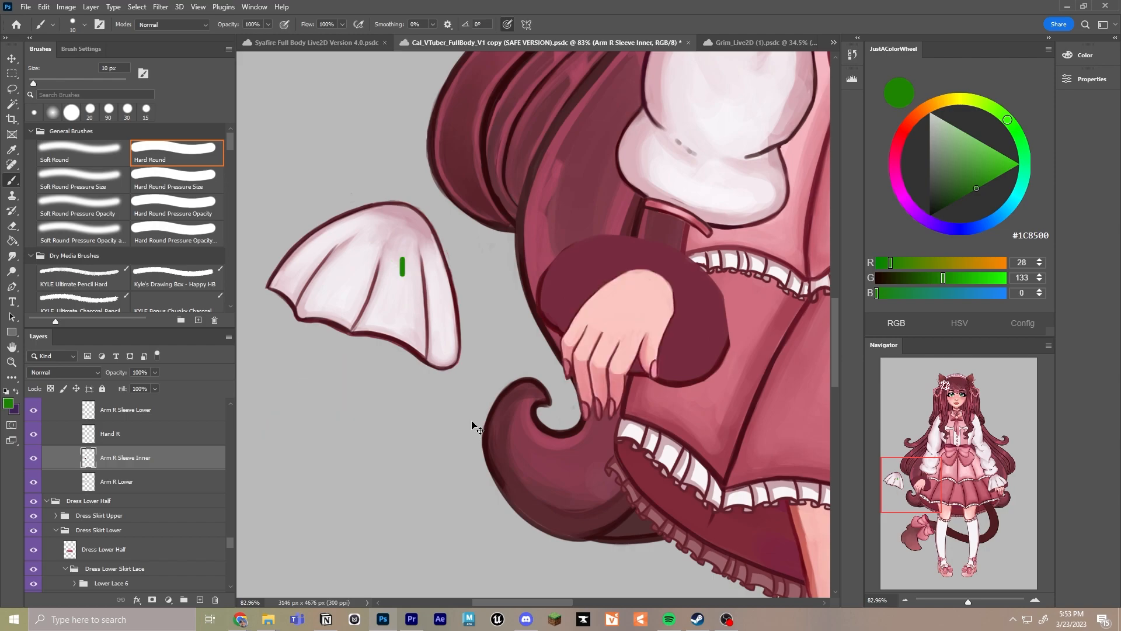
key(ctrl+z)
scroll(572, 388, down, 10)
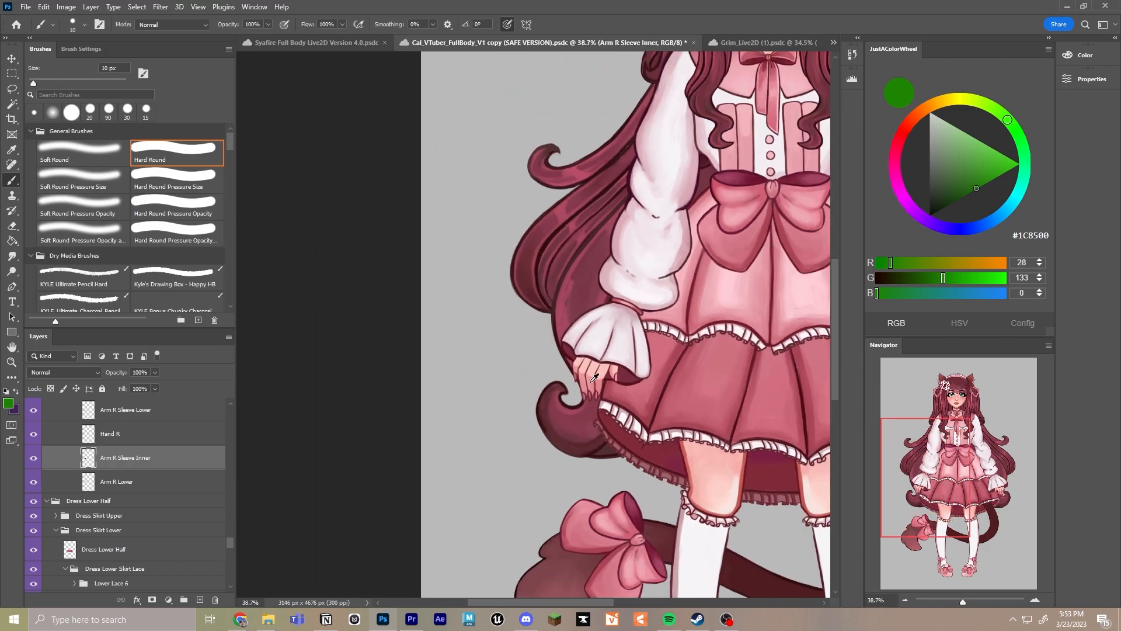
Try shifting the Lower Lace 3 LA piece of the skirt's lower lace trim away from the hem
drag(708, 333, 581, 320)
scroll(601, 402, up, 12)
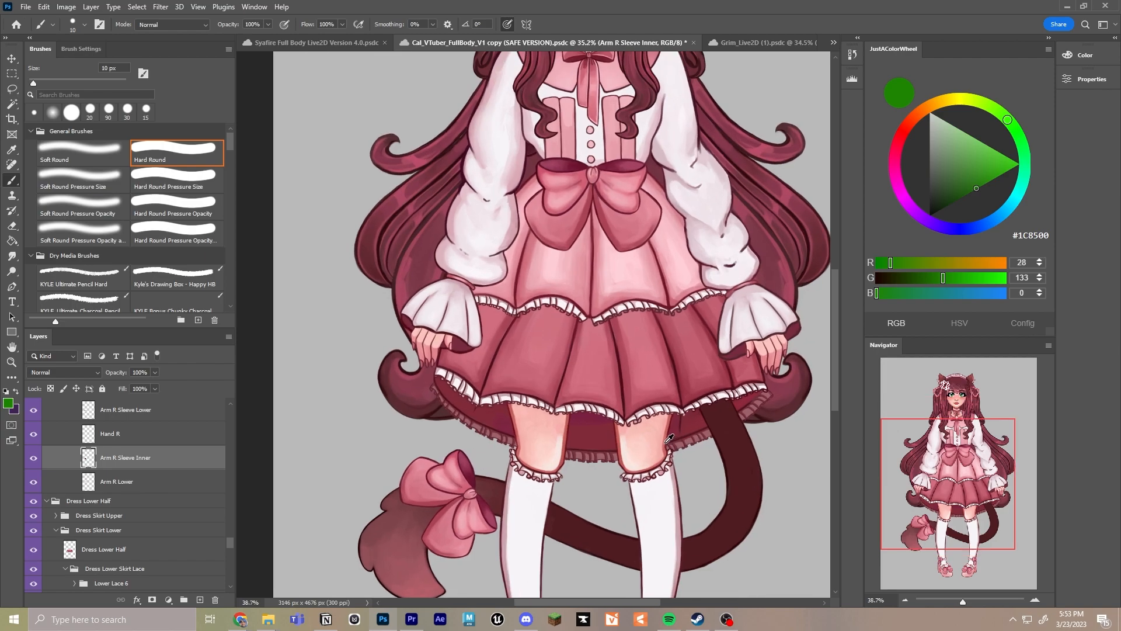
key(v)
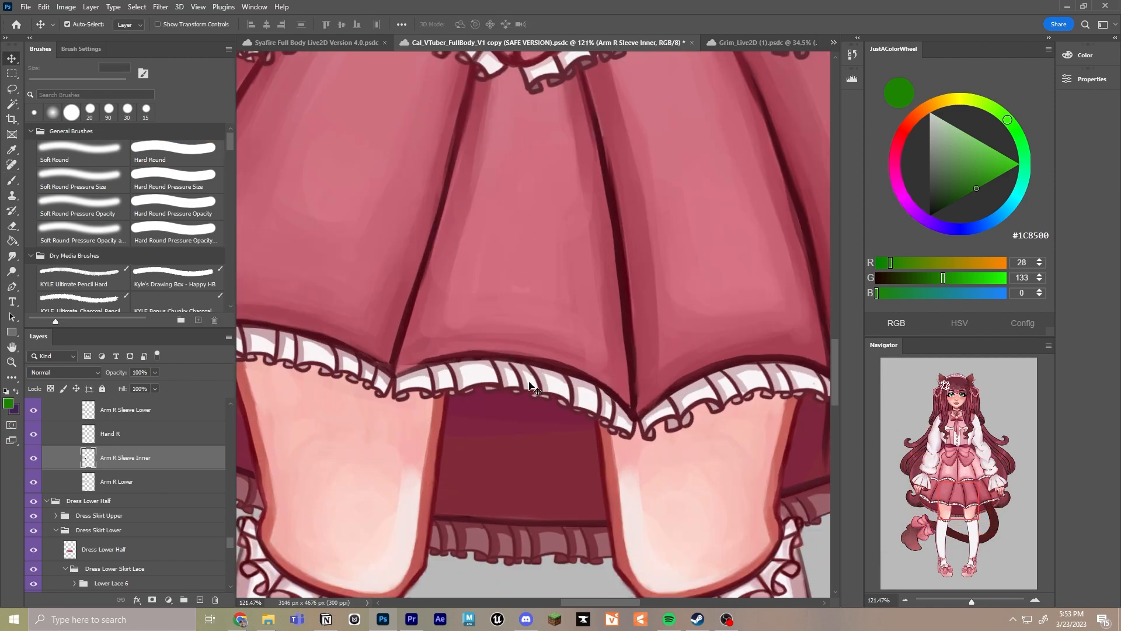
scroll(538, 395, down, 5)
scroll(528, 396, up, 5)
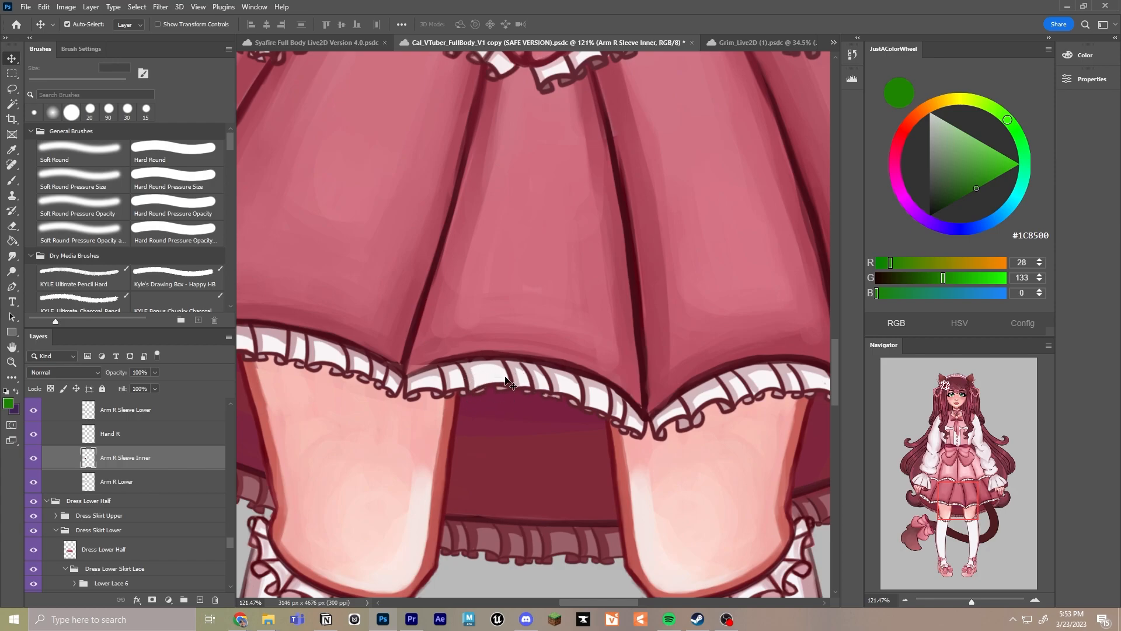
drag(502, 386, 530, 413)
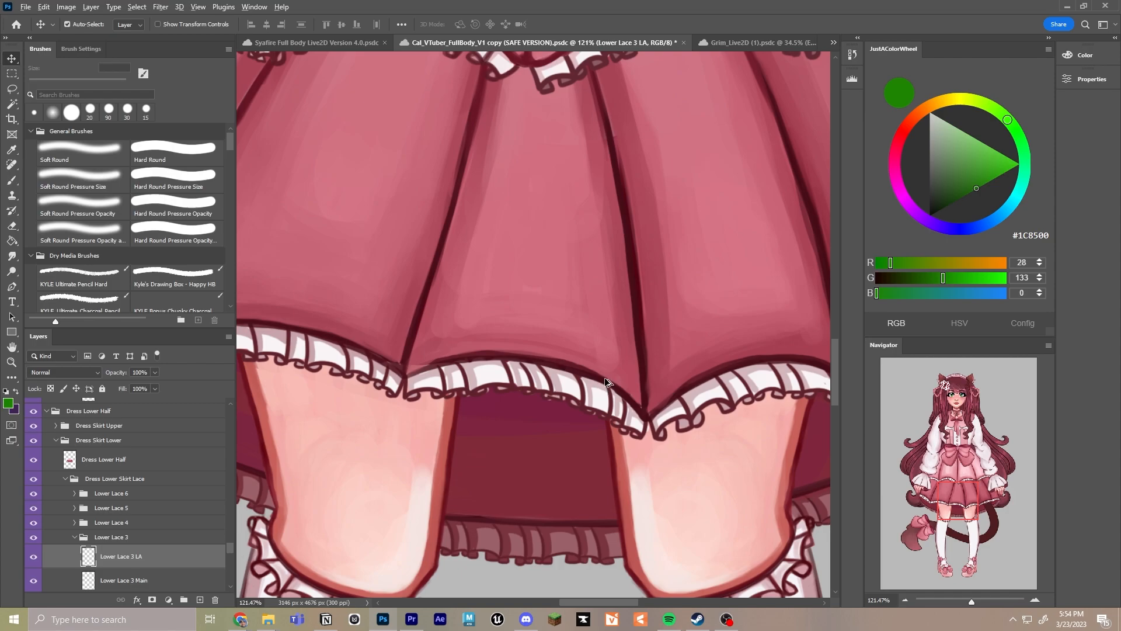
Shift the Lower Lace 3 Main piece slightly off the skirt hem and undo the move
scroll(604, 382, down, 4)
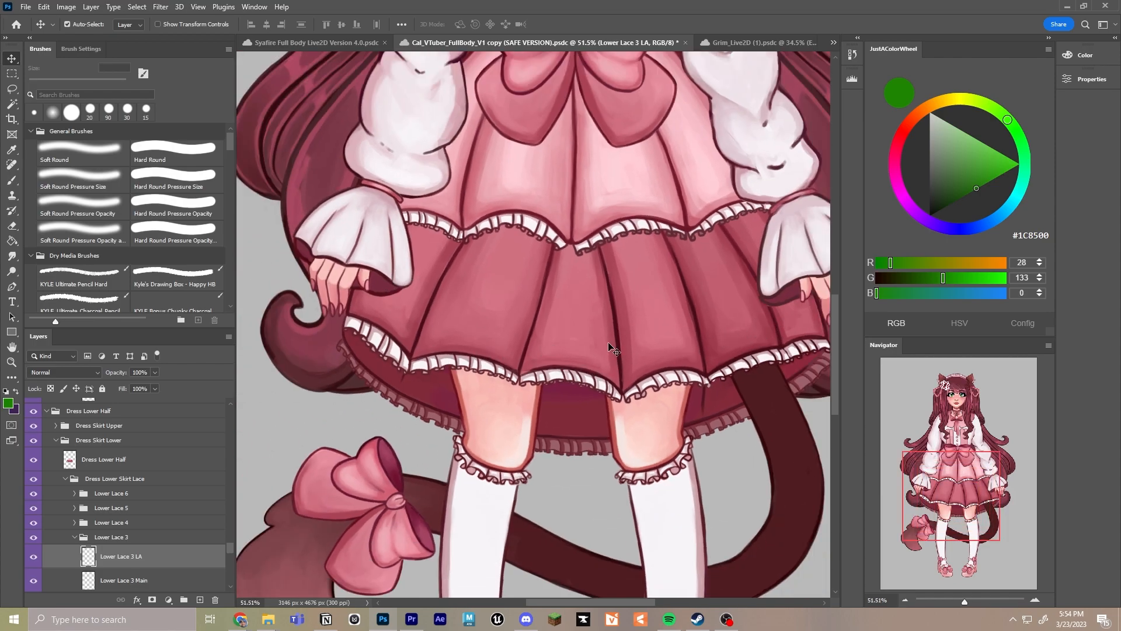
scroll(607, 350, up, 5)
drag(536, 390, 555, 397)
key(ctrl+z)
Examine the dress, sleeves, hair and face of the maid-style character
scroll(586, 365, down, 3)
drag(664, 277, 640, 286)
scroll(641, 285, down, 3)
drag(575, 221, 562, 275)
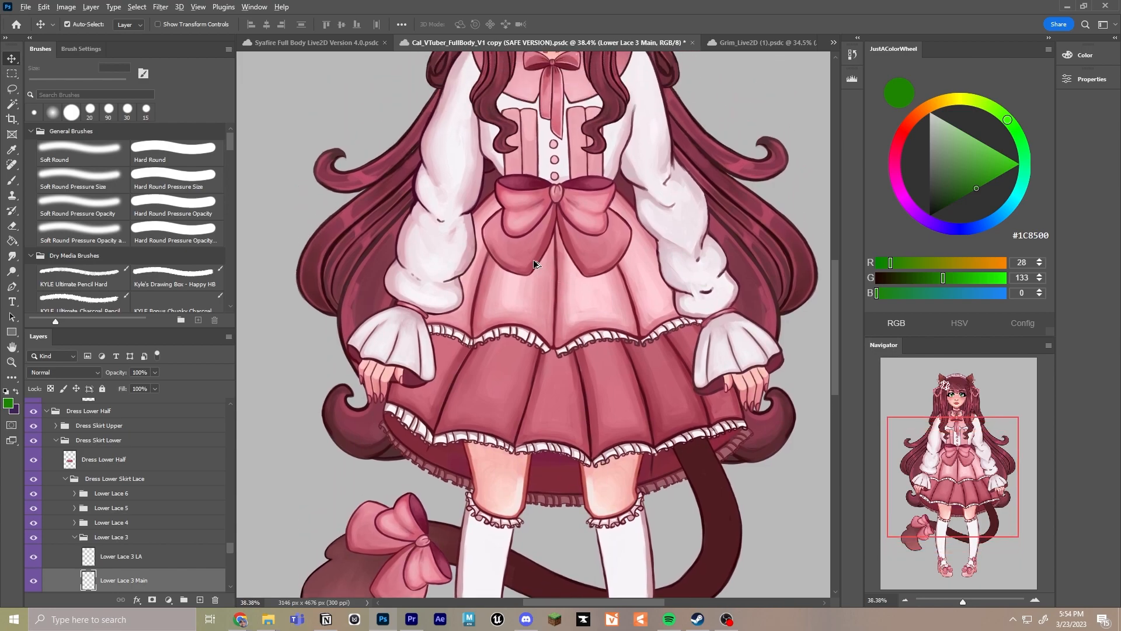
scroll(533, 264, up, 6)
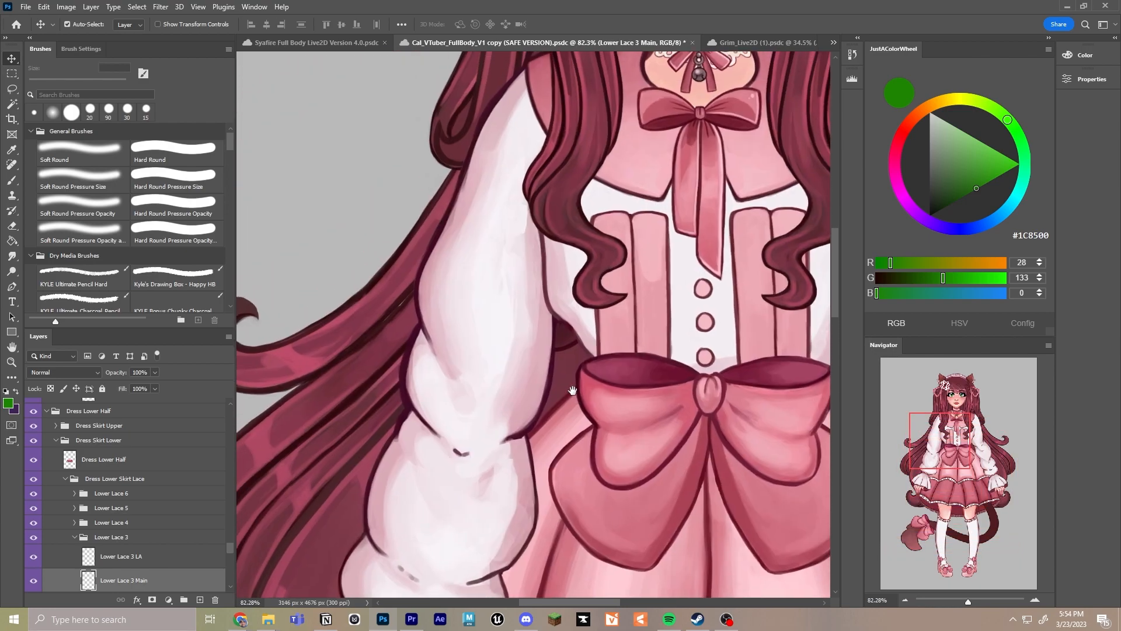
scroll(578, 285, down, 5)
drag(687, 218, 598, 333)
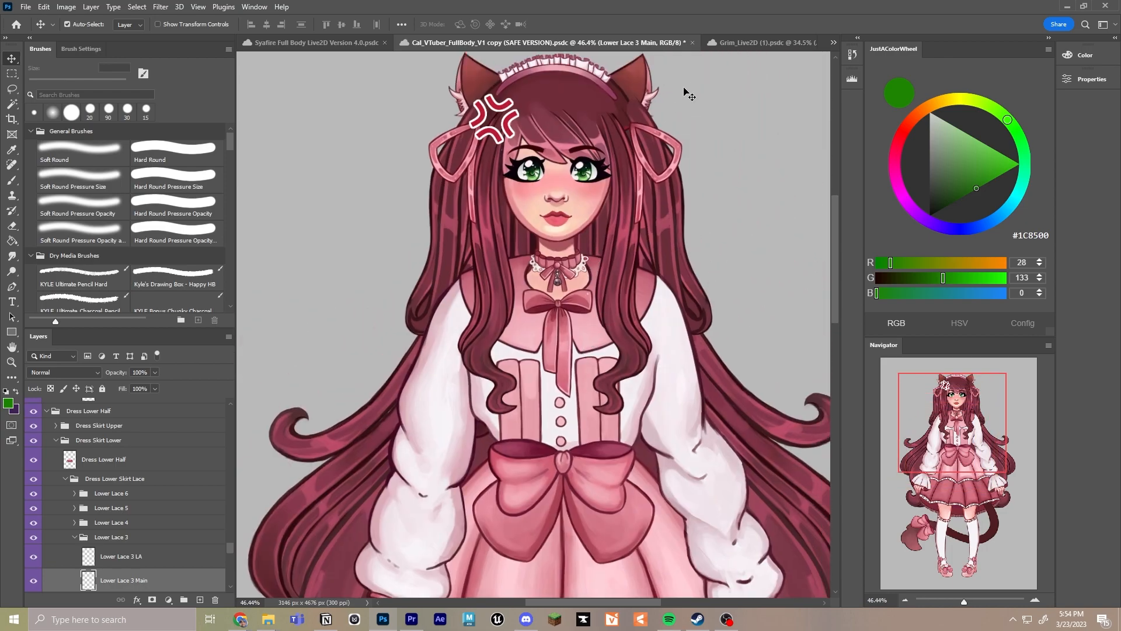
Switch to the Grim_Live2D document and pull the layered pieces of the Left_Wing_Top wing apart
click(737, 42)
scroll(515, 216, down, 2)
mouse_move(515, 216)
mouse_down()
mouse_move(529, 289)
mouse_move(477, 144)
mouse_move(508, 302)
mouse_move(446, 418)
mouse_move(511, 300)
mouse_move(325, 127)
mouse_move(496, 280)
mouse_move(531, 240)
mouse_move(399, 208)
mouse_move(385, 131)
mouse_move(495, 217)
mouse_up()
drag(449, 304, 400, 204)
Undo the moves of the separated wing pieces
key(ctrl+z)
key(ctrl+z)
key(ctrl+z)
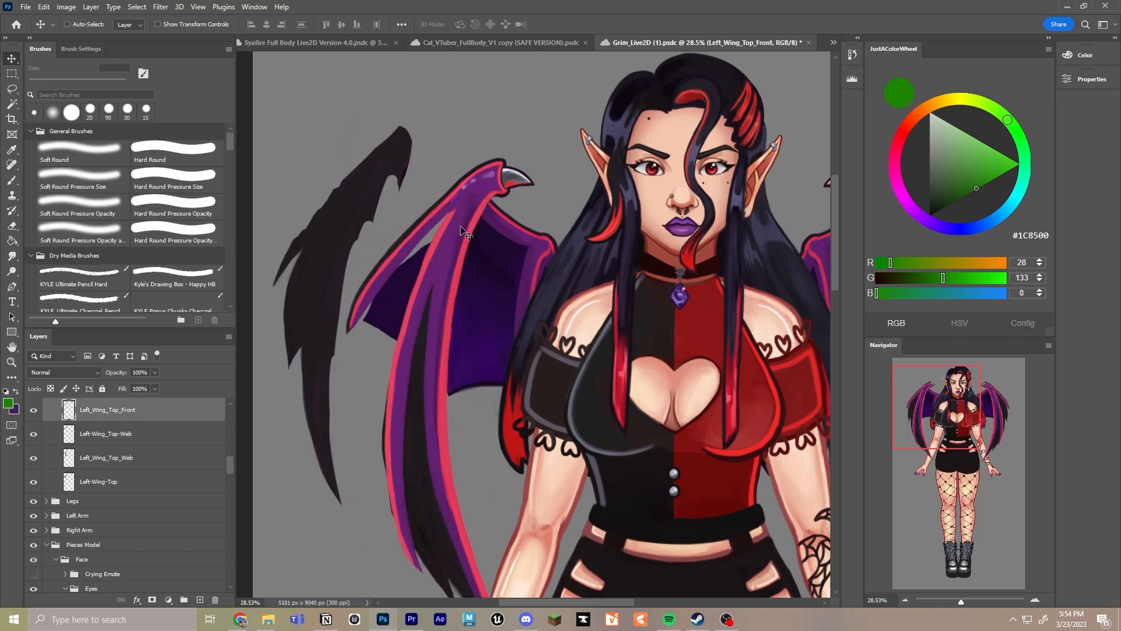
Try a free transform on the Left_Wing_Top_Front piece, rotating it slightly to demonstrate wing movement
scroll(473, 239, down, 3)
drag(510, 252, 503, 243)
key(ctrl+t)
mouse_move(525, 155)
mouse_down()
mouse_move(511, 144)
mouse_move(544, 158)
mouse_up()
key(Return)
scroll(550, 206, down, 4)
drag(607, 169, 603, 188)
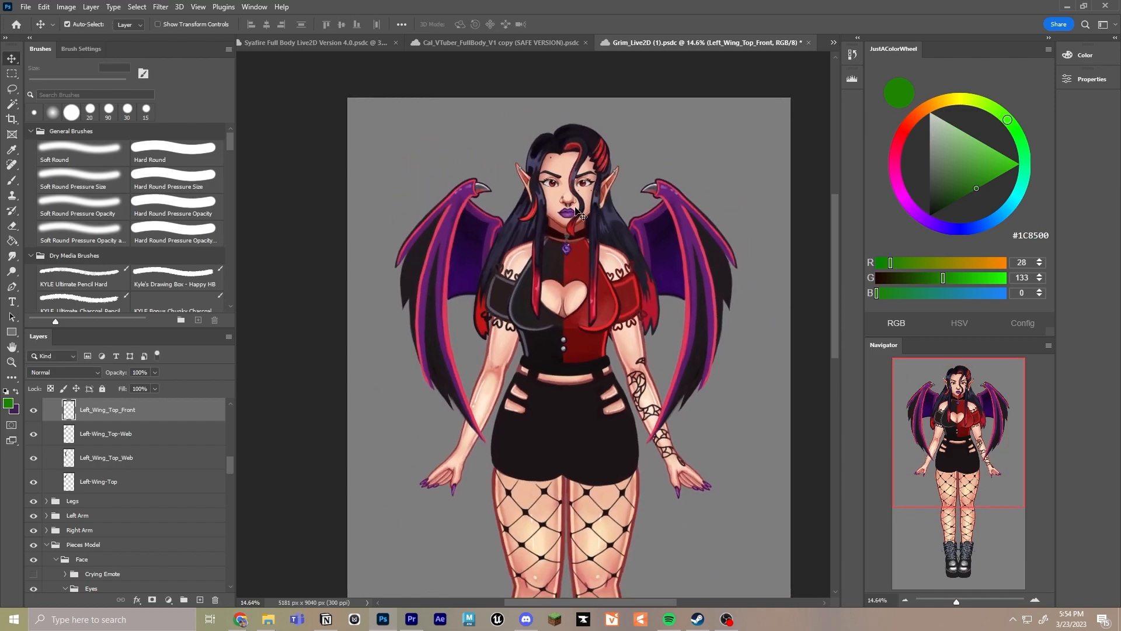
scroll(578, 210, up, 2)
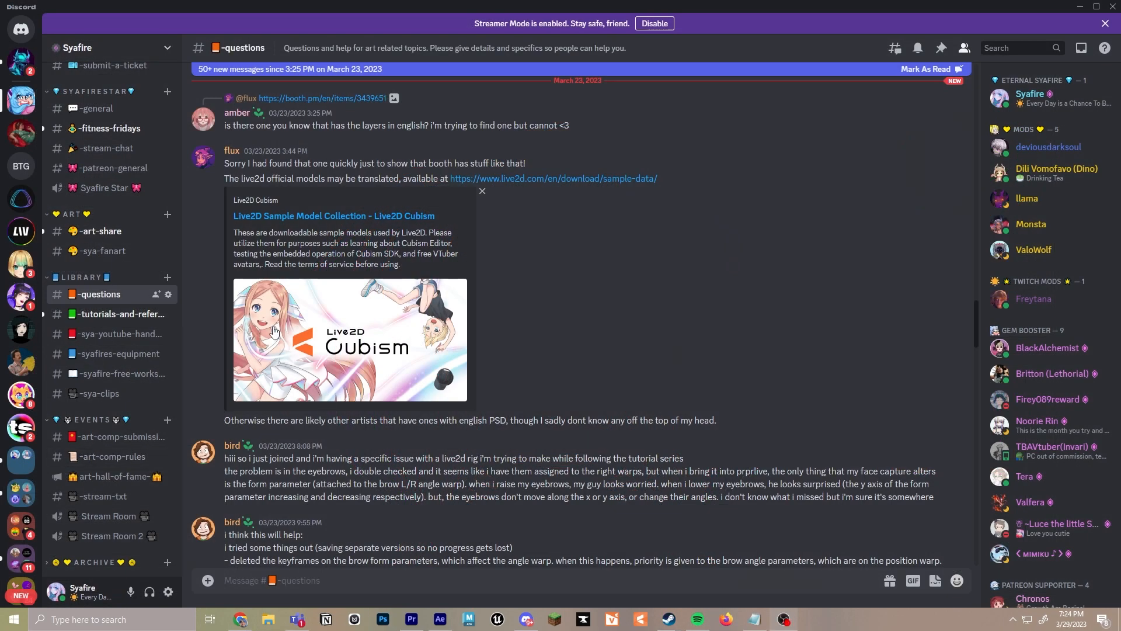
Read through the messages in the questions channel of the Syafire Discord server
scroll(454, 333, down, 15)
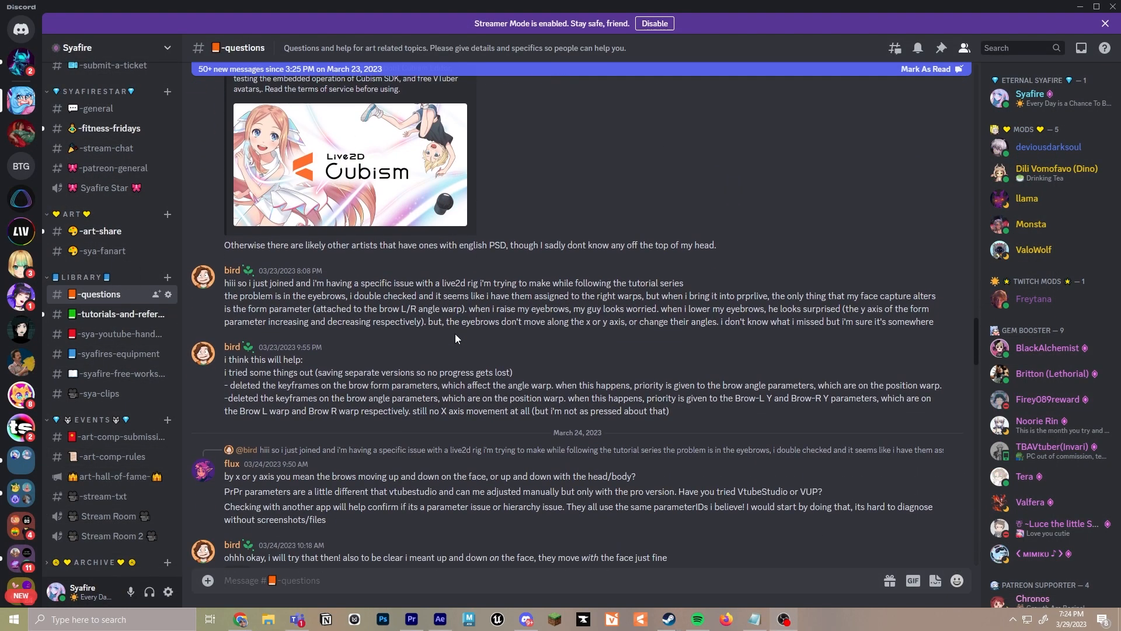
scroll(455, 339, down, 10)
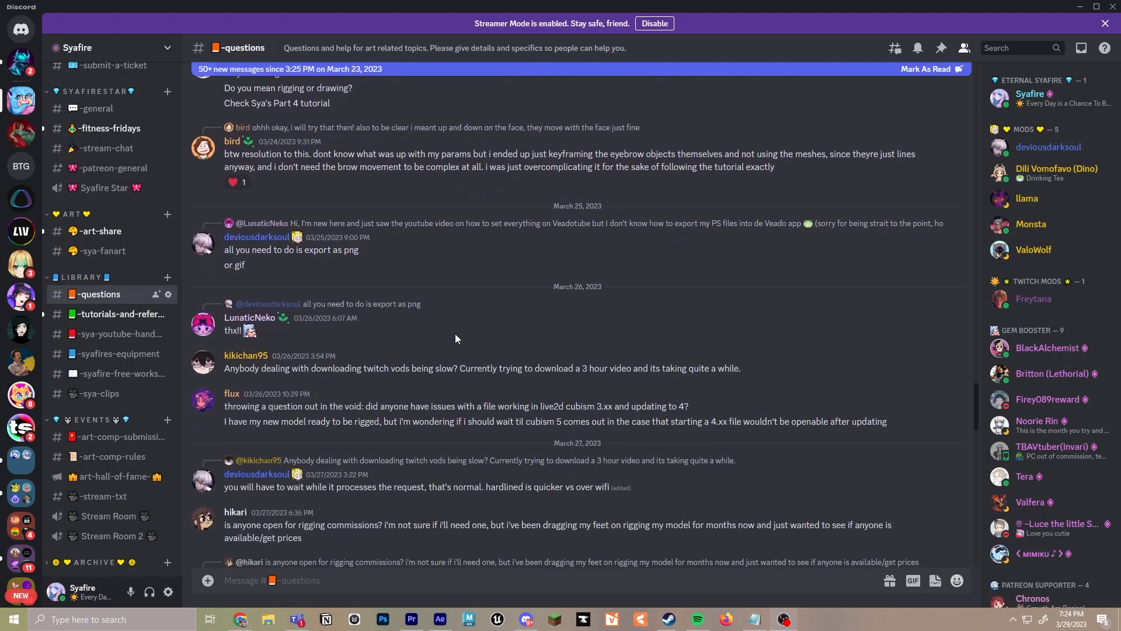
scroll(367, 370, down, 8)
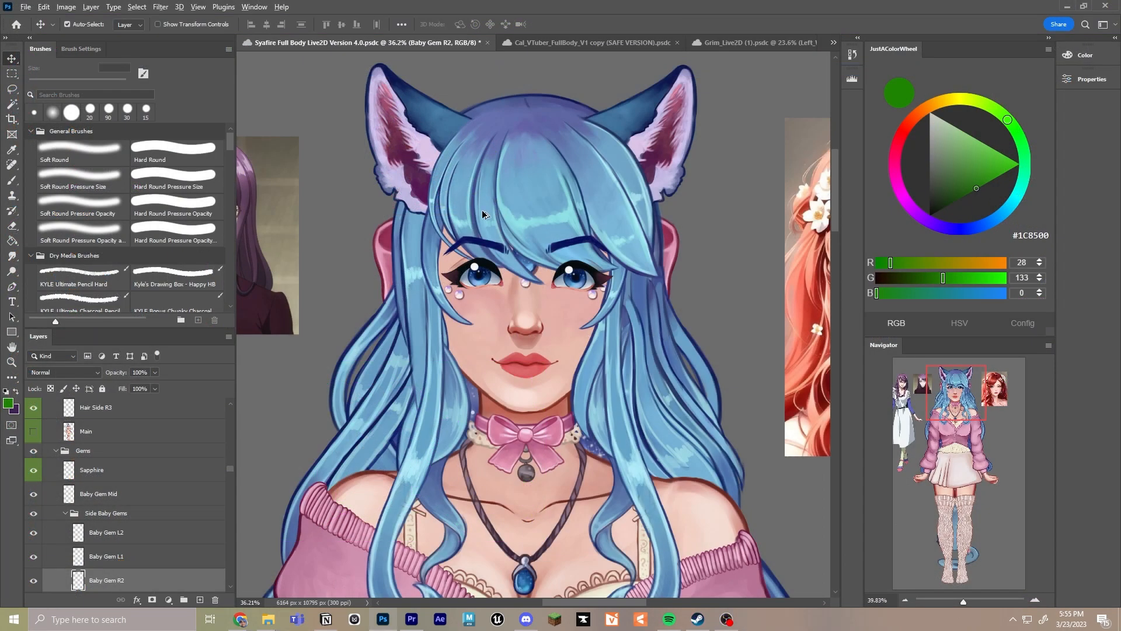
Examine the blue-haired character's head, wolf ears and hair in the Syafire Full Body Live2D document
scroll(486, 218, up, 1)
scroll(490, 221, down, 2)
scroll(431, 196, up, 2)
drag(430, 194, 525, 262)
scroll(534, 308, down, 1)
scroll(525, 263, down, 1)
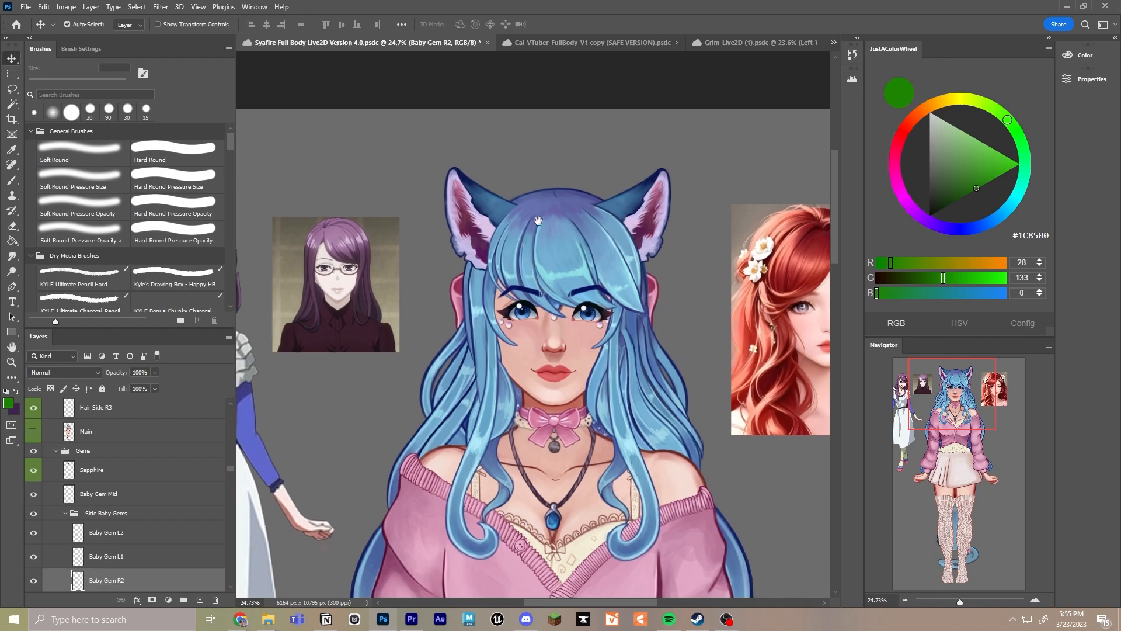
scroll(525, 262, up, 1)
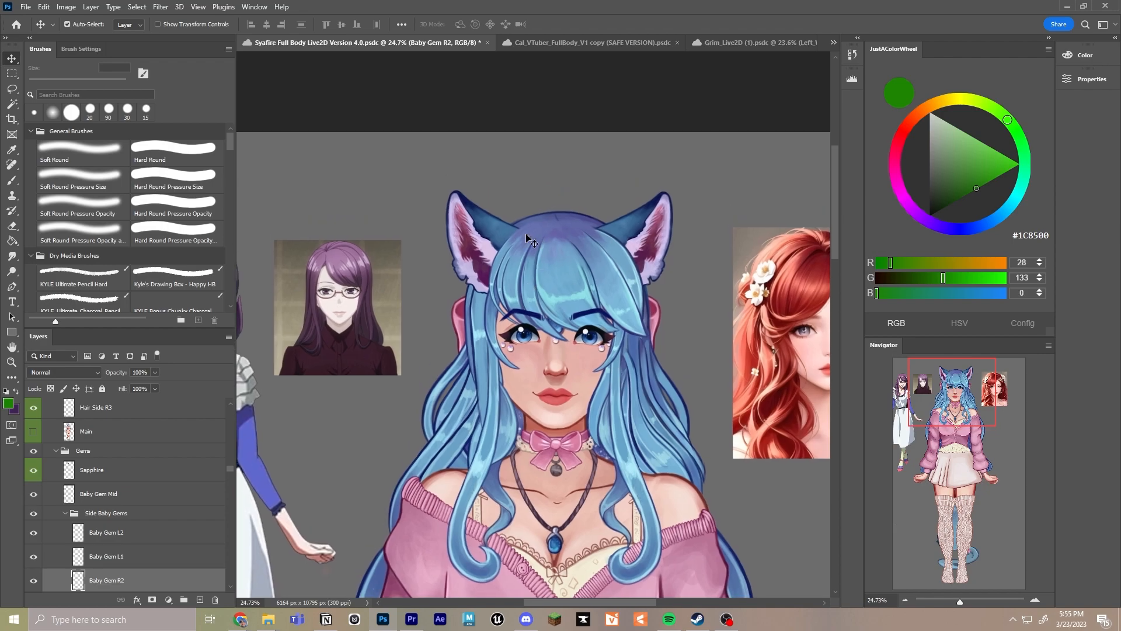
Free-transform the Right Wolf Ear into a lowered, rotated pose at the side of the head, and undo it
click(496, 234)
key(ctrl+t)
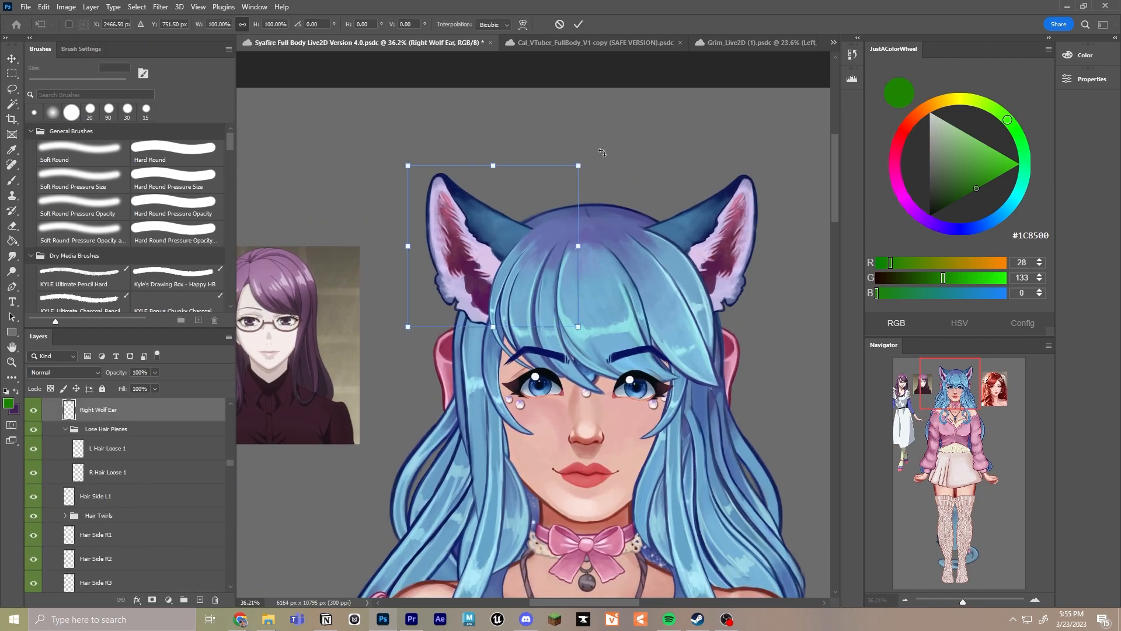
drag(602, 143, 452, 125)
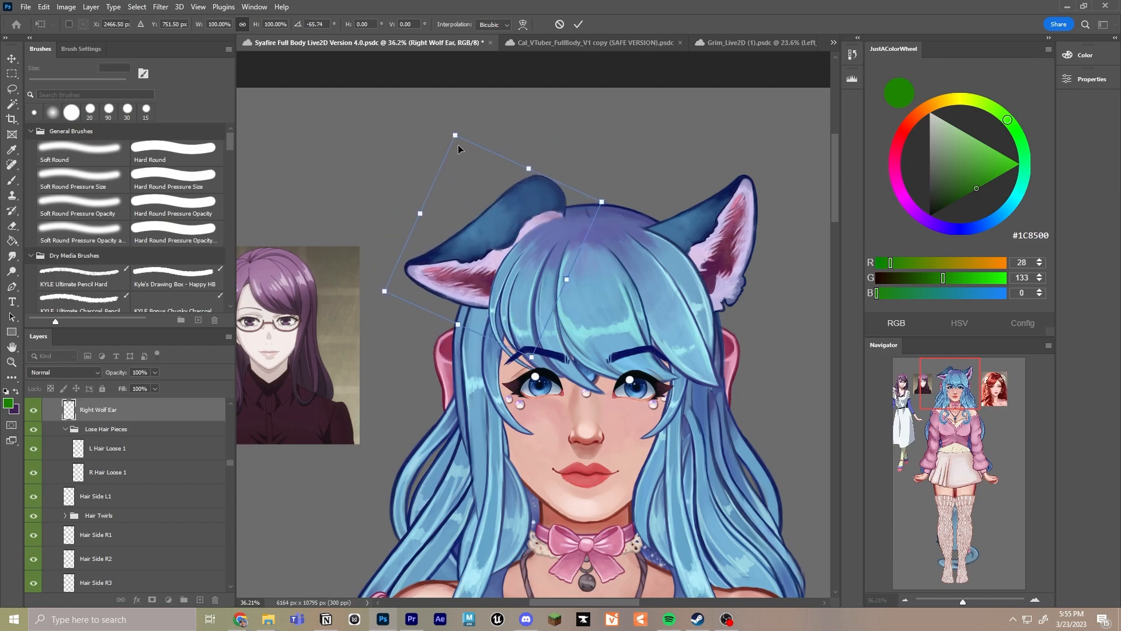
drag(522, 251, 467, 301)
drag(575, 202, 581, 340)
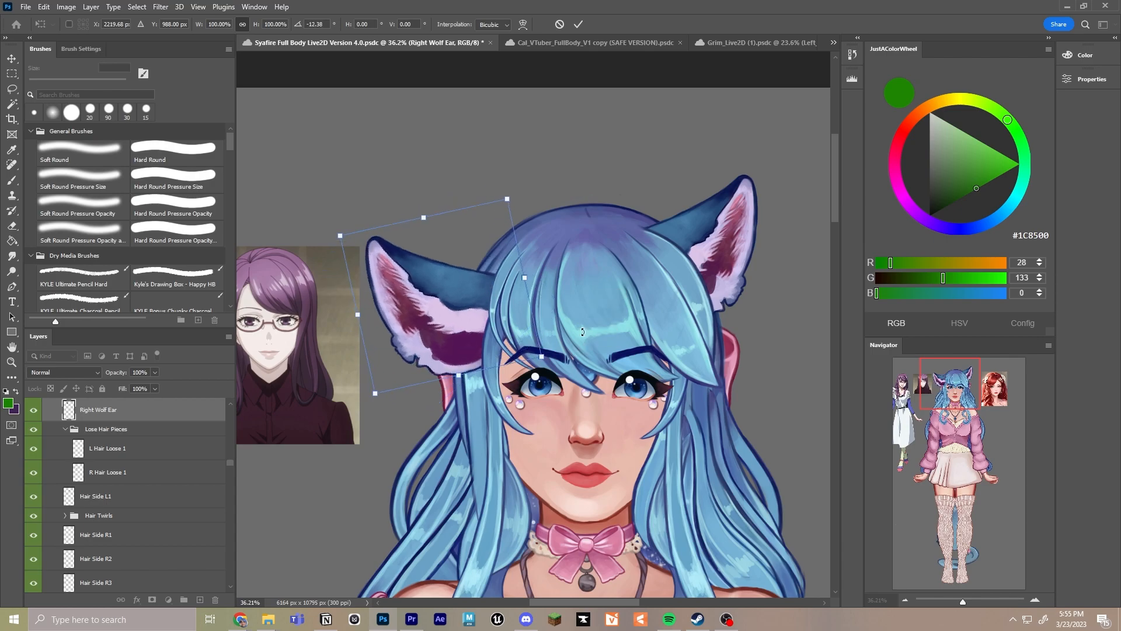
drag(523, 187, 397, 133)
drag(472, 265, 505, 269)
key(Return)
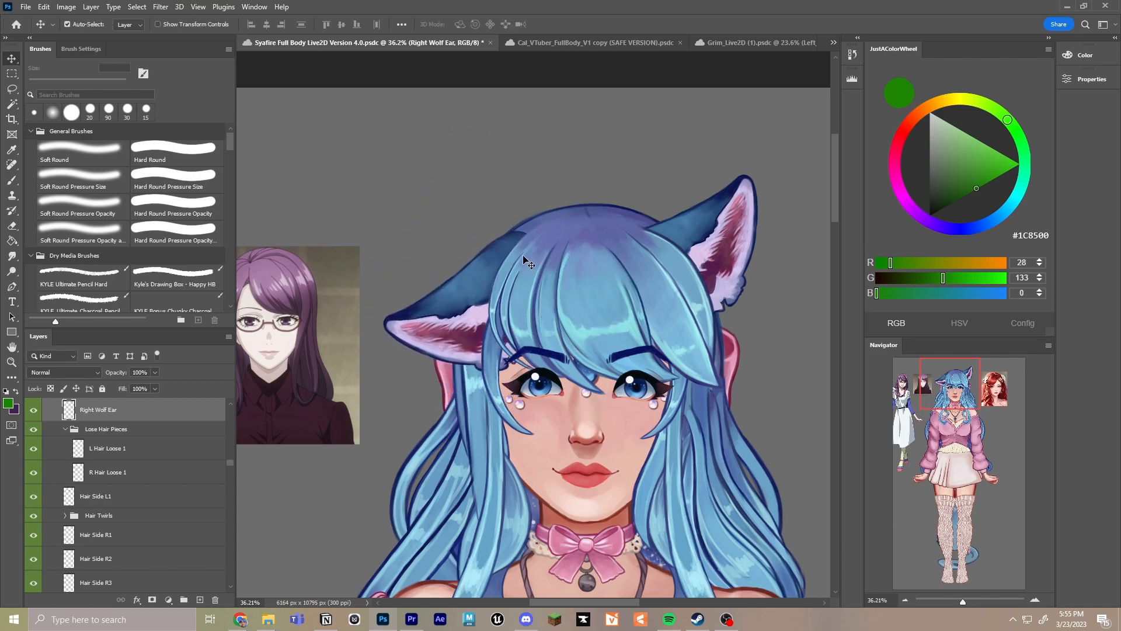
key(ctrl+z)
Select the Bow group that holds the pink bow behind the character's head
drag(555, 368, 560, 286)
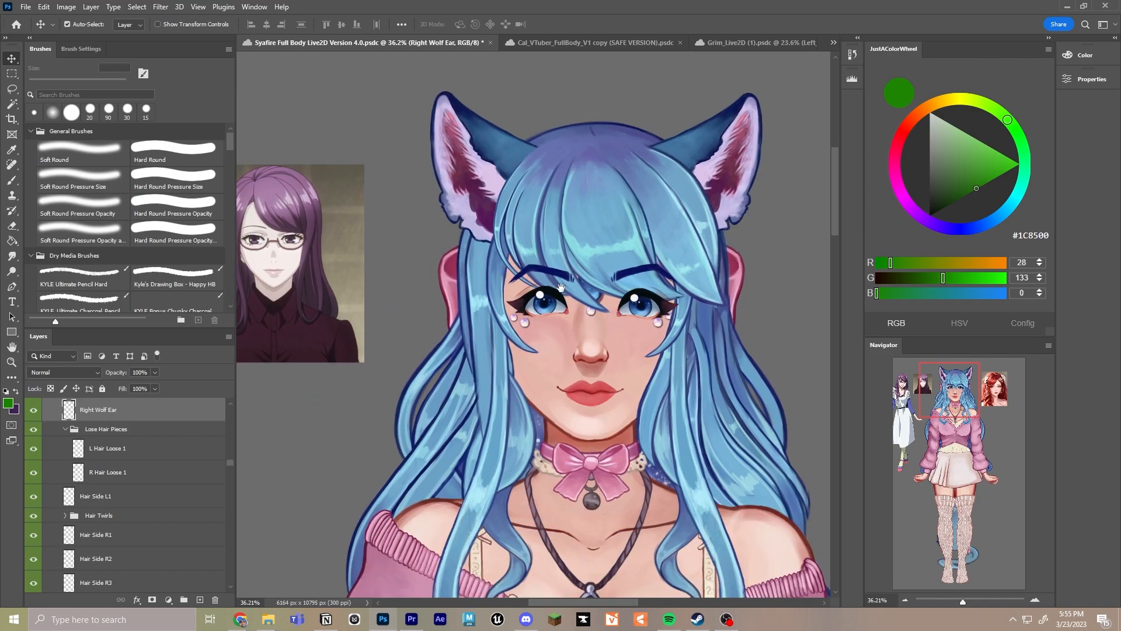
click(464, 299)
click(97, 516)
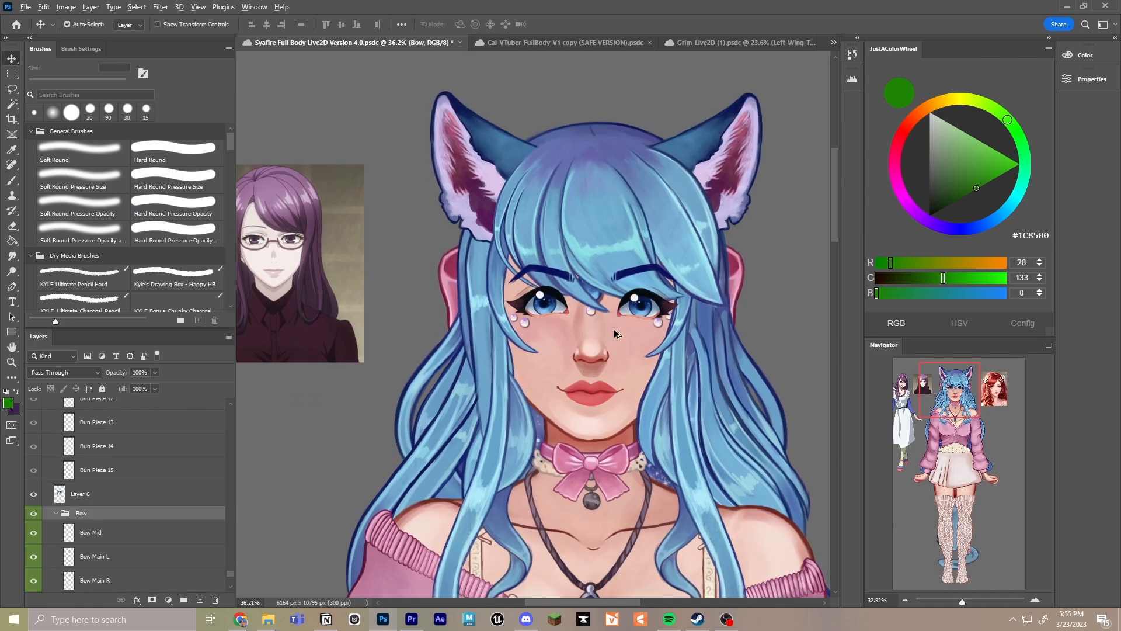
scroll(618, 335, down, 3)
drag(702, 388, 629, 326)
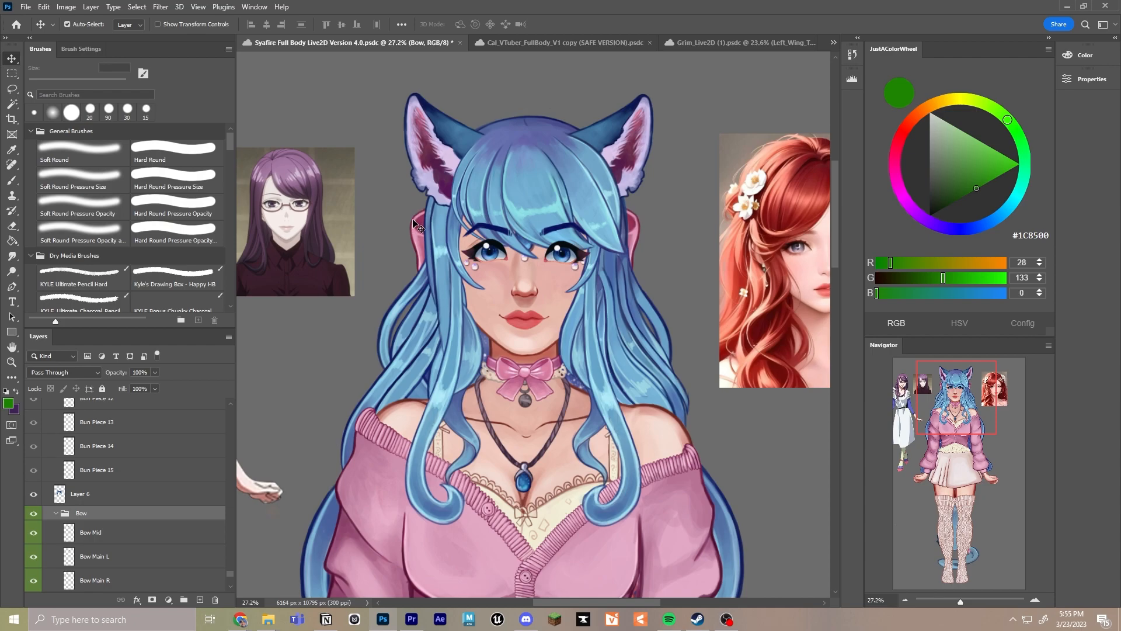
Free-transform the Bow group out from behind the hair into the empty canvas area above the purple-haired reference images
scroll(448, 279, down, 1)
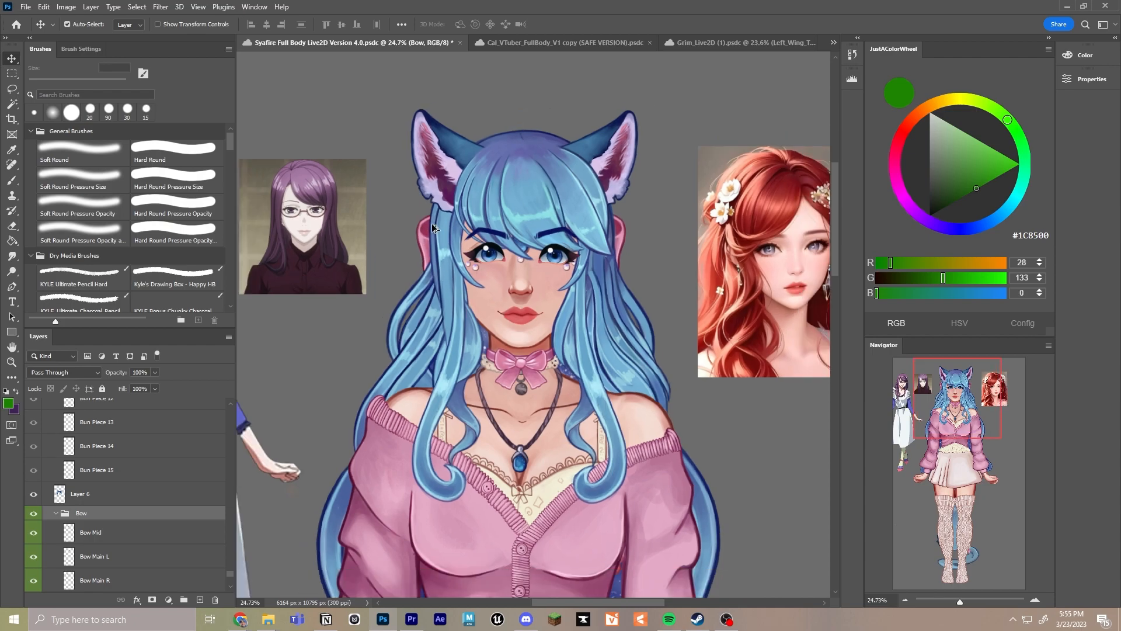
key(ctrl+t)
drag(506, 238, 356, 212)
drag(389, 250, 488, 164)
key(Return)
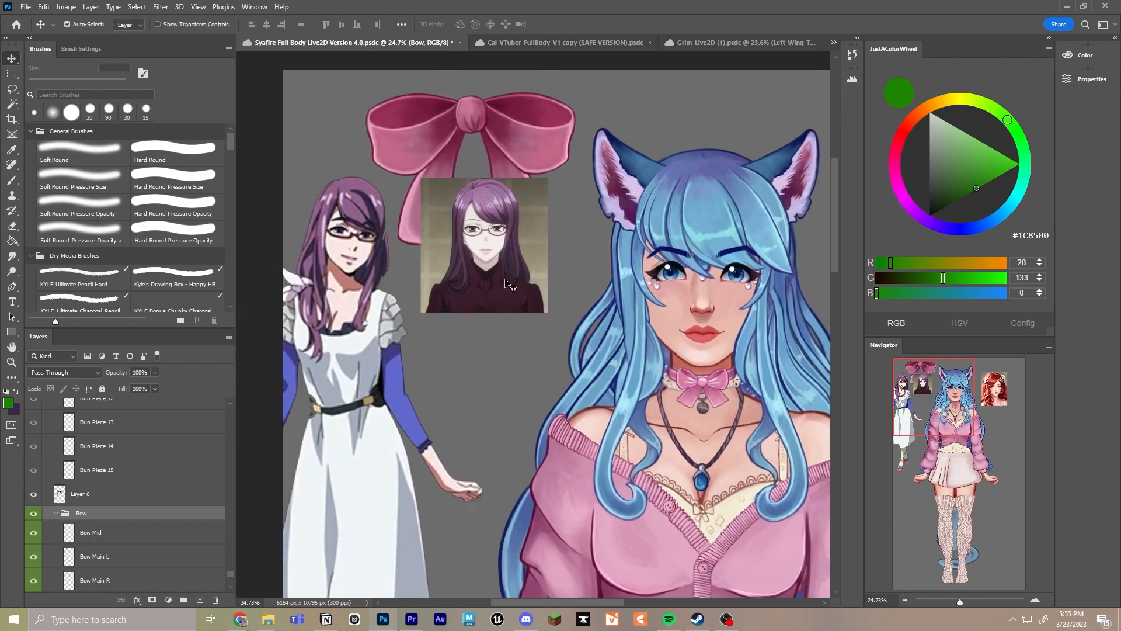
Move the reference portrait clear of the bow and free-transform the Bow Lower L tail into an inward-rotated pose
drag(505, 286, 426, 381)
mouse_move(533, 211)
mouse_down()
mouse_move(523, 261)
mouse_move(485, 140)
mouse_move(528, 232)
mouse_move(515, 207)
mouse_up()
key(ctrl+z)
key(ctrl+t)
drag(590, 151, 565, 109)
drag(523, 175, 558, 222)
drag(514, 206, 477, 204)
drag(565, 135, 575, 164)
mouse_move(477, 188)
mouse_down()
mouse_move(470, 196)
mouse_move(488, 196)
mouse_up()
key(Return)
Try rotating the Bow Lower R tail by 16°, cancel it, and undo the bow and reference portrait moves
click(438, 178)
key(ctrl+t)
drag(514, 105, 533, 129)
drag(447, 180, 425, 160)
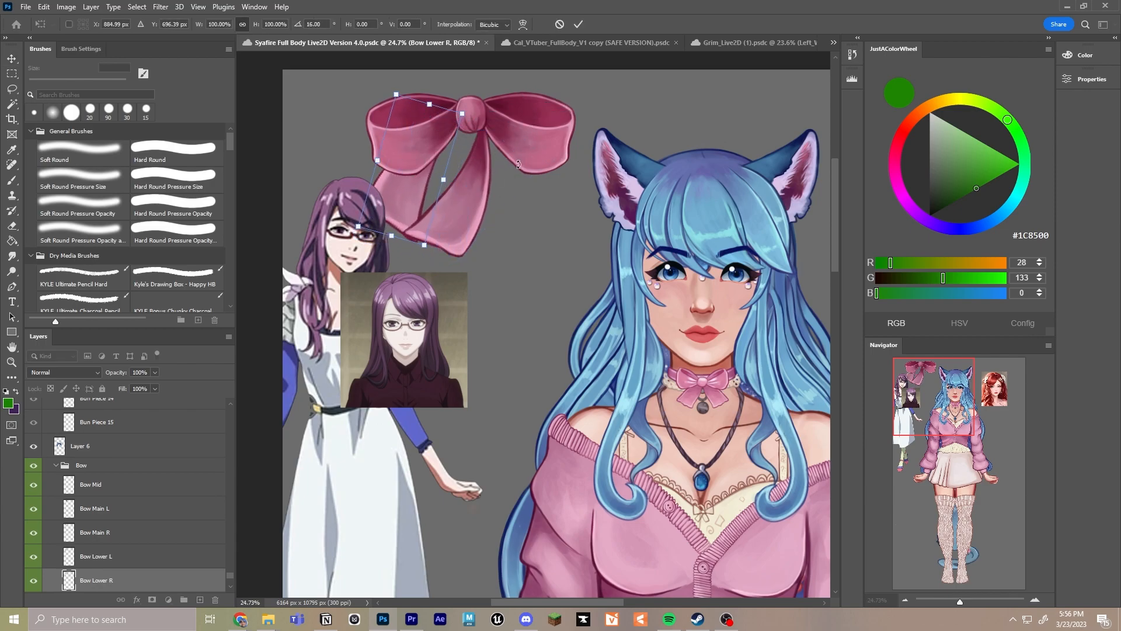
key(Escape)
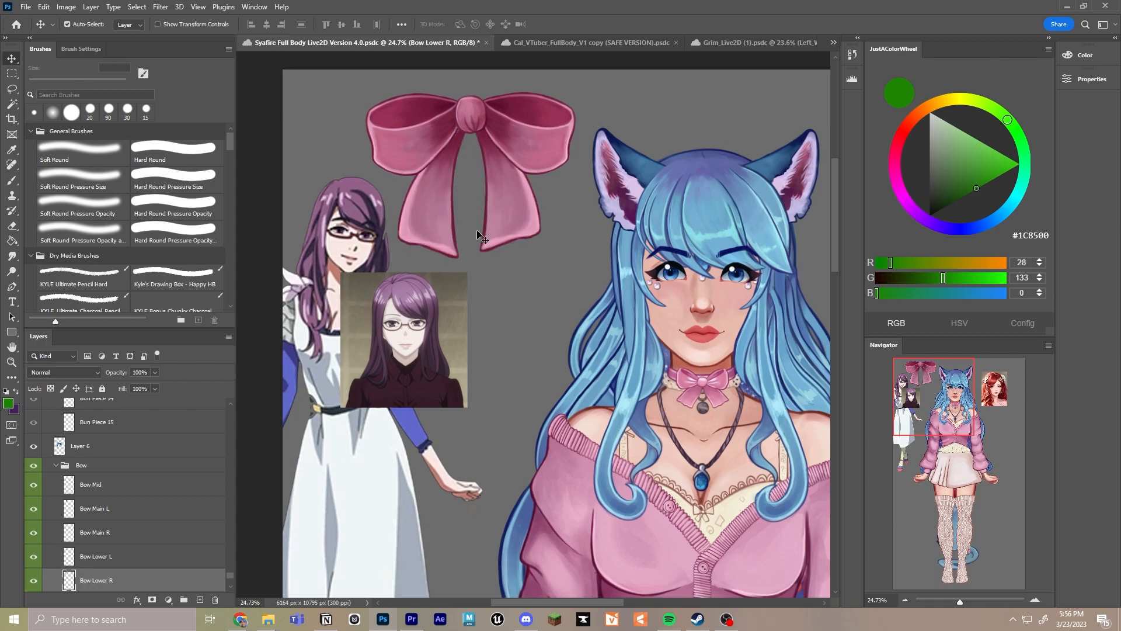
key(ctrl+z)
key(ctrl+z)
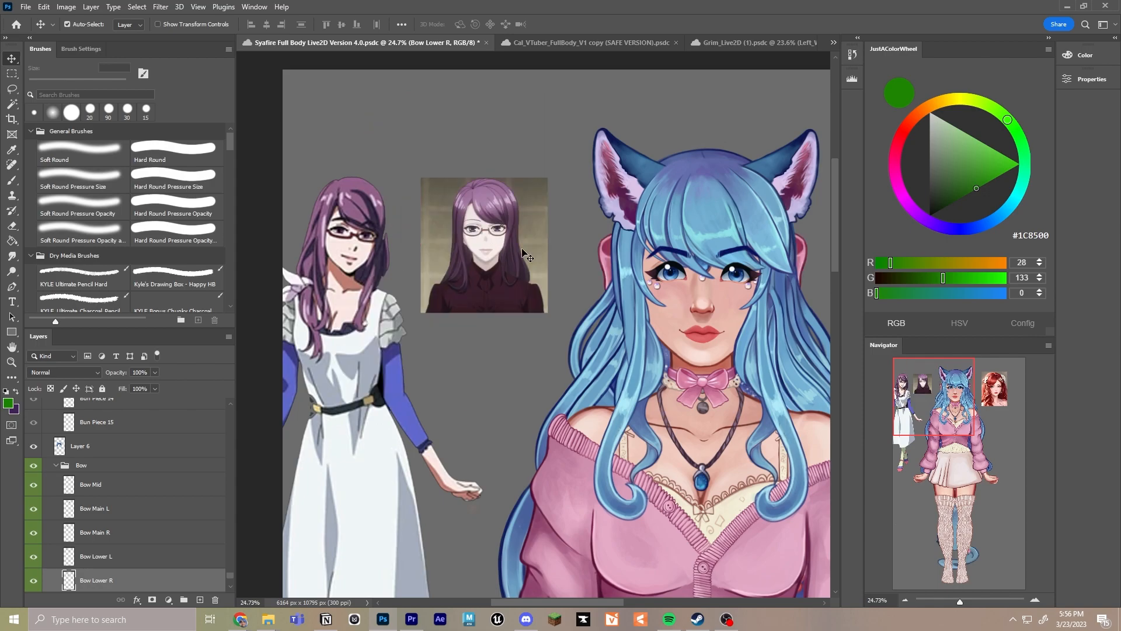
Free-transform the R Hair Loose 1 strand, swinging it outward from the face by about 30.38°
scroll(511, 250, down, 4)
drag(680, 364, 528, 274)
scroll(491, 233, up, 6)
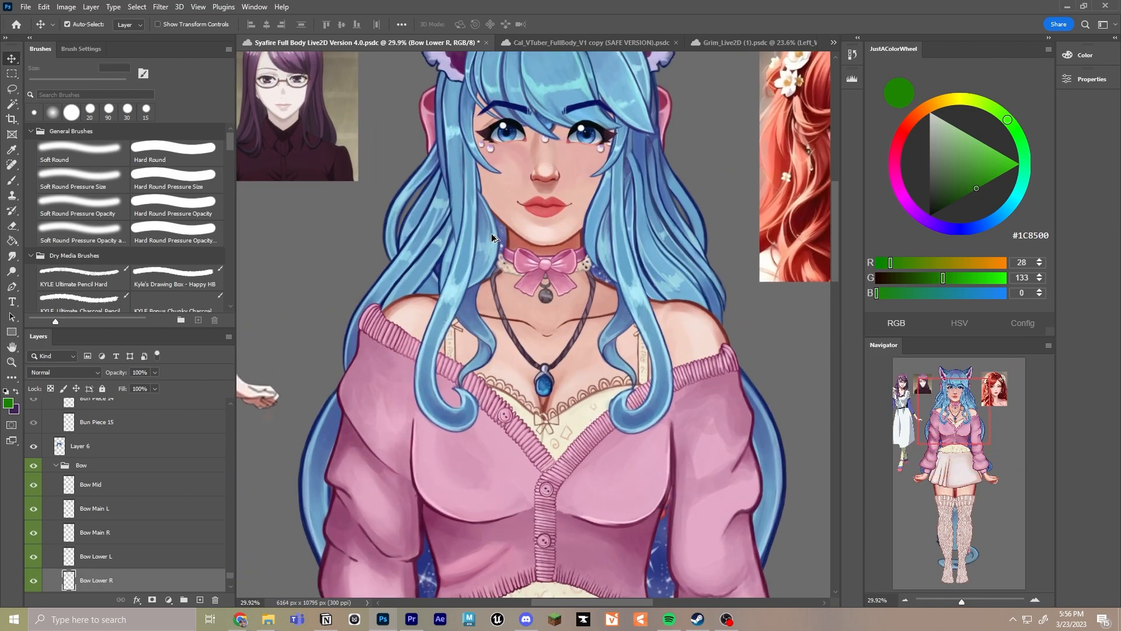
drag(507, 189, 508, 240)
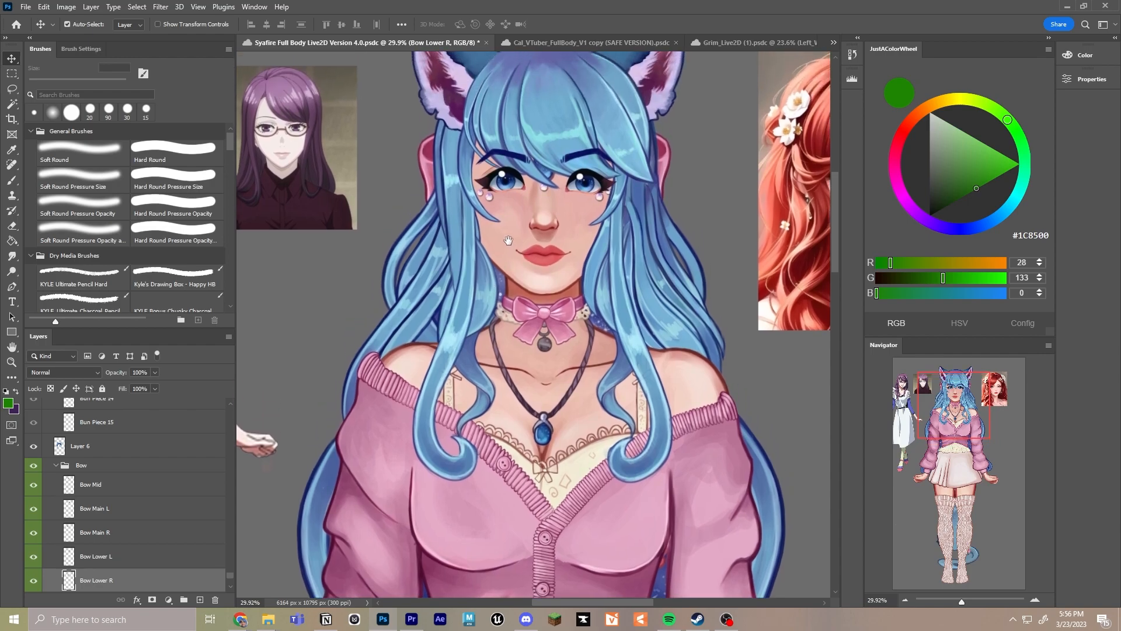
click(482, 261)
key(ctrl+t)
drag(569, 200, 512, 142)
drag(451, 272, 517, 241)
key(ctrl+z)
drag(502, 287, 411, 218)
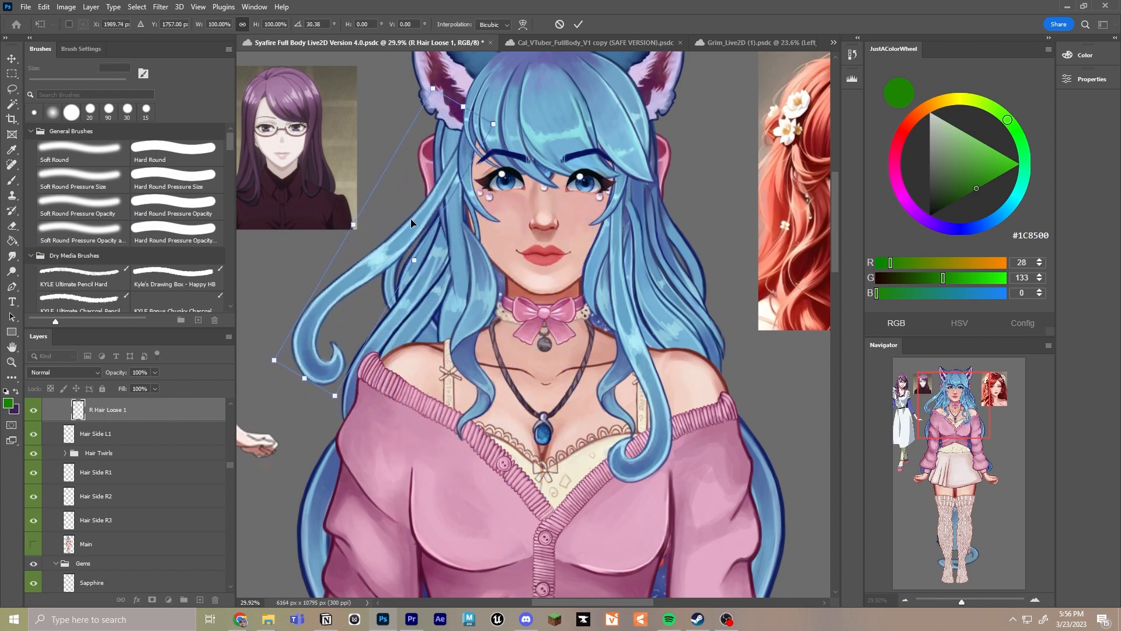
key(Return)
Drag the Sapphire Necklace Gem away from its cord and undo the move
scroll(544, 322, up, 2)
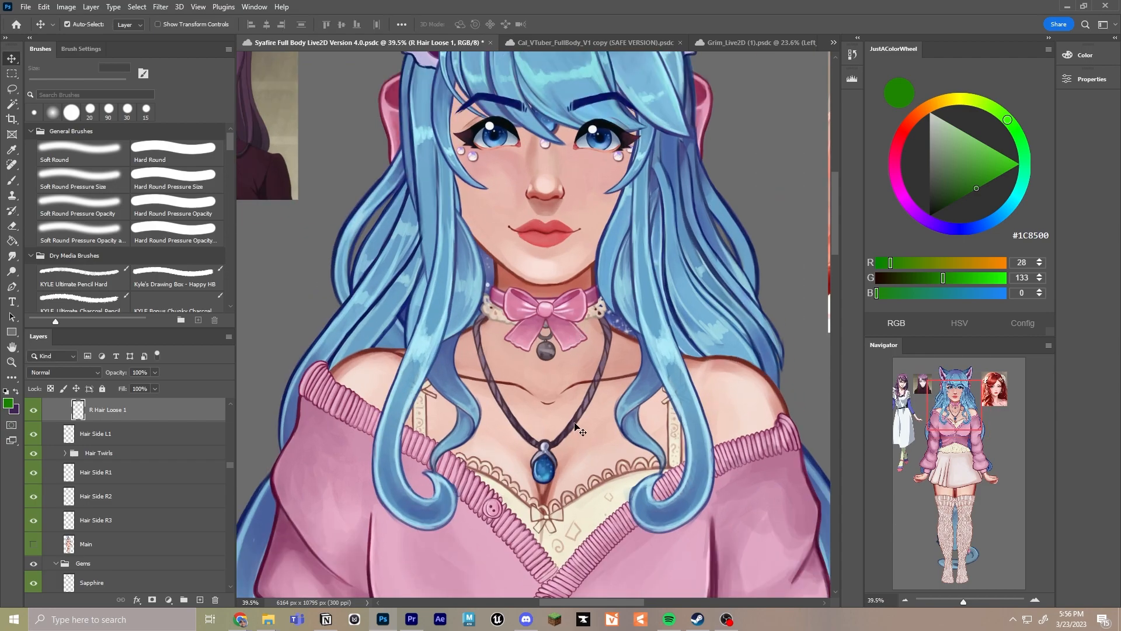
scroll(575, 426, up, 3)
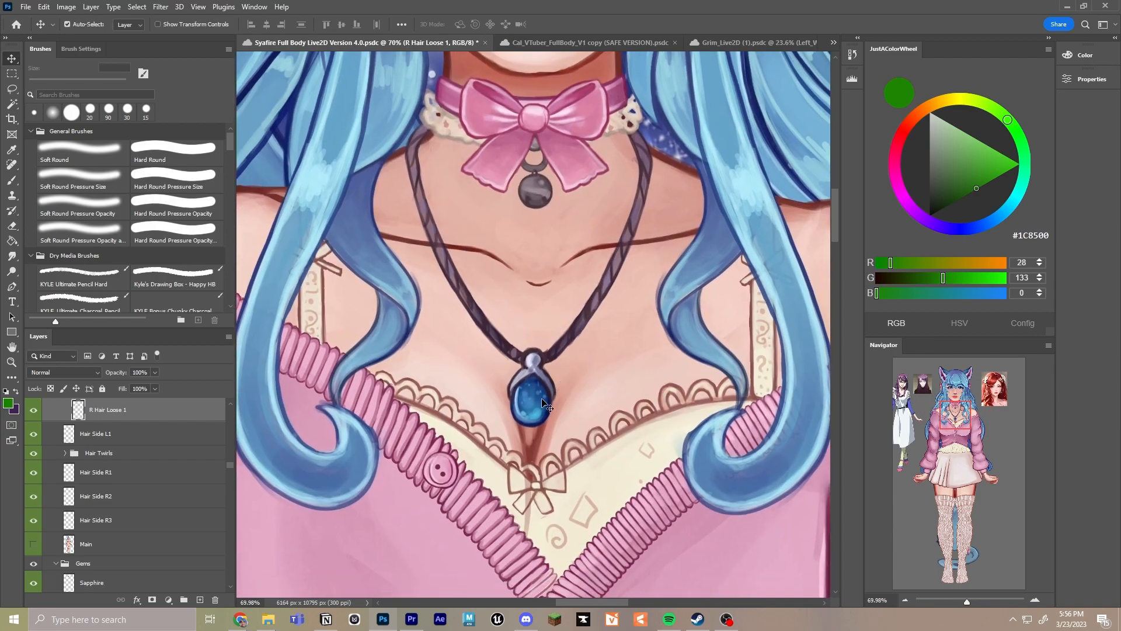
drag(547, 404, 629, 409)
key(ctrl+z)
scroll(554, 379, down, 8)
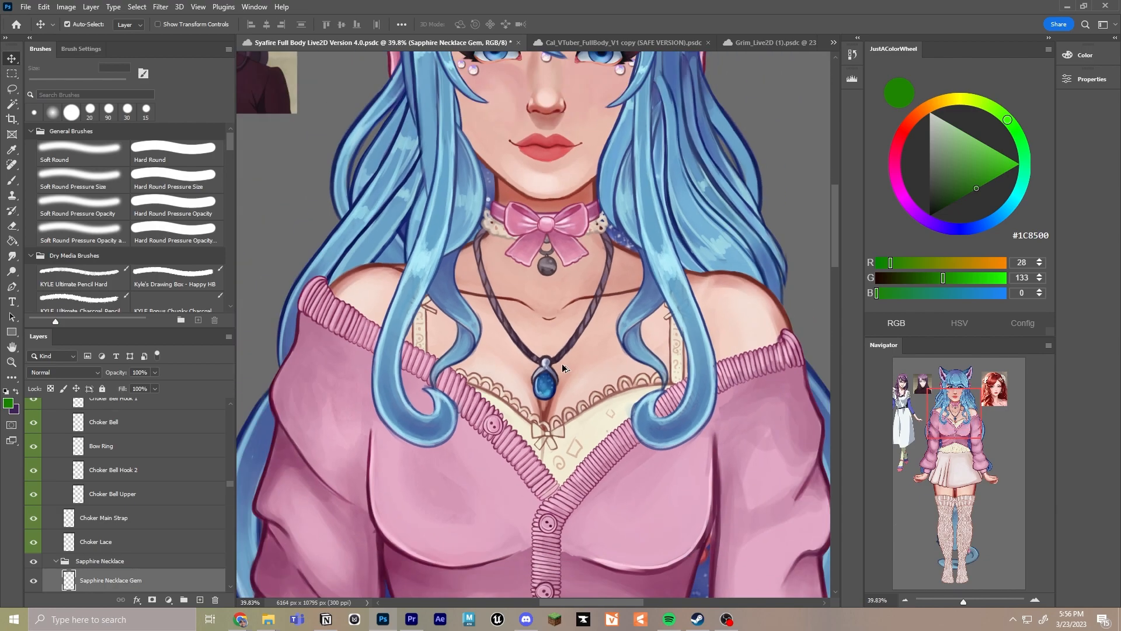
Pull the pink sweater's front pieces away from the body and undo the moves
scroll(499, 289, up, 4)
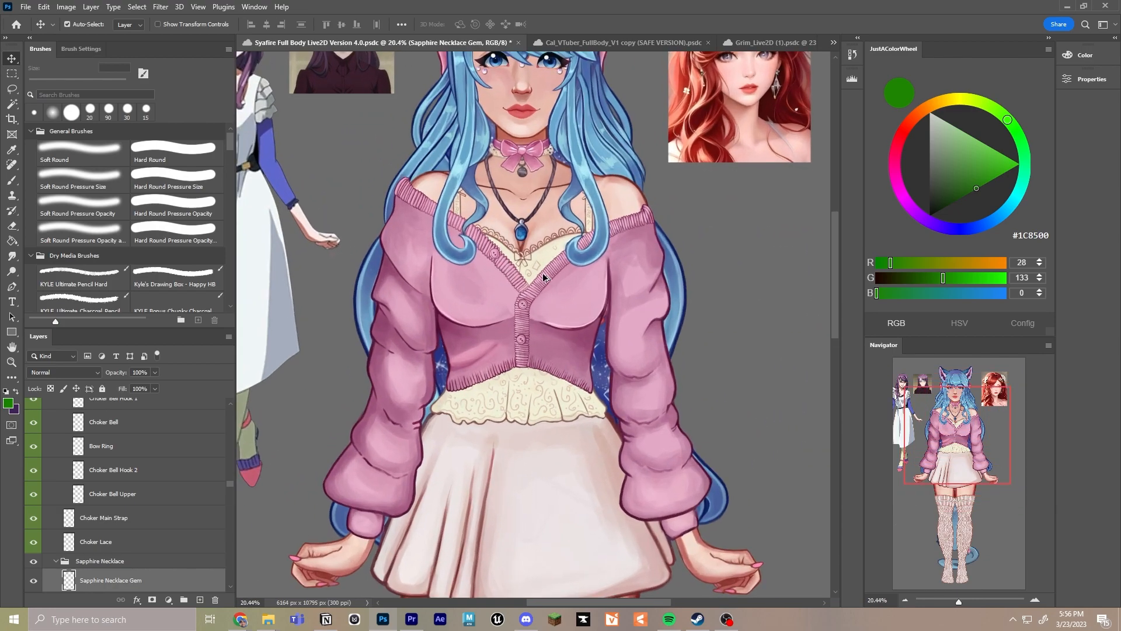
drag(578, 306, 496, 347)
drag(552, 275, 537, 306)
key(ctrl+z)
key(ctrl+z)
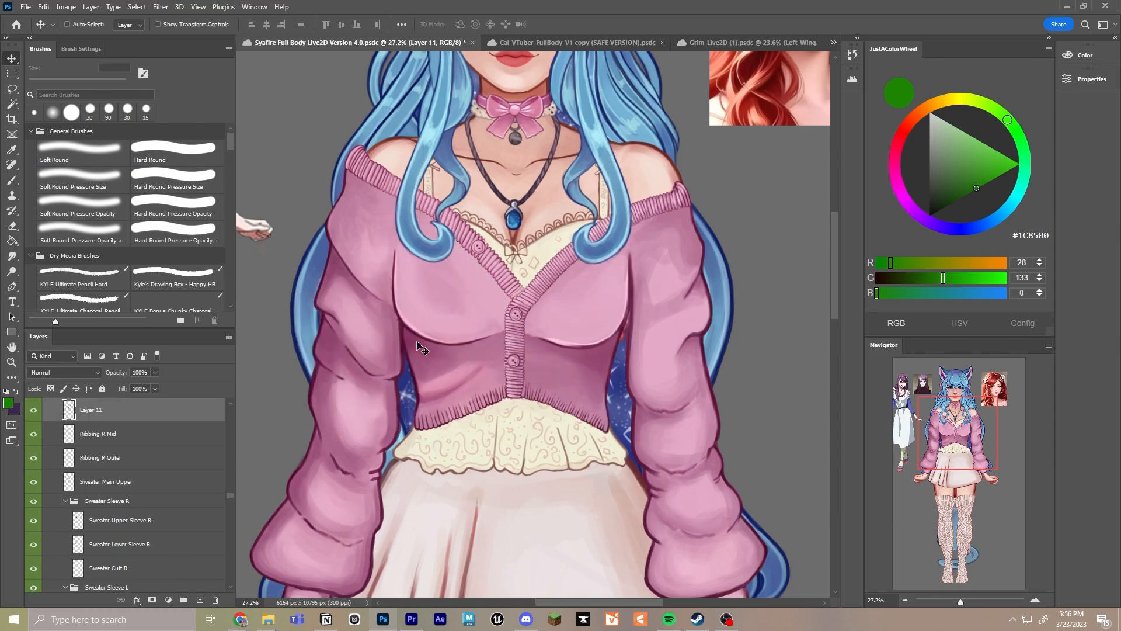
key(ctrl+z)
Examine the cream lace top and bare arms with the Sweater group hidden, and show the sweater again
scroll(53, 460, up, 3)
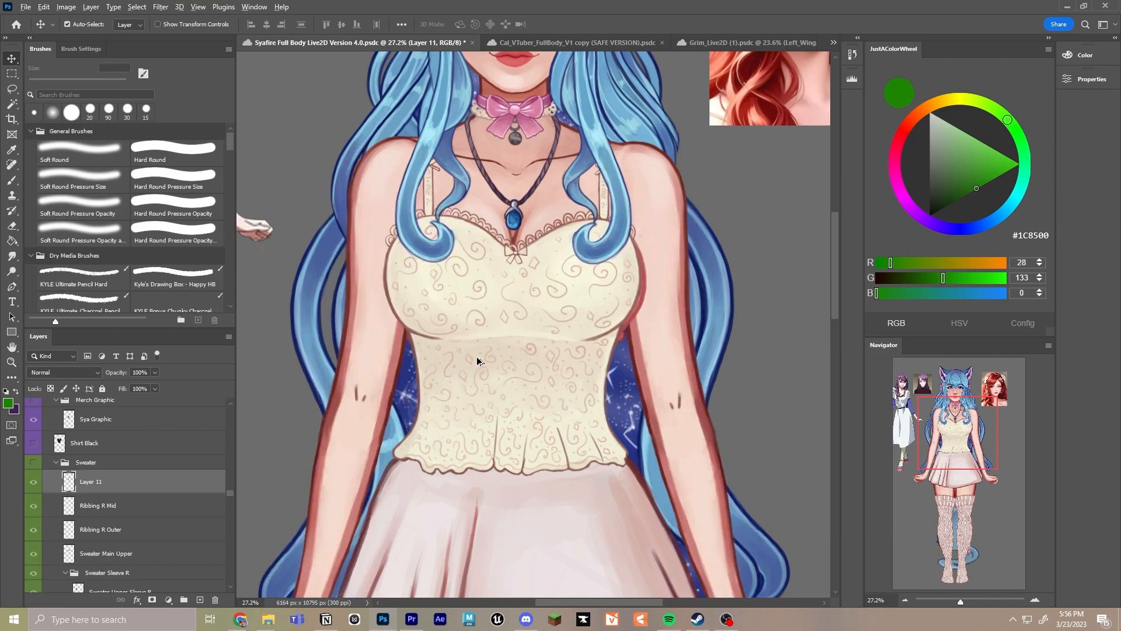
scroll(475, 363, down, 3)
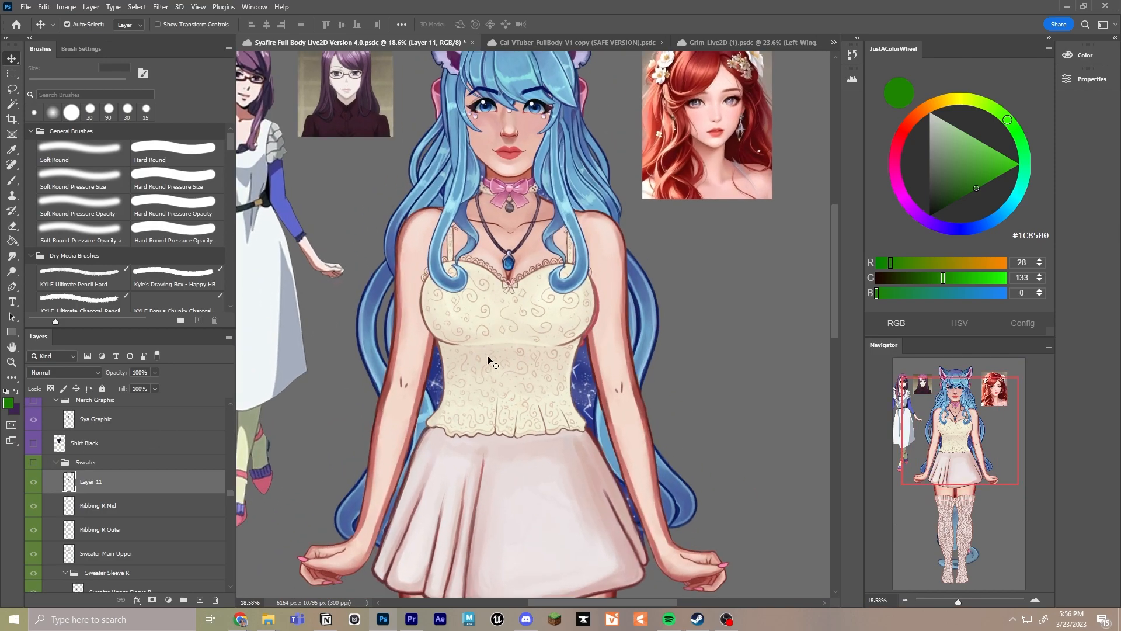
scroll(537, 343, up, 2)
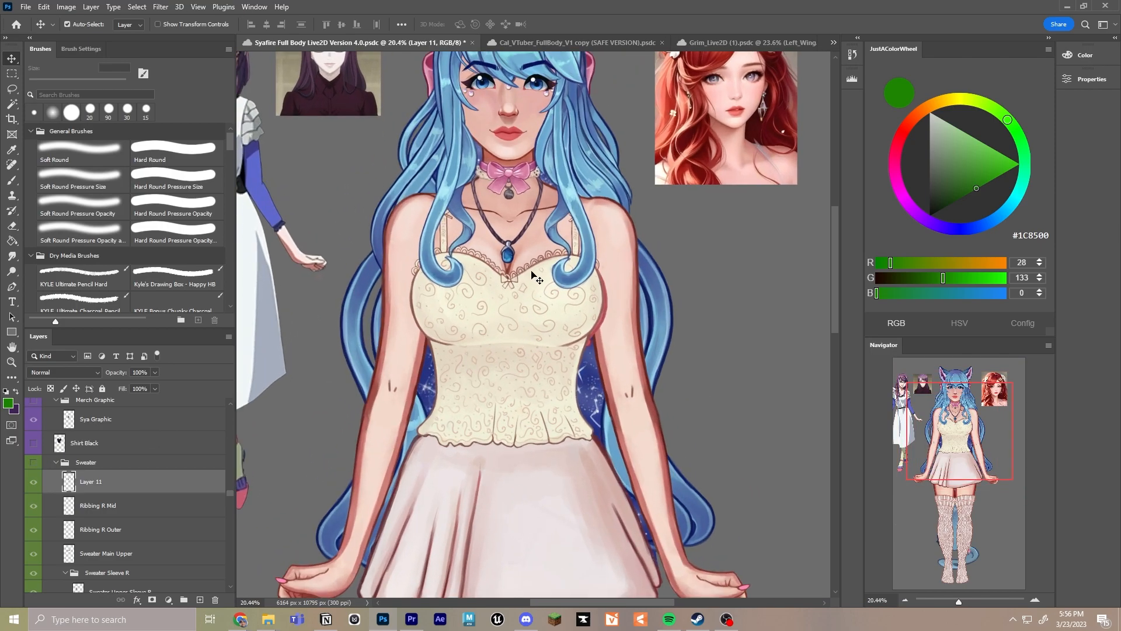
drag(529, 248, 532, 317)
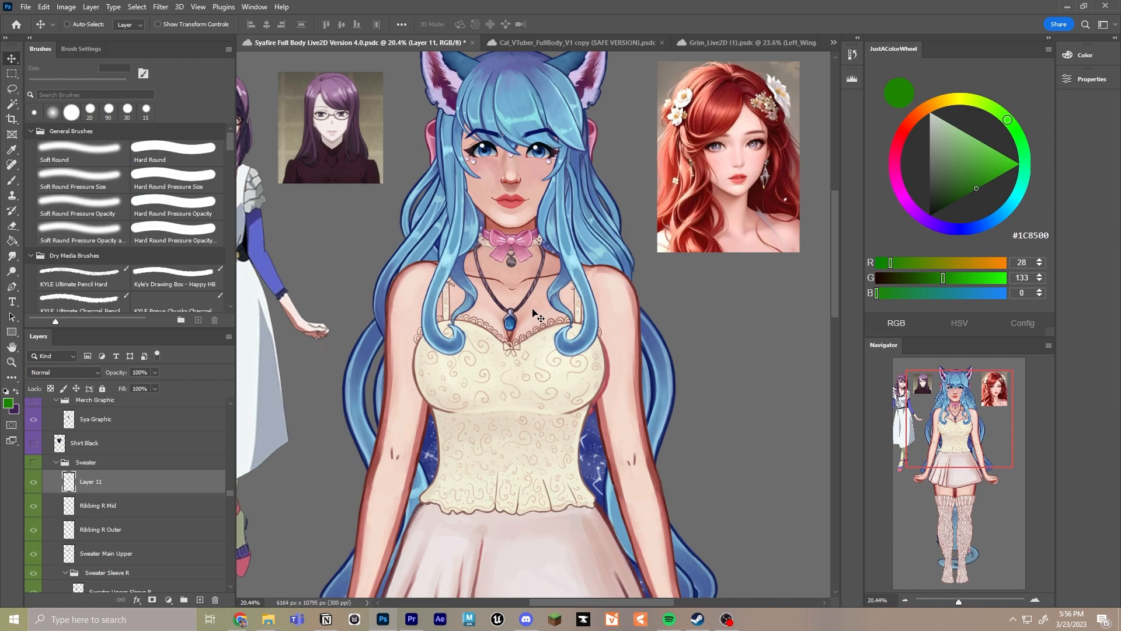
key(ctrl+z)
scroll(535, 286, down, 1)
scroll(529, 298, up, 3)
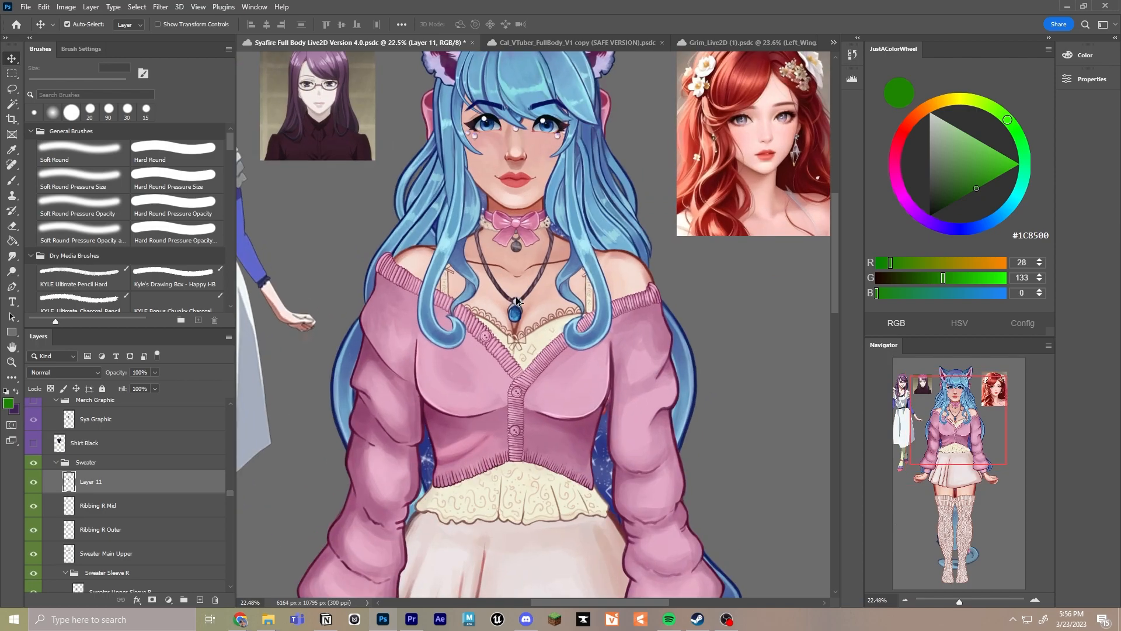
Drag the forehead Sapphire gem out from under the bangs and undo the moves
drag(562, 192, 561, 286)
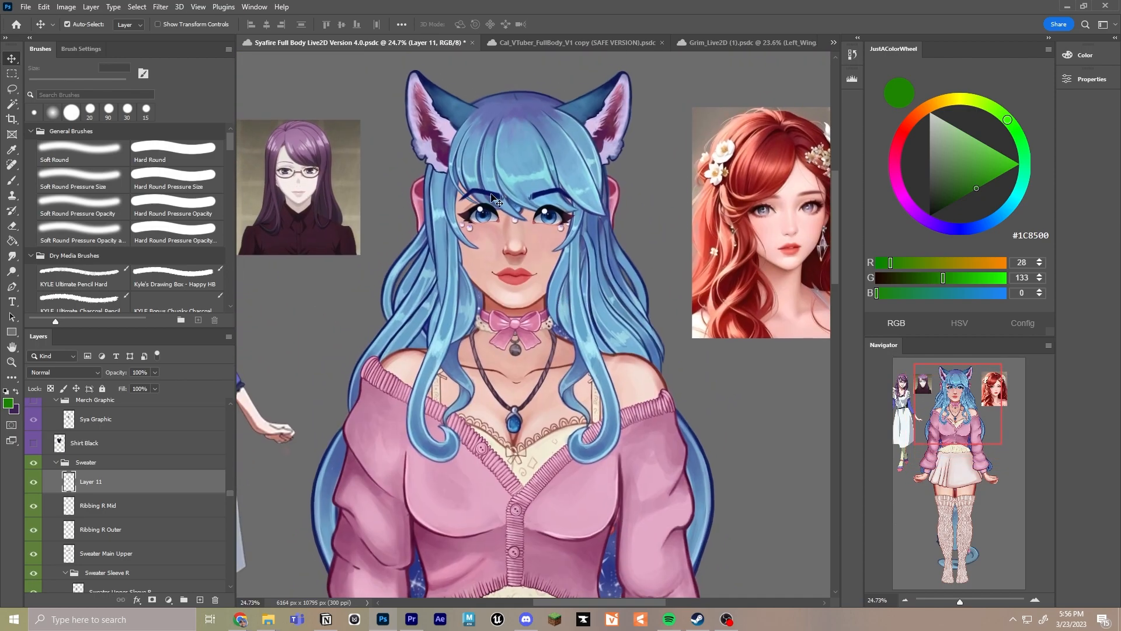
scroll(506, 213, up, 3)
drag(551, 193, 480, 313)
key(ctrl+z)
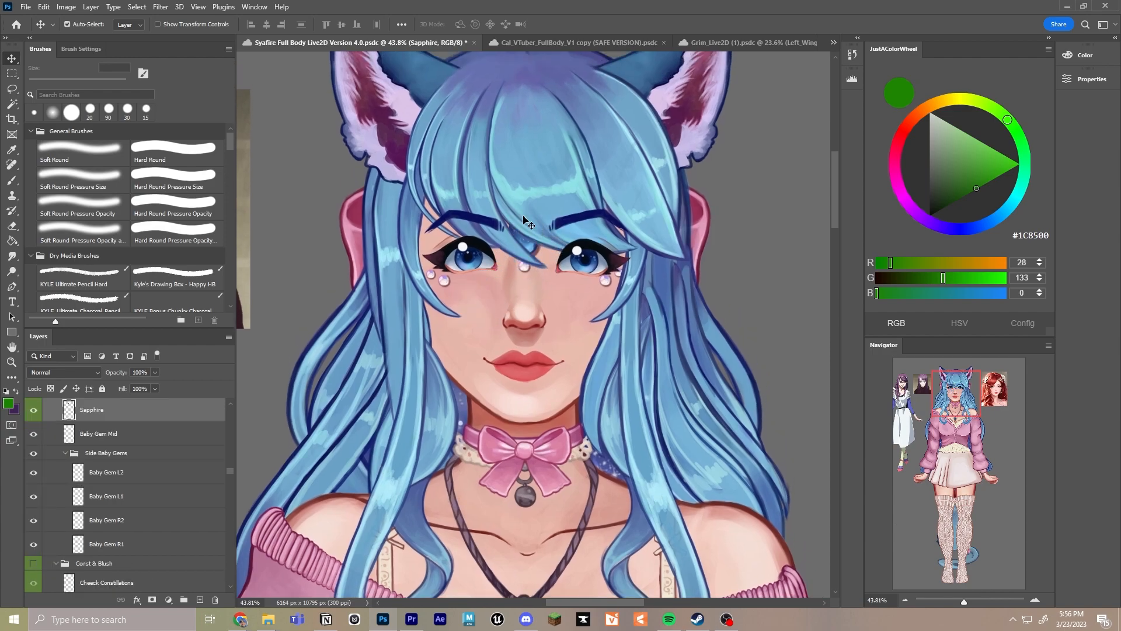
drag(522, 257, 453, 311)
key(ctrl+z)
Try rotating the Hair Bang 5 layer away from the forehead with Free Transform, and cancel the transform
click(538, 195)
key(ctrl+t)
drag(743, 183, 714, 157)
mouse_move(558, 147)
mouse_down()
mouse_move(608, 149)
mouse_move(566, 140)
mouse_up()
drag(687, 145, 684, 129)
drag(588, 149, 580, 147)
key(Escape)
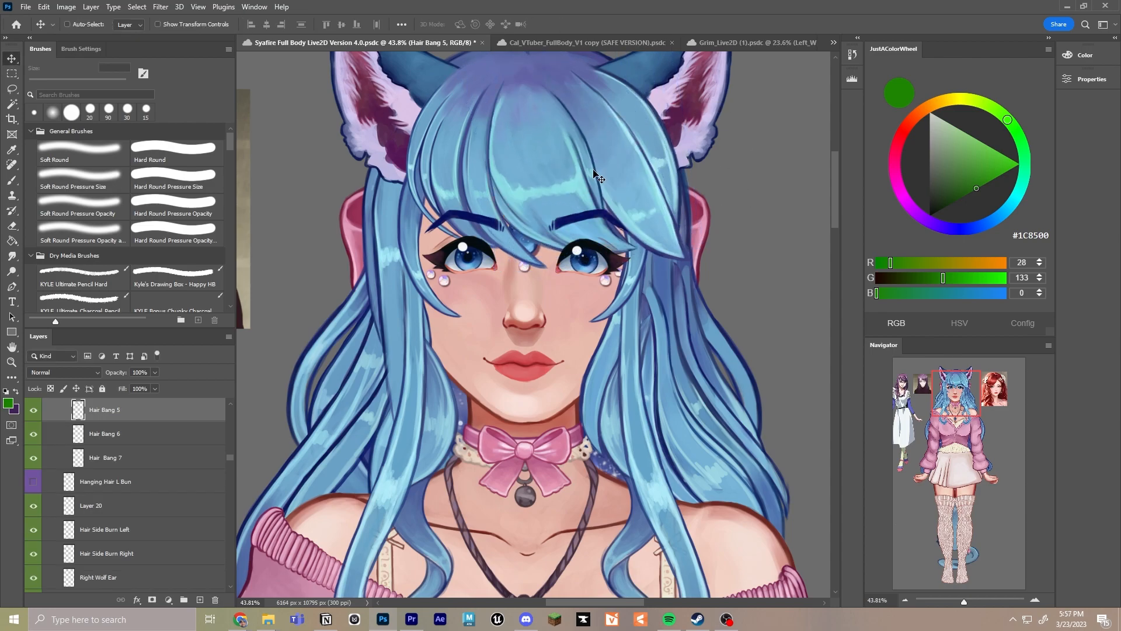
Drag the EyeLid R layer a short distance over the eye to demonstrate its separation
scroll(541, 256, up, 3)
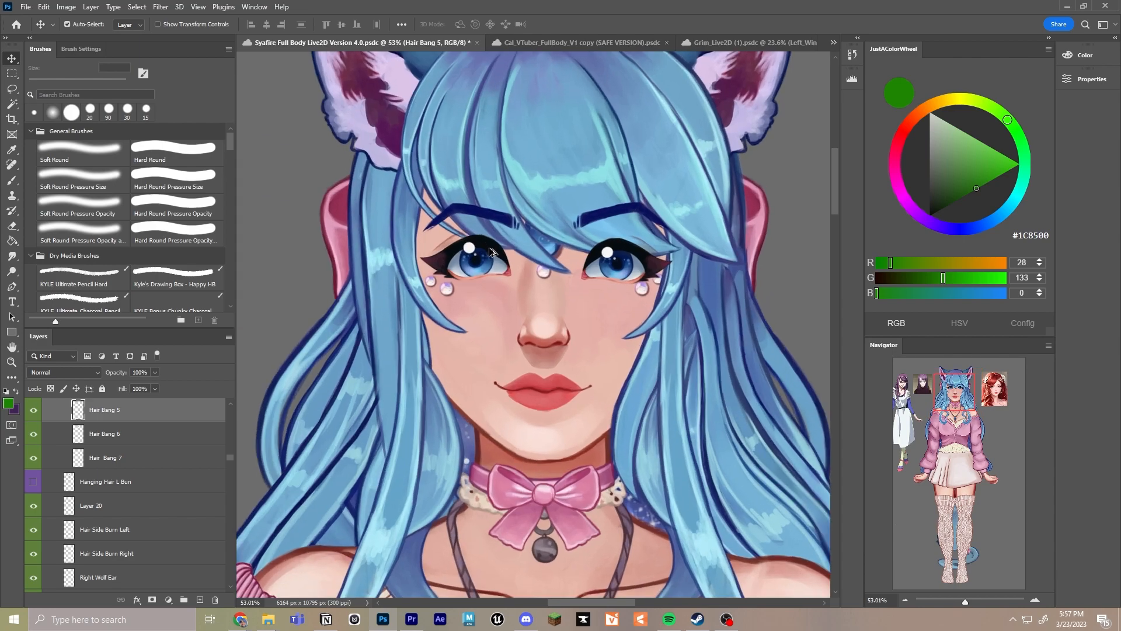
scroll(538, 257, down, 3)
scroll(569, 266, up, 3)
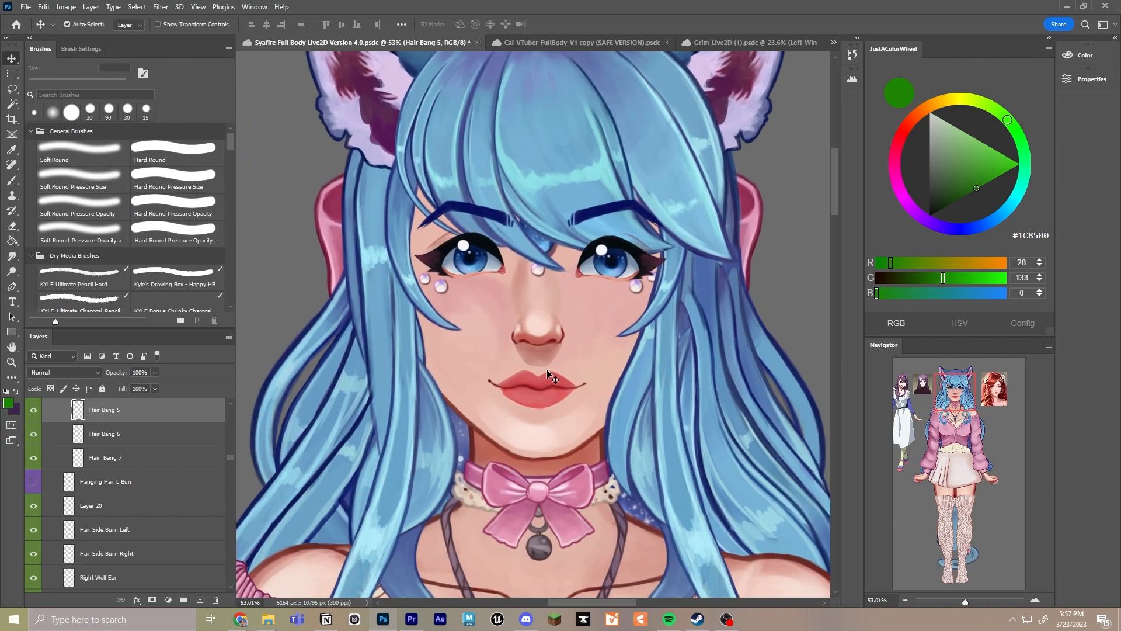
click(453, 246)
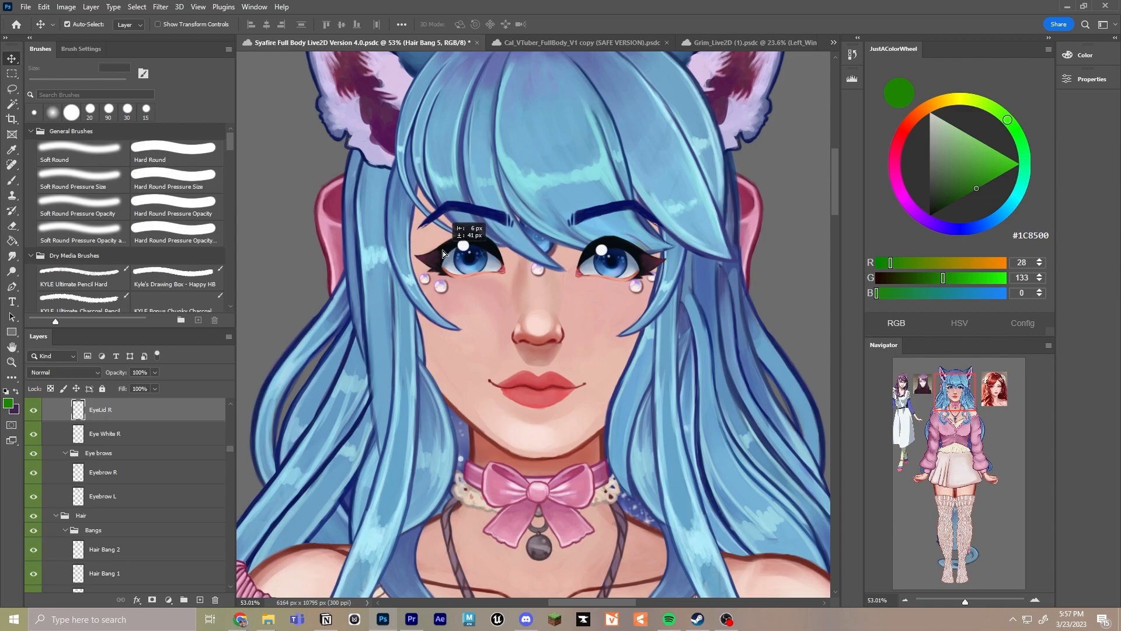
scroll(593, 256, down, 4)
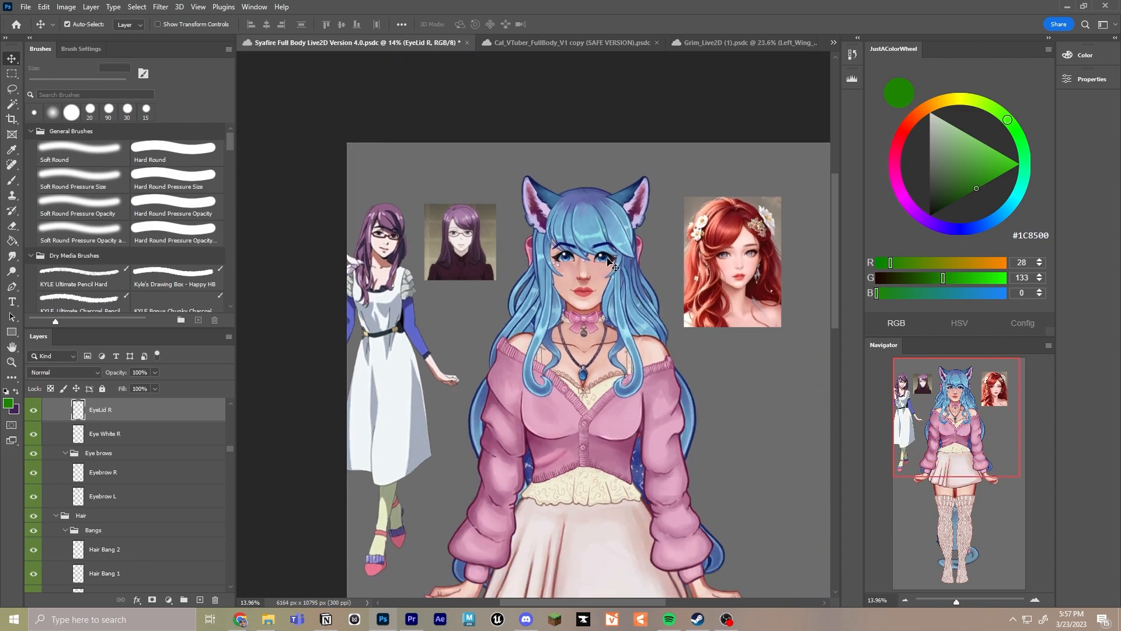
drag(719, 353, 675, 231)
scroll(613, 279, up, 1)
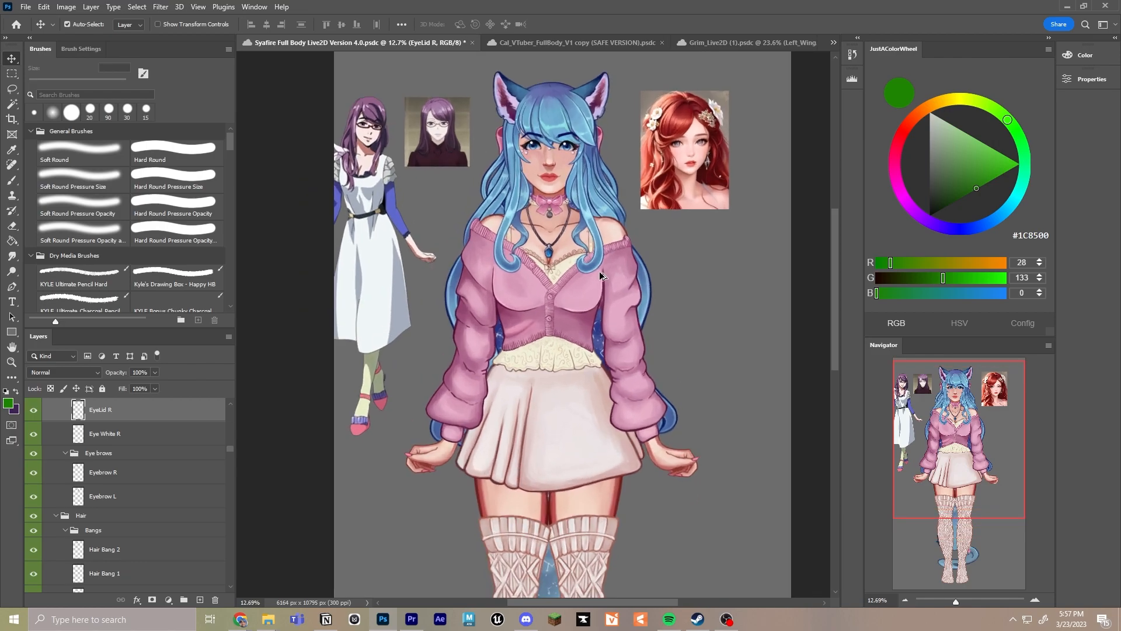
scroll(559, 245, up, 2)
drag(596, 165, 601, 324)
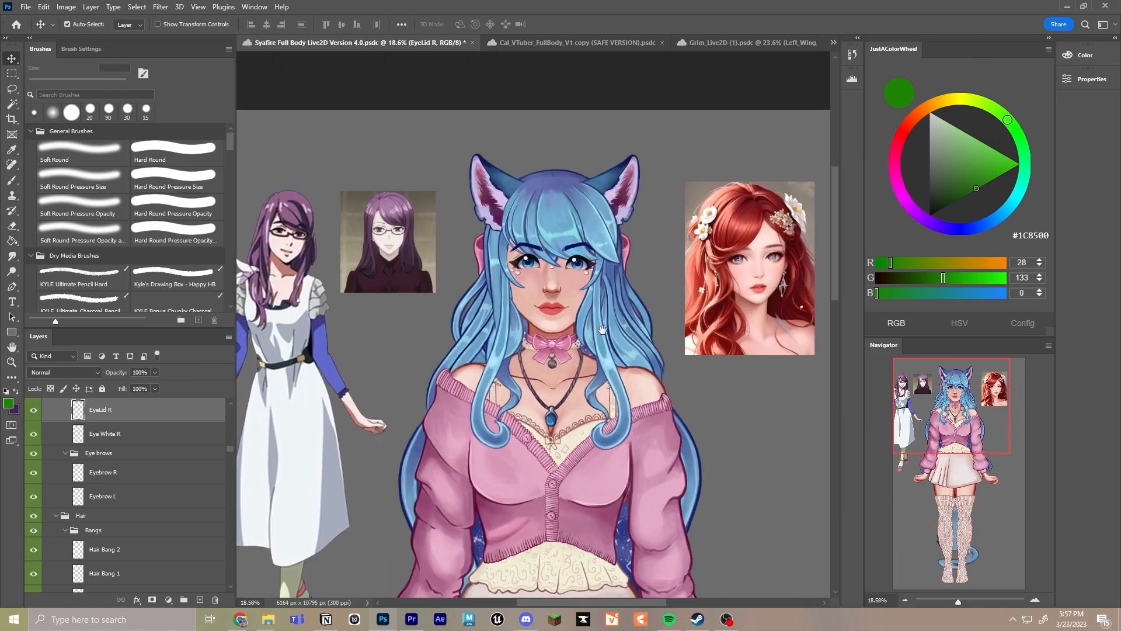
In the Cal_VTuber_FullBody_V1 copy document, drag the R Long Hair Behind 4 strand, waist bow pieces, bodice panels and buttons apart
key(ctrl+Tab)
drag(440, 401, 347, 337)
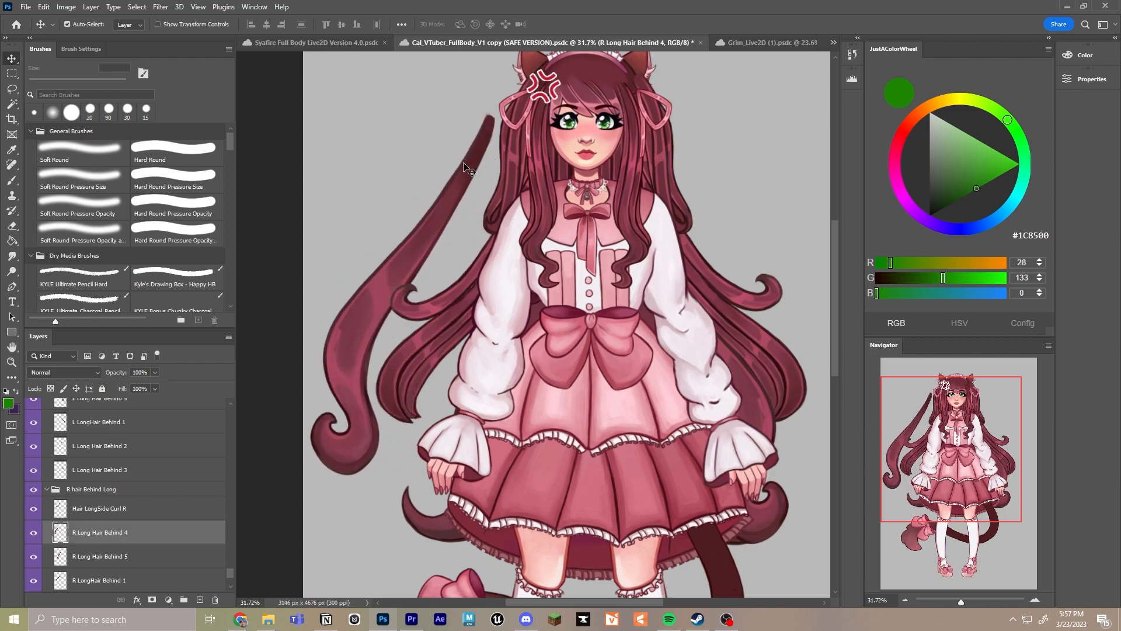
drag(528, 185, 595, 383)
drag(582, 325, 480, 319)
drag(587, 319, 518, 381)
drag(614, 356, 677, 416)
drag(563, 288, 596, 342)
mouse_move(589, 293)
mouse_down()
mouse_move(553, 290)
mouse_move(573, 289)
mouse_up()
drag(592, 253, 552, 251)
drag(600, 213, 538, 204)
Undo all the moves of the long hair strand, bow pieces, bodice panels and buttons
key(ctrl+z)
key(ctrl+z)
key(ctrl+z)
key(ctrl+z)
key(ctrl+z)
key(ctrl+z)
key(ctrl+z)
key(ctrl+z)
key(ctrl+z)
key(ctrl+z)
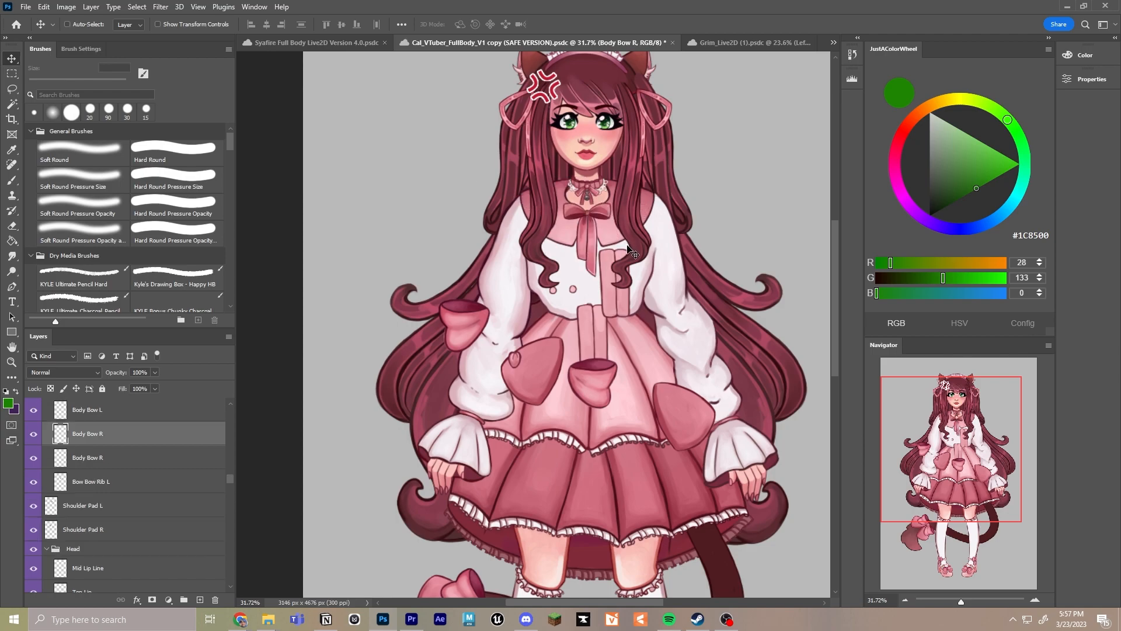
scroll(648, 239, up, 8)
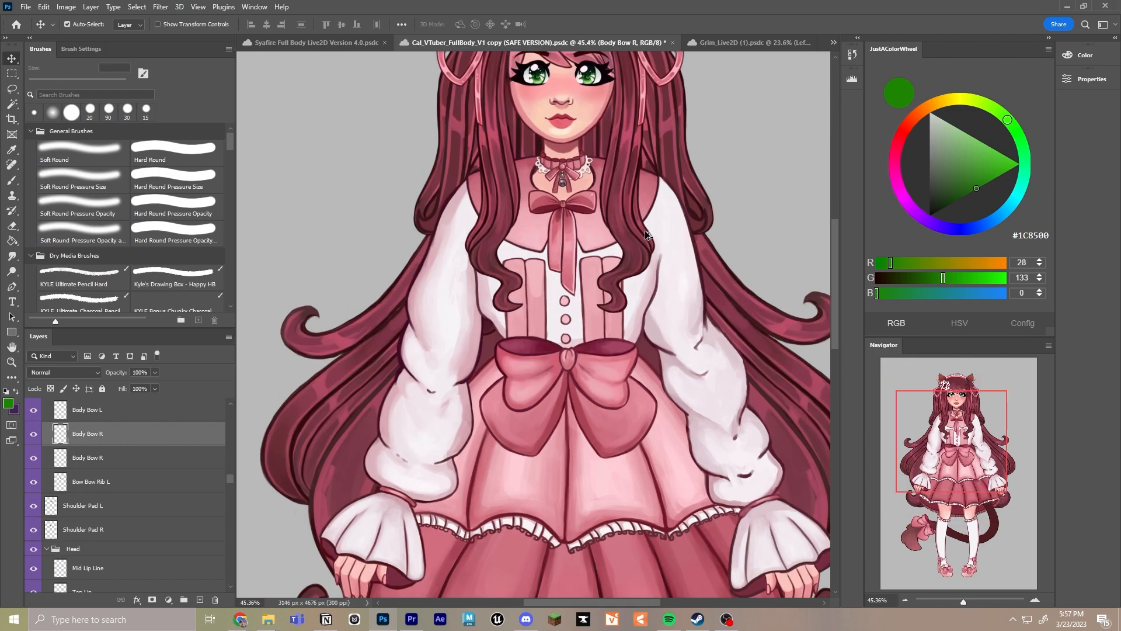
key(ctrl+z)
Drag the Blush Toggle layer off the character's face and undo the move
scroll(528, 207, up, 4)
mouse_move(495, 206)
mouse_down()
mouse_move(454, 263)
mouse_move(514, 206)
mouse_move(566, 247)
mouse_move(445, 212)
mouse_move(487, 225)
mouse_move(505, 251)
mouse_move(482, 207)
mouse_up()
scroll(448, 217, down, 4)
drag(581, 328, 339, 304)
key(ctrl+z)
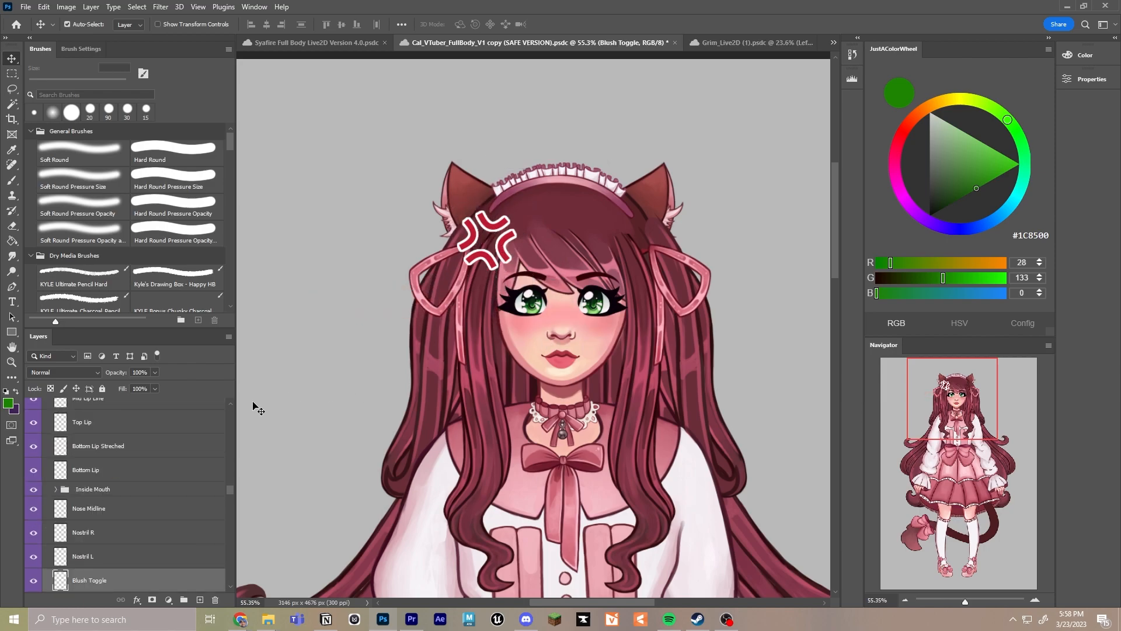
Switch the Blush Toggle layer's visibility off and on twice to compare the face with and without blush
click(33, 581)
click(33, 582)
click(33, 582)
click(33, 581)
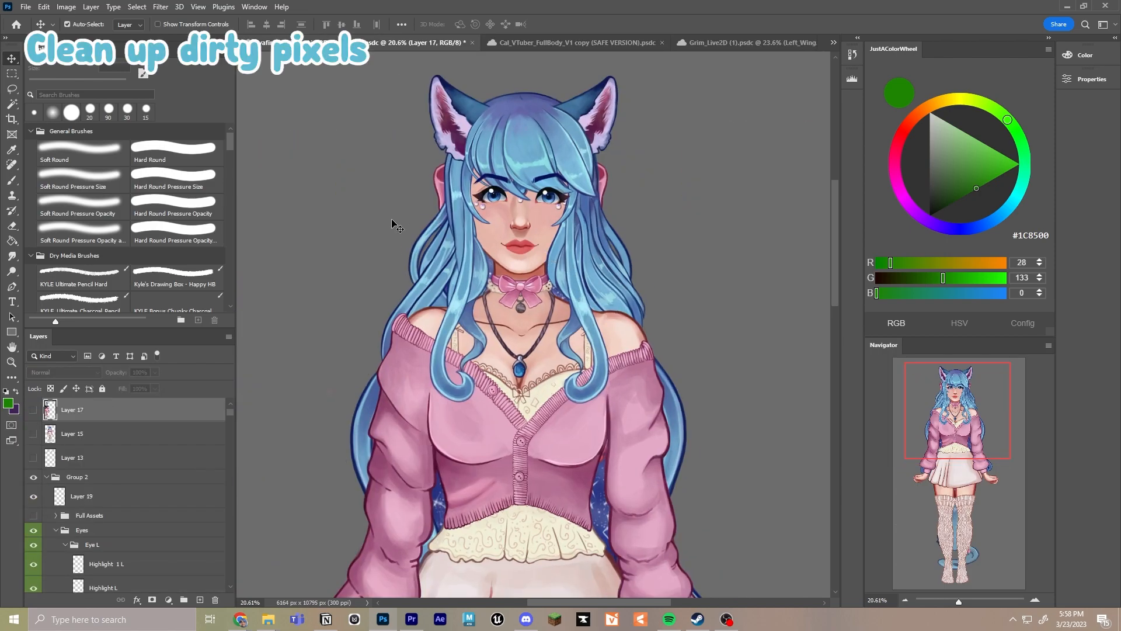
Move the Hair Side LR2 strand onto the empty canvas beside the character and sample its blue, #4E6FA3
scroll(396, 224, up, 4)
drag(446, 207, 439, 245)
key(i)
click(460, 211)
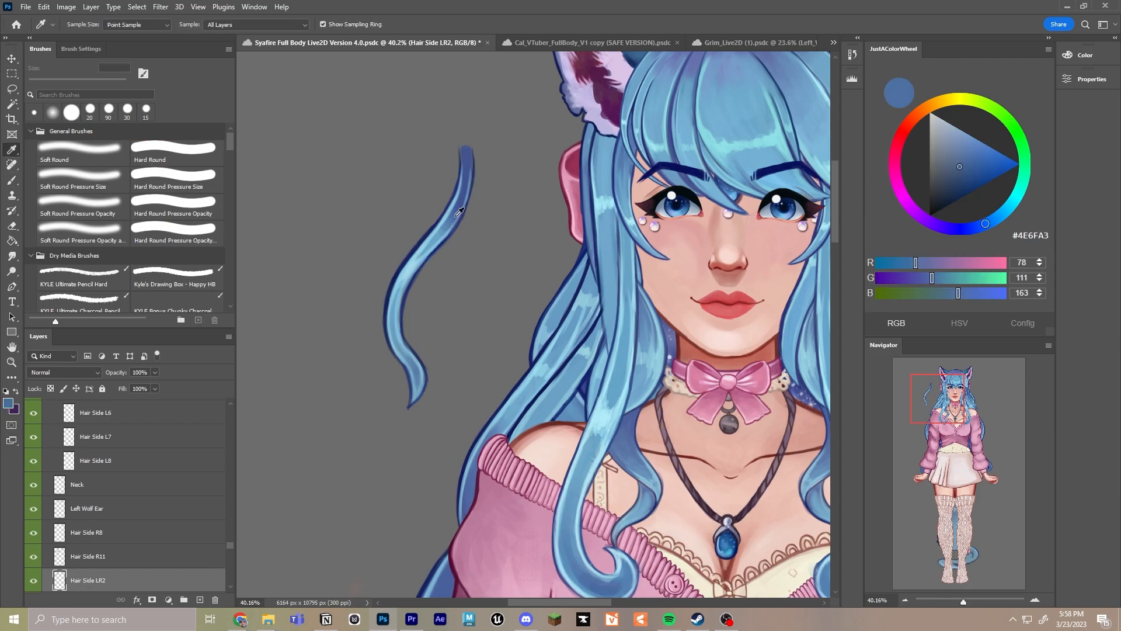
Paint scattered stray marks around the isolated strand with a 10 px Hard Round brush in the sampled blue and dark navy #001C4A
key(b)
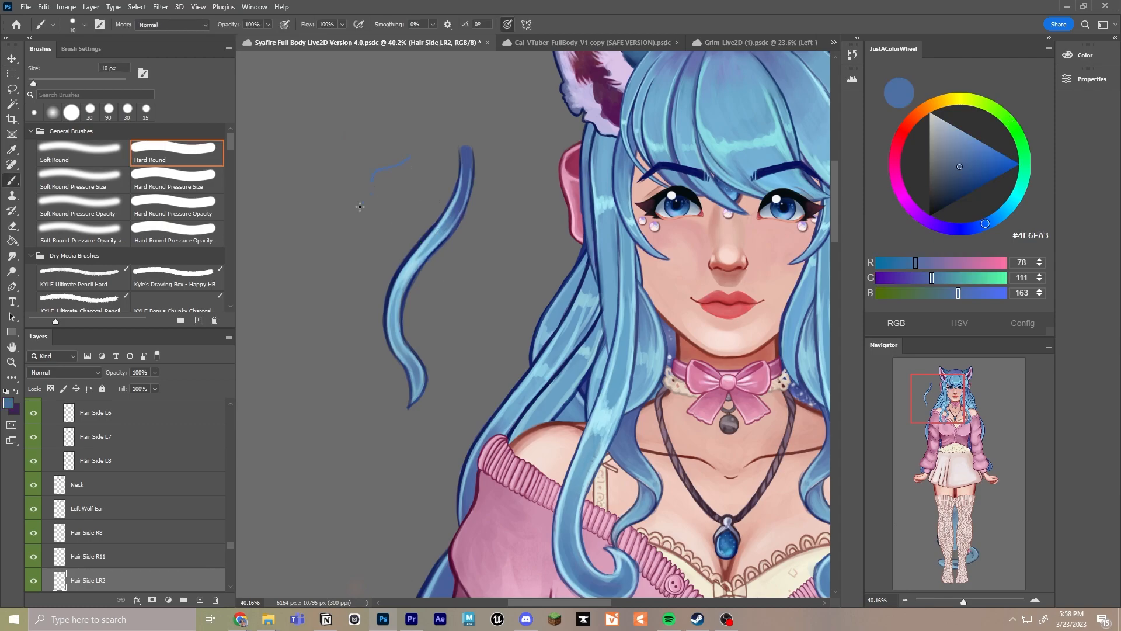
click(955, 200)
drag(434, 181, 422, 182)
drag(390, 181, 387, 187)
drag(373, 207, 363, 217)
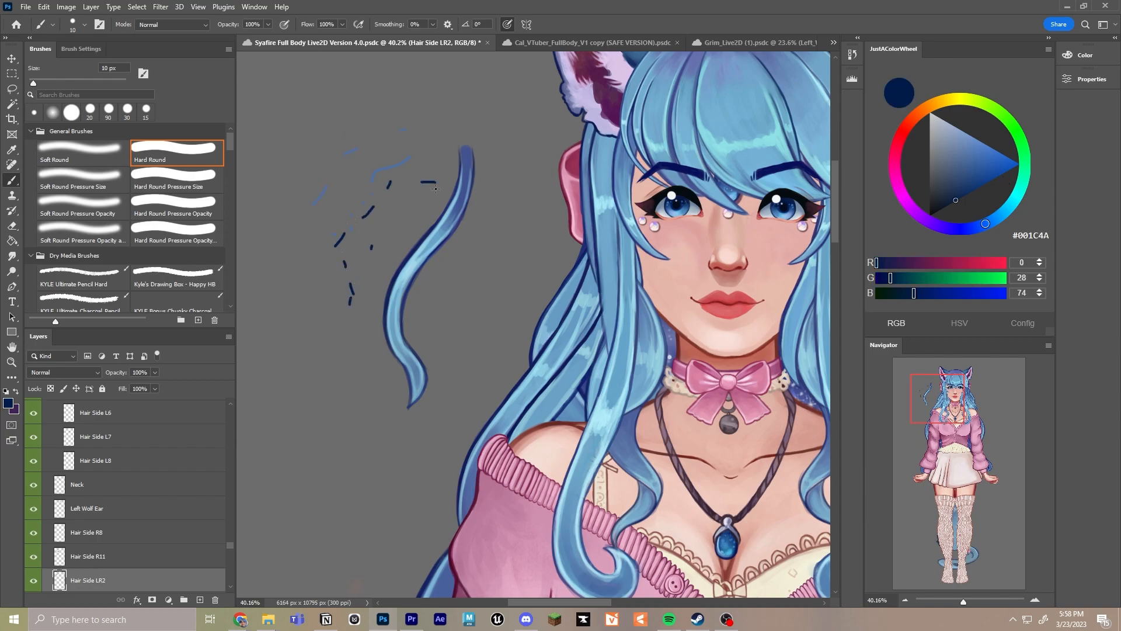
Inspect the extent of the Hair Side LR2 layer, stray marks included, with Free Transform and leave it unaltered
scroll(397, 231, up, 1)
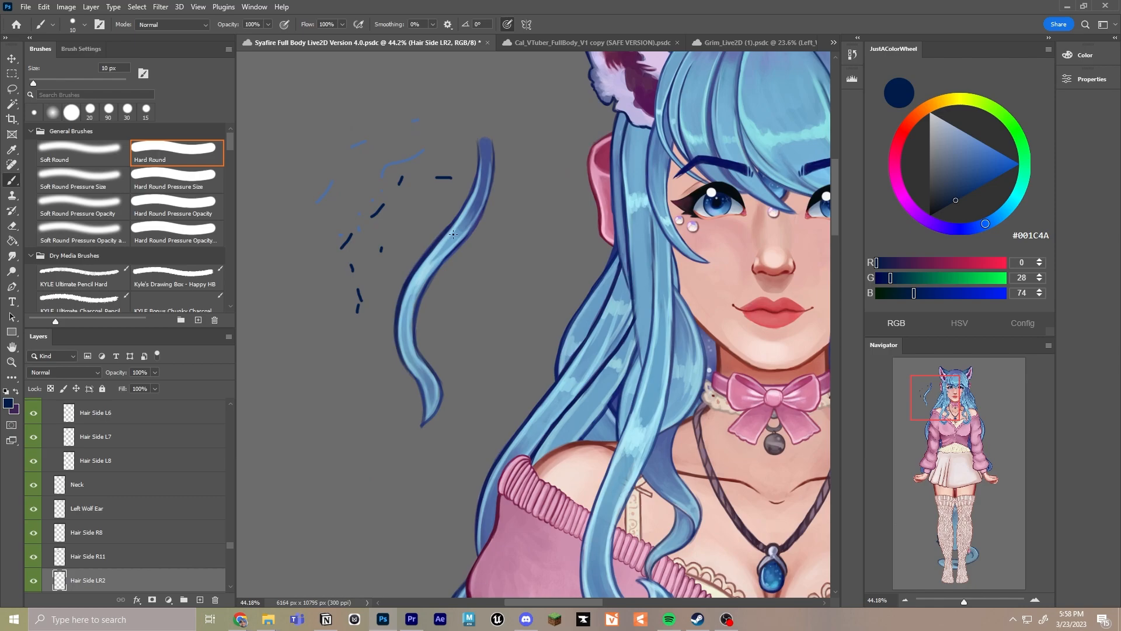
scroll(372, 240, down, 3)
drag(393, 242, 505, 202)
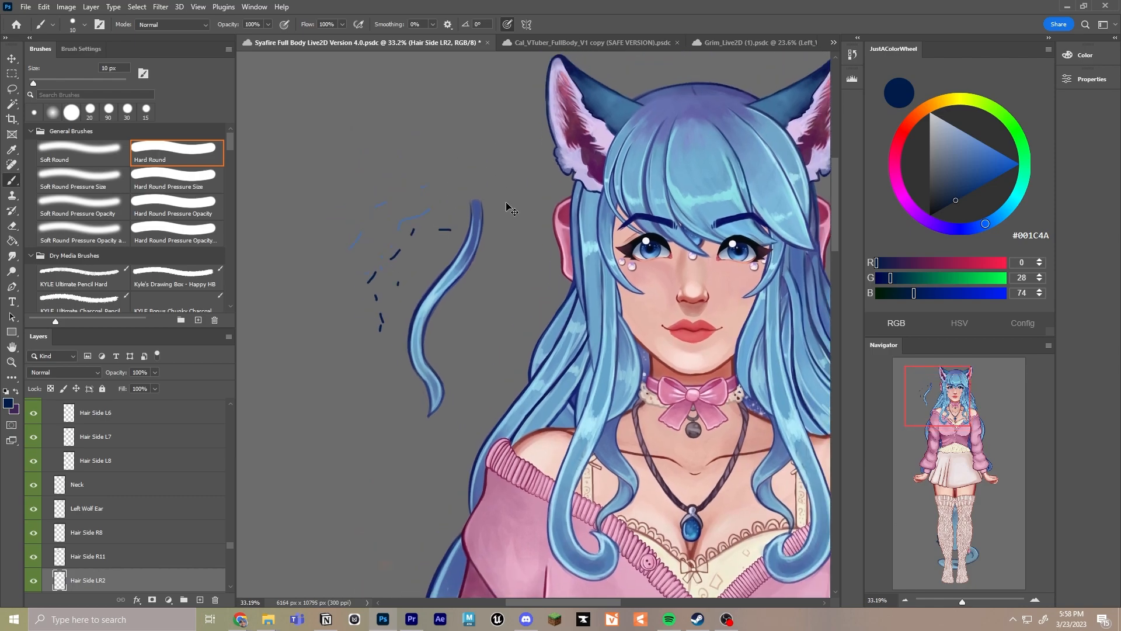
key(ctrl+t)
key(Return)
Erase all stray marks around the isolated Hair Side LR2 strand with a 125 px eraser
key(b)
key(e)
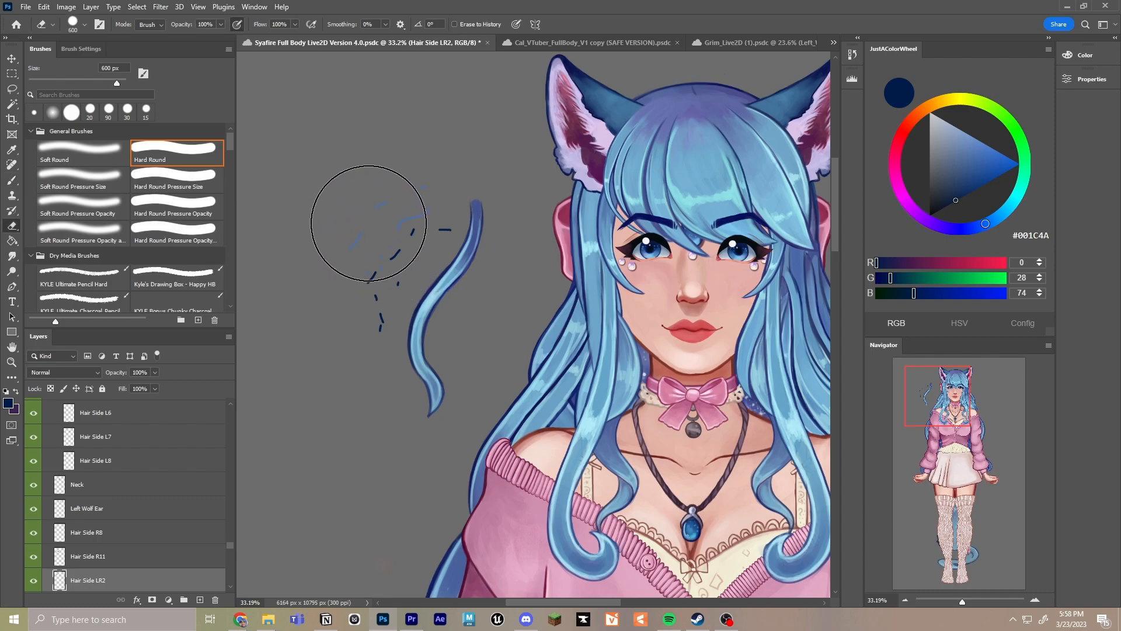
key(bracketleft)
key(bracketleft)
key(bracketleft)
key(bracketleft)
key(bracketleft)
key(bracketleft)
key(bracketleft)
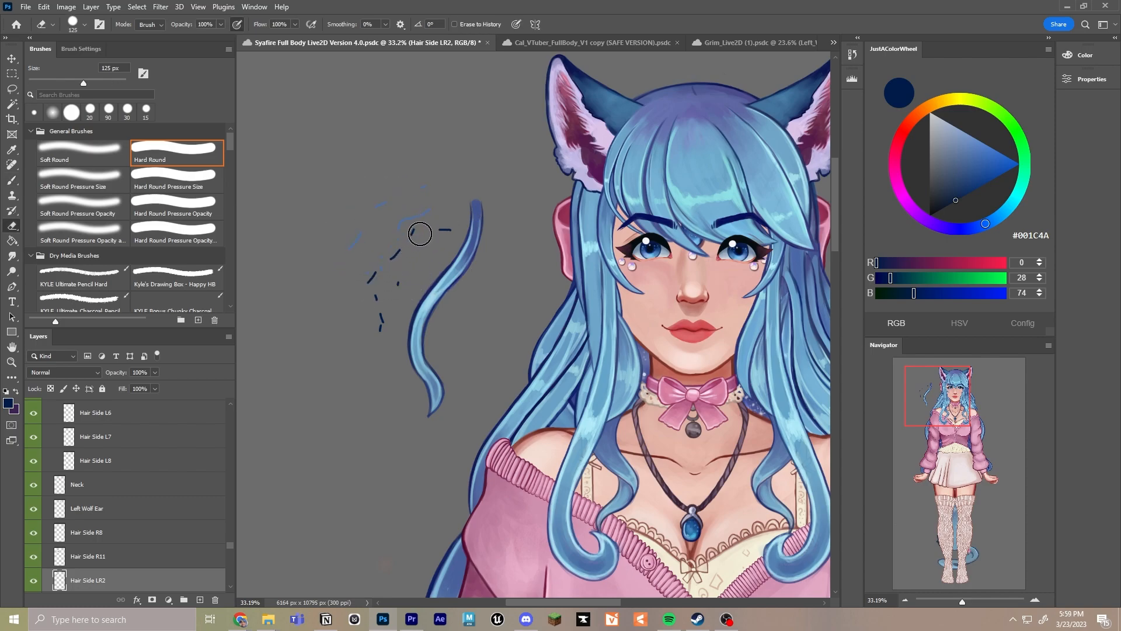
mouse_move(432, 228)
mouse_down()
mouse_move(428, 200)
mouse_move(376, 270)
mouse_move(431, 225)
mouse_move(366, 341)
mouse_move(381, 325)
mouse_up()
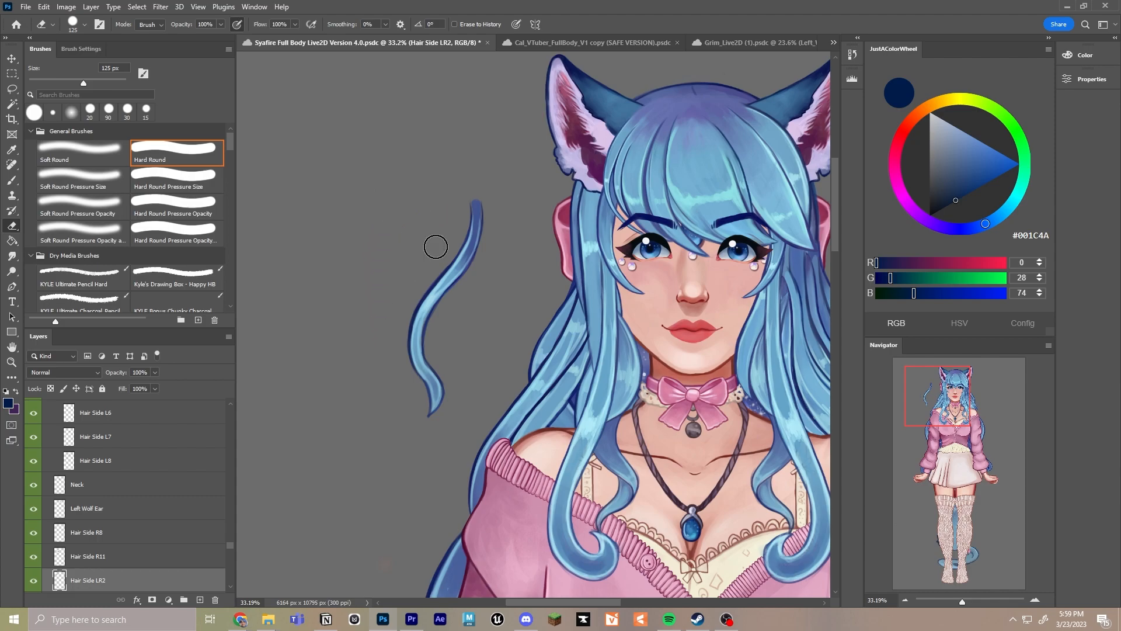
Check the cleaned strand's bounding box twice with Free Transform, leaving the layer unaltered
key(ctrl+t)
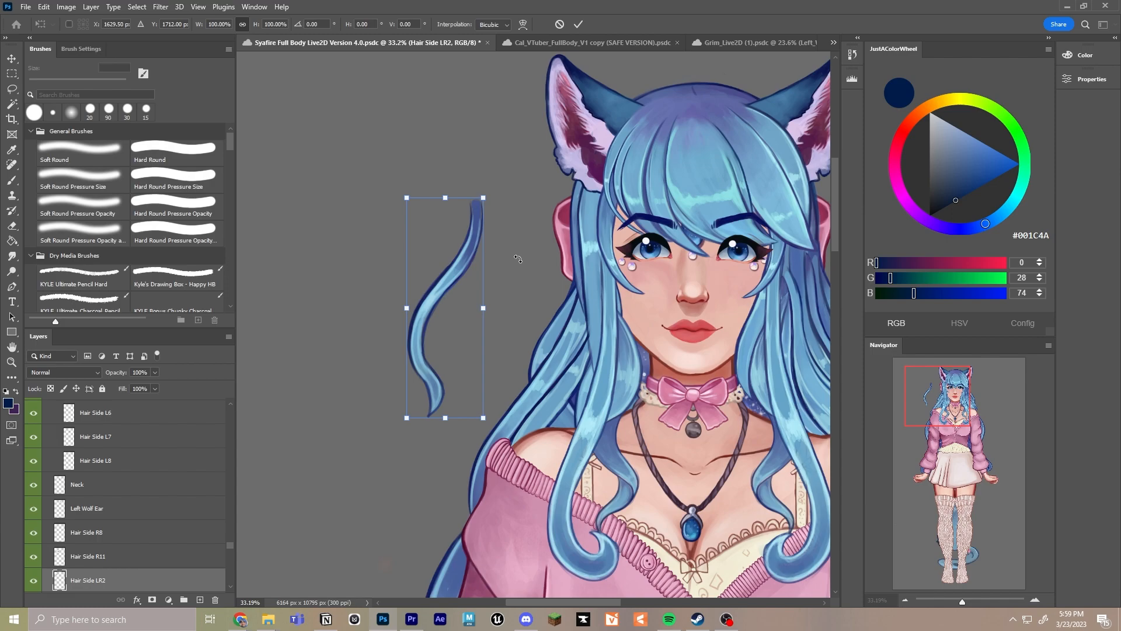
key(Return)
key(e)
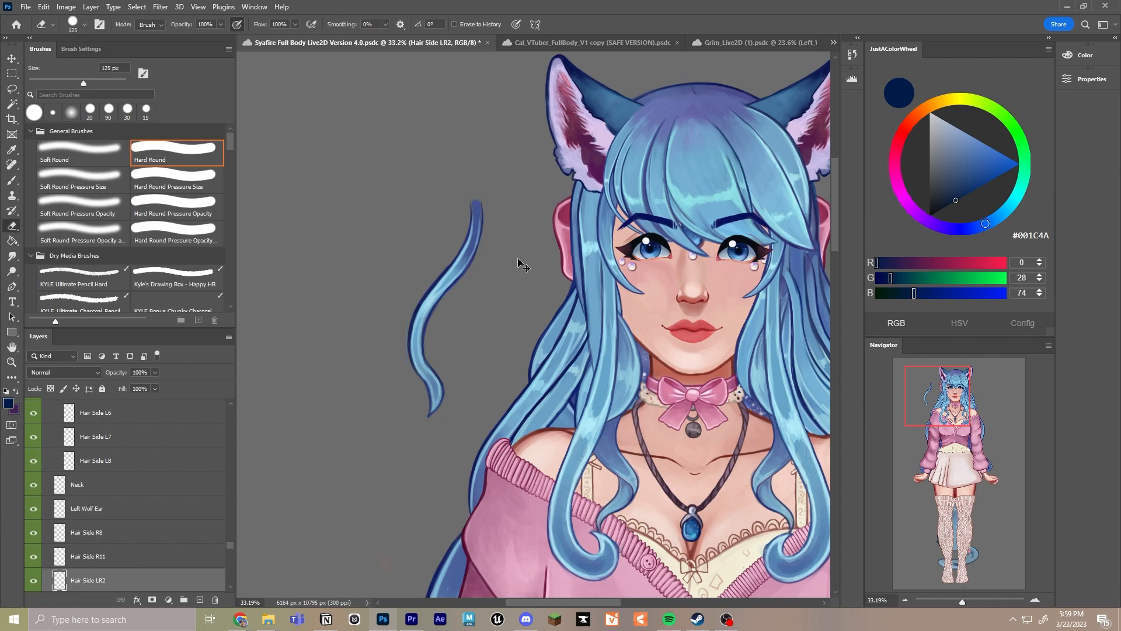
key(ctrl+t)
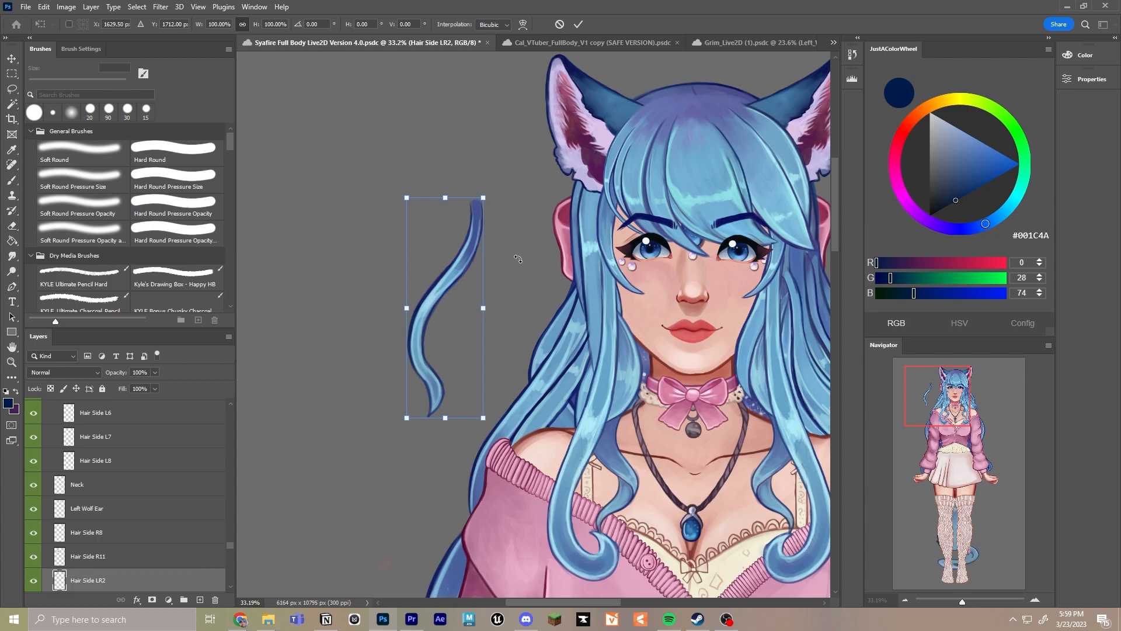
key(Return)
key(v)
Paint a few stray navy marks beside the strand with a 10 px brush and inspect the layer's Free Transform bounds
key(b)
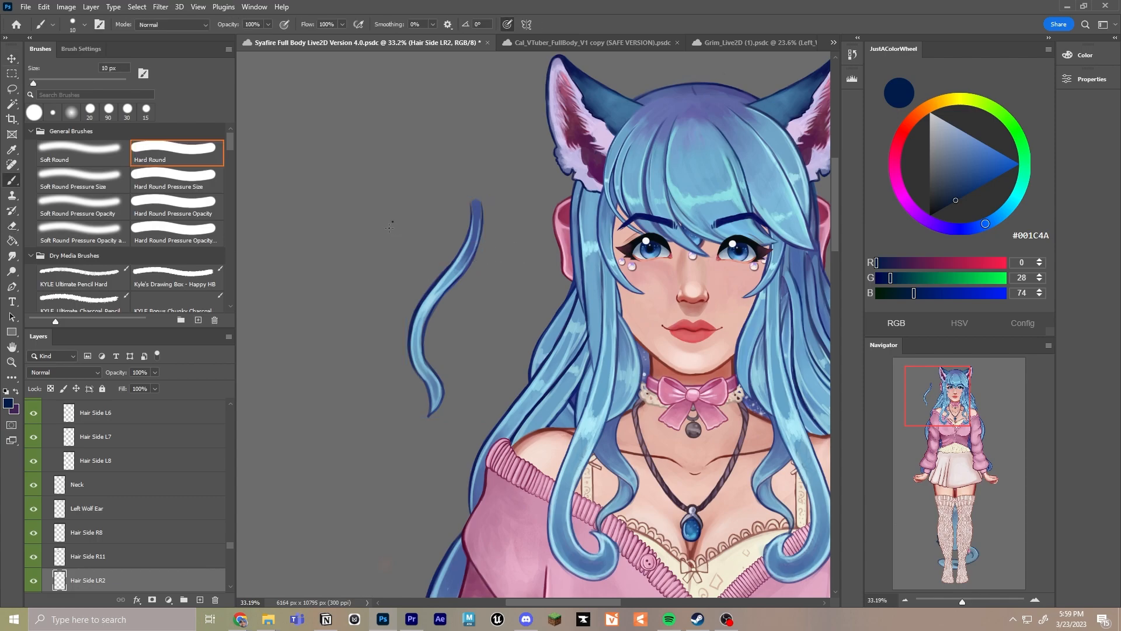
click(392, 221)
drag(382, 237, 377, 246)
drag(370, 261, 370, 265)
click(374, 270)
key(ctrl+t)
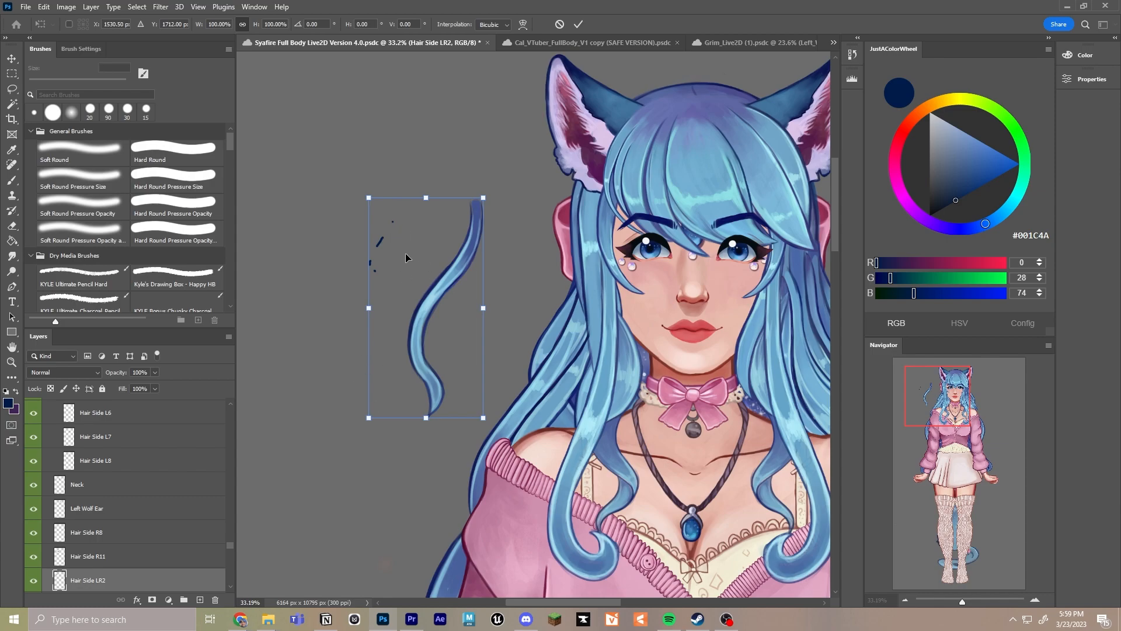
Undo the stray marks and return the Hair Side LR2 strand to its place in the character's hair
key(Escape)
key(ctrl+z)
key(ctrl+z)
key(ctrl+z)
key(ctrl+z)
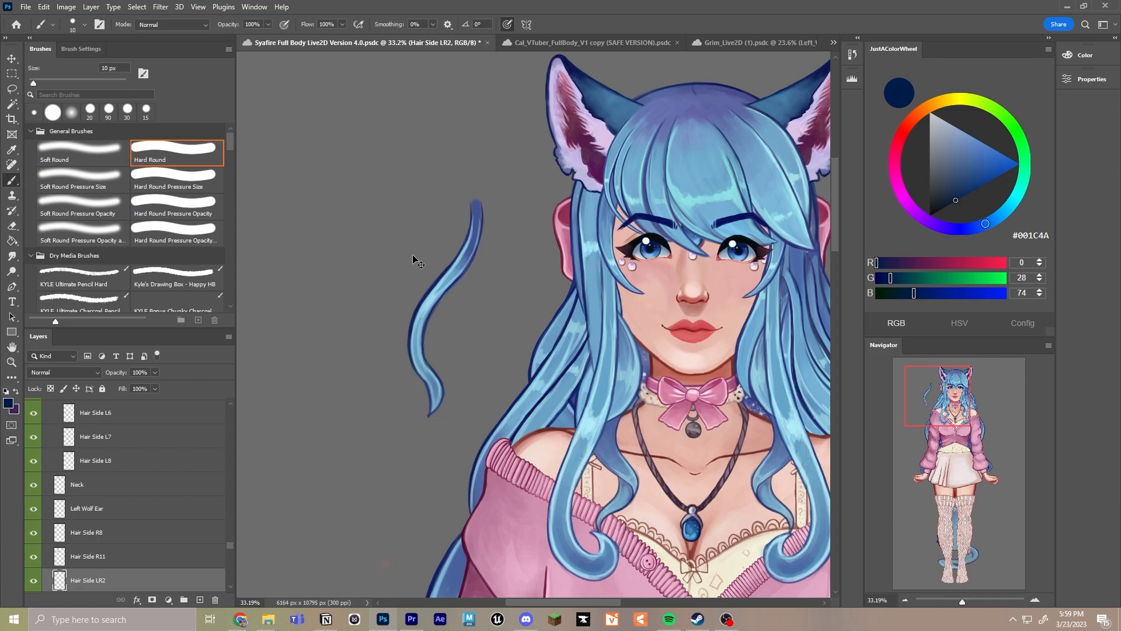
scroll(542, 319, down, 3)
key(ctrl+z)
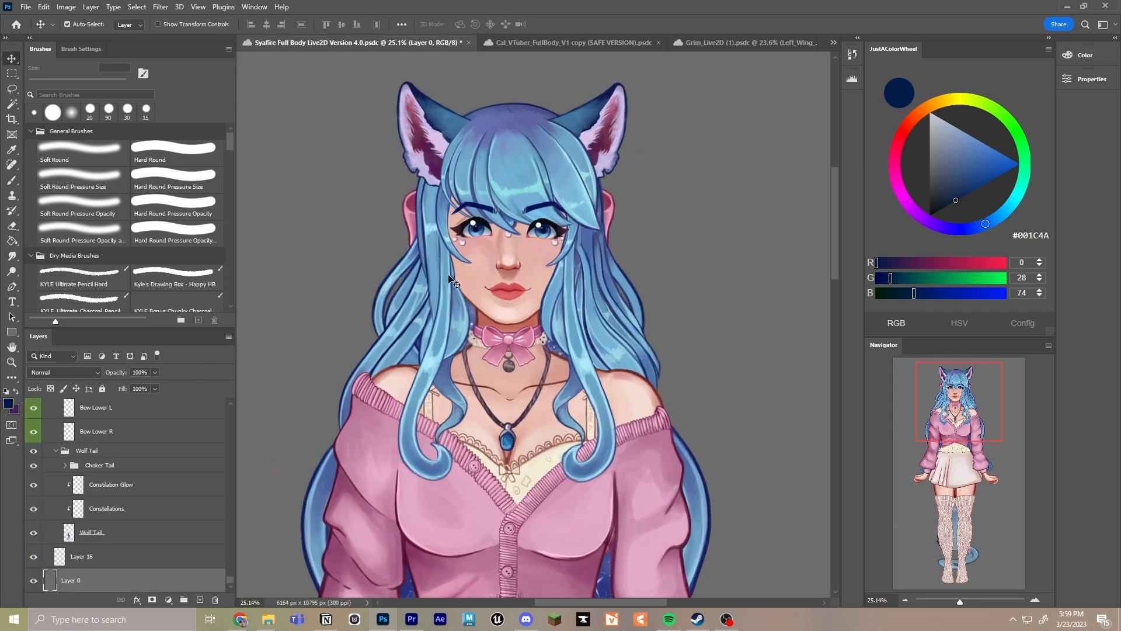
Select Layer 26 at the very top of the layer stack
scroll(408, 280, up, 1)
drag(392, 258, 385, 272)
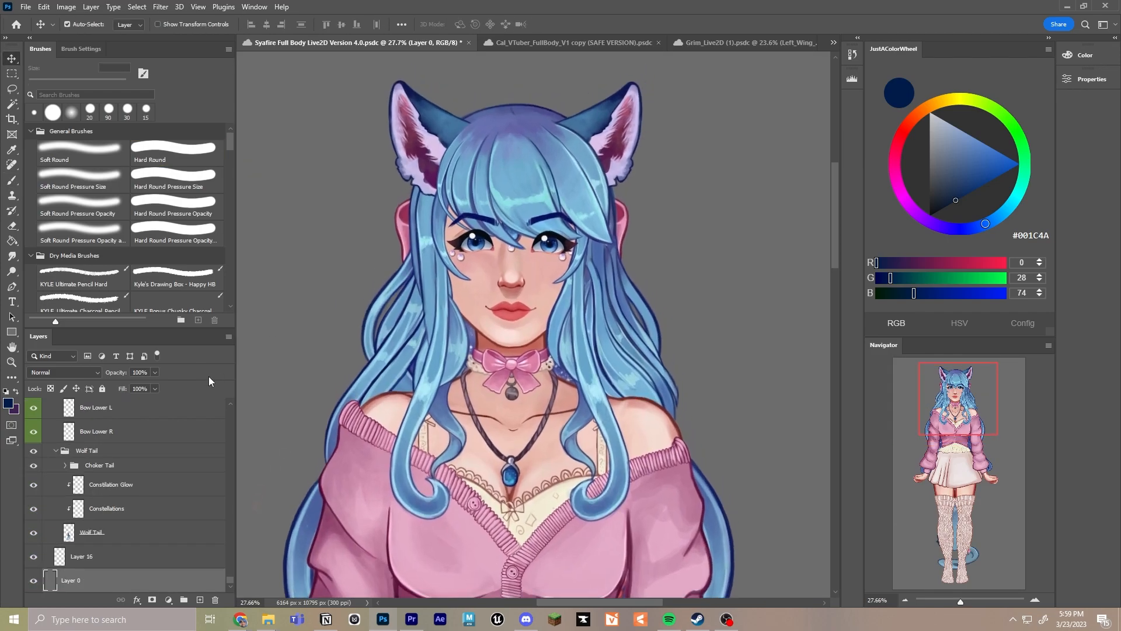
drag(230, 579, 231, 405)
click(142, 414)
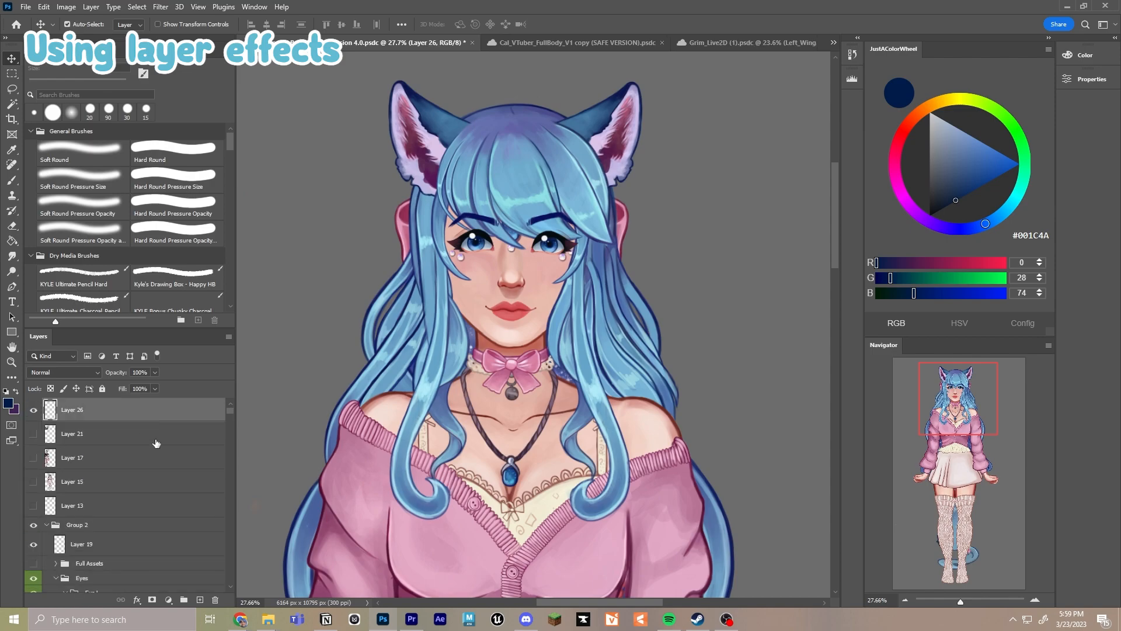
Place three copies of the Hair Side R10 strand side by side on the empty canvas beside the character
drag(365, 355, 364, 284)
click(493, 301)
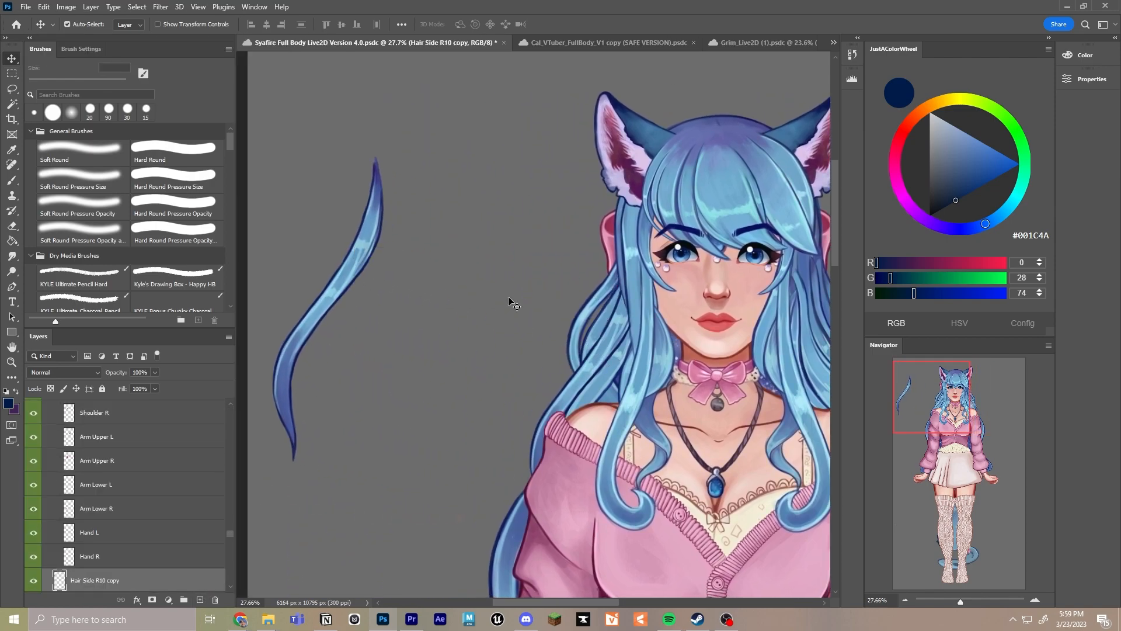
drag(387, 244, 491, 268)
drag(343, 258, 408, 273)
scroll(510, 286, up, 3)
scroll(510, 286, up, 3)
drag(460, 234, 490, 330)
Write a small N above the first strand with a 10 px Hard Round brush in navy #001F51
click(958, 198)
key(b)
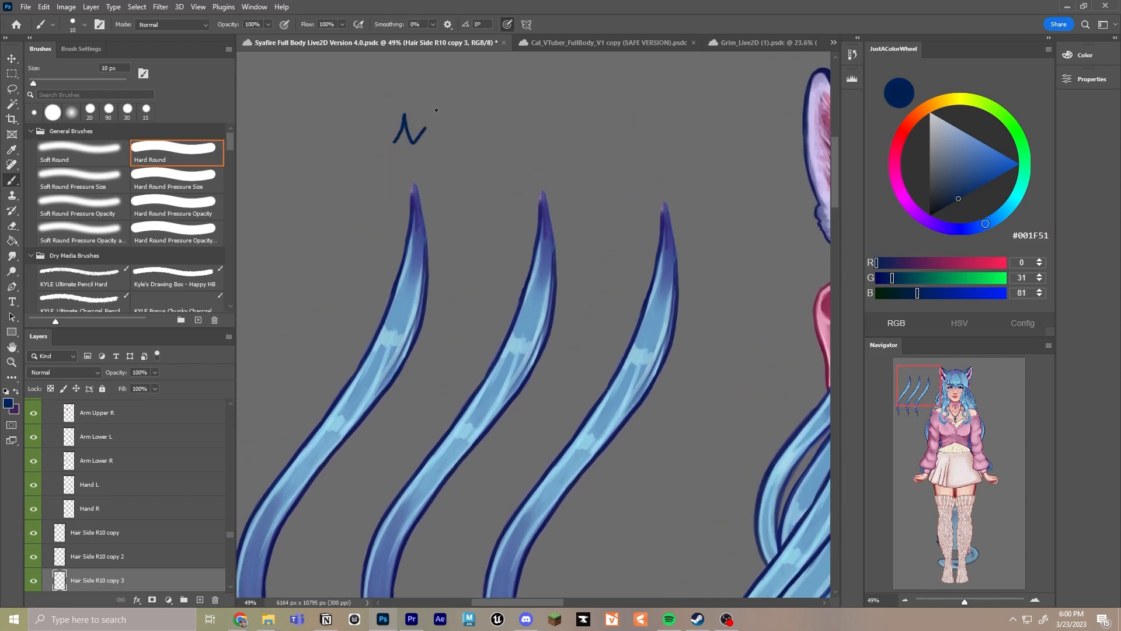
drag(425, 128, 434, 115)
drag(526, 154, 511, 140)
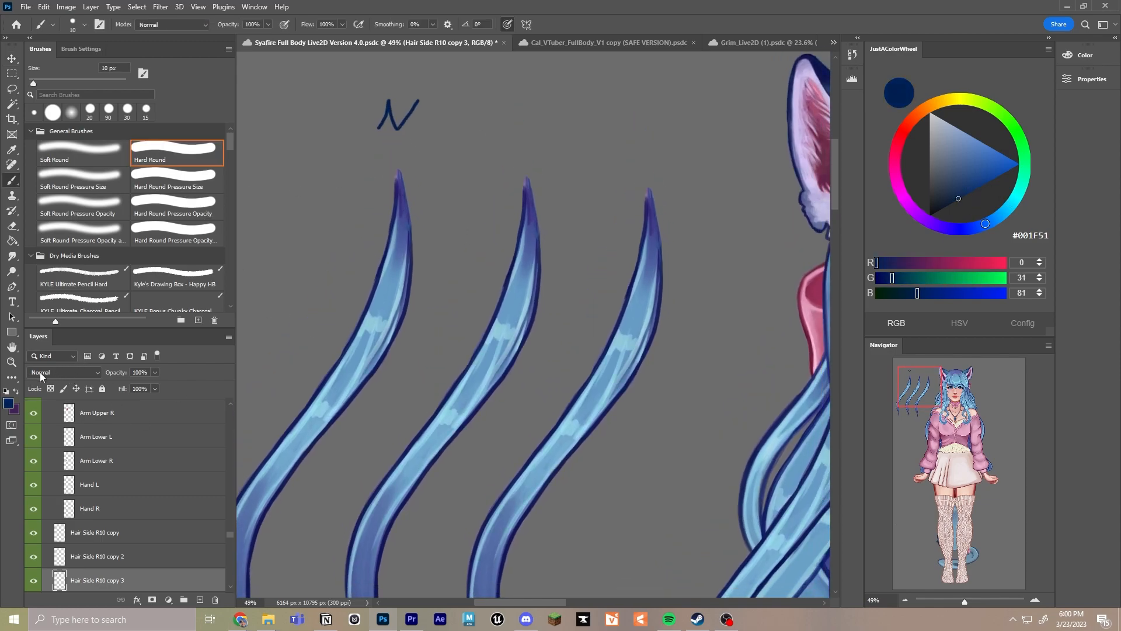
Add a new layer directly above the middle strand's layer and set its blending mode to Linear Dodge (Add)
key(v)
click(476, 310)
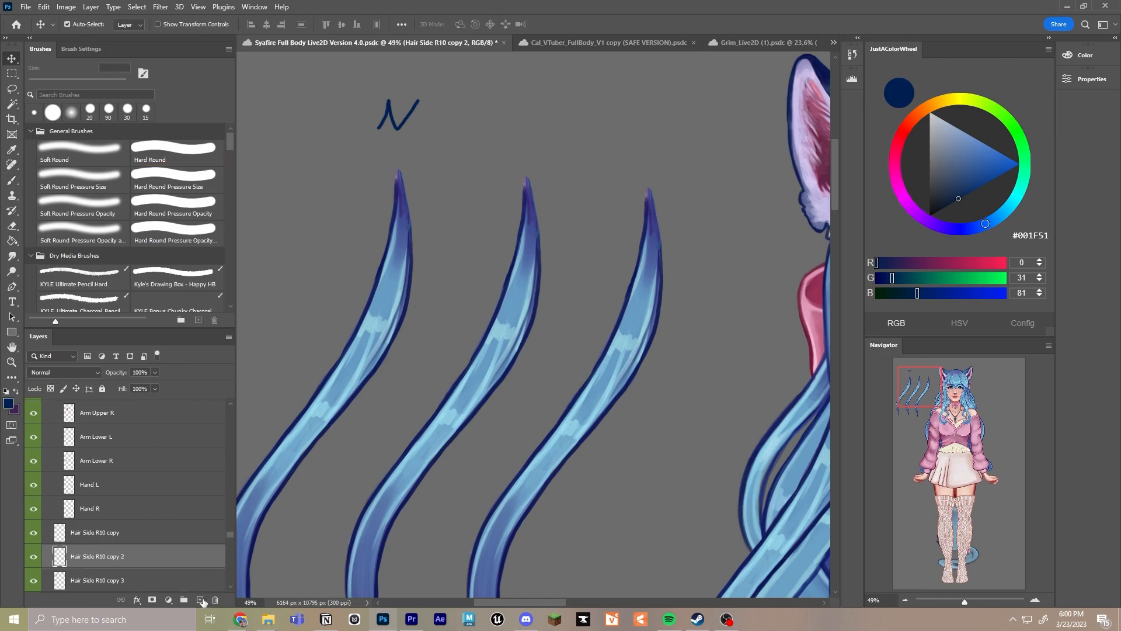
click(202, 599)
click(71, 374)
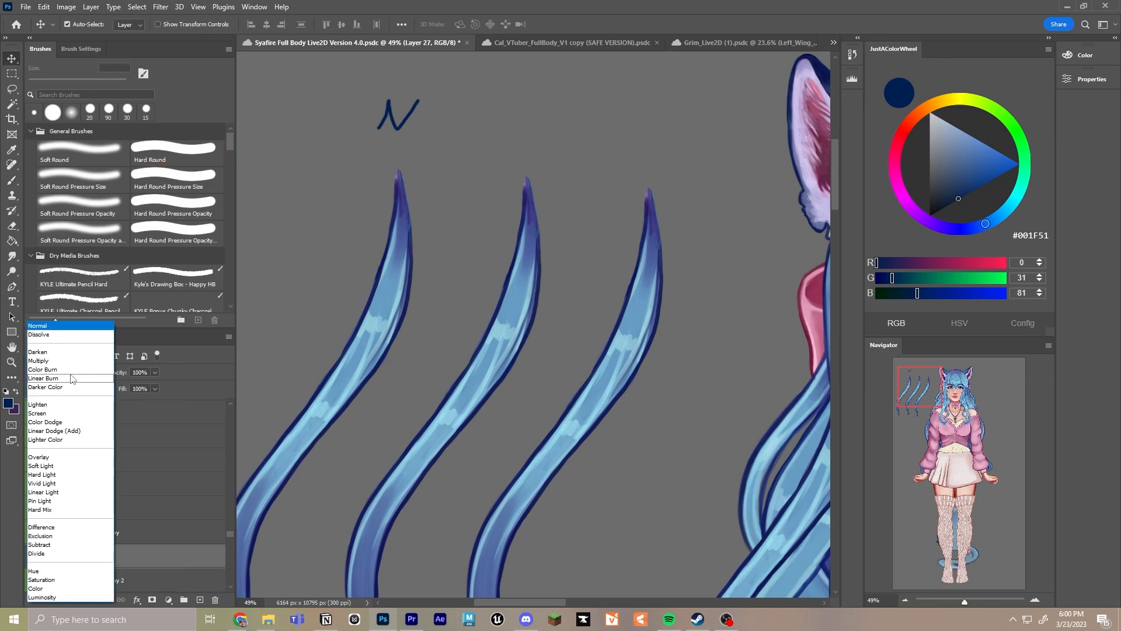
click(70, 426)
Pick light blue #A7C9FF and try large highlight strokes on the middle strand with an enlarged brush, undoing each one
click(960, 130)
key(b)
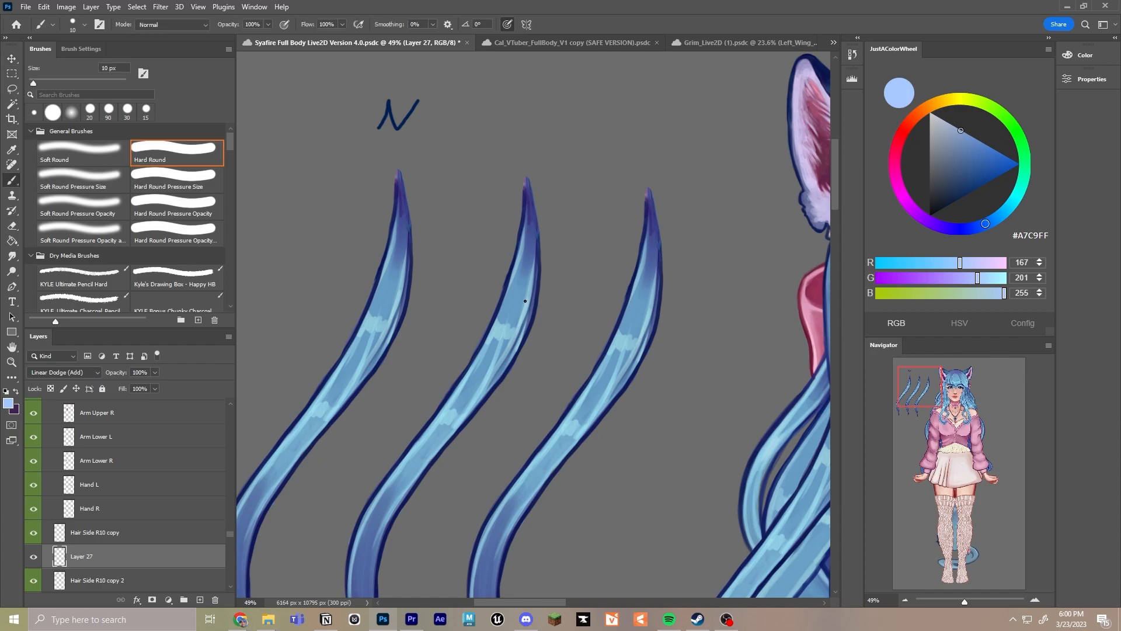
key(bracketright)
key(bracketright)
key(bracketright)
key(bracketright)
key(bracketright)
drag(475, 371, 430, 440)
key(ctrl+z)
mouse_move(485, 354)
mouse_down()
mouse_move(517, 217)
mouse_move(452, 420)
mouse_move(461, 402)
mouse_move(436, 431)
mouse_up()
key(ctrl+z)
Paint highlights on the middle strand with a 50 px brush at 53% opacity and undo the excess strokes
key(5)
key(3)
key(bracketleft)
key(bracketleft)
key(bracketleft)
key(bracketleft)
drag(441, 430, 478, 376)
mouse_move(496, 336)
mouse_down()
mouse_move(526, 325)
mouse_move(492, 388)
mouse_up()
click(523, 277)
key(ctrl+z)
key(ctrl+z)
key(ctrl+z)
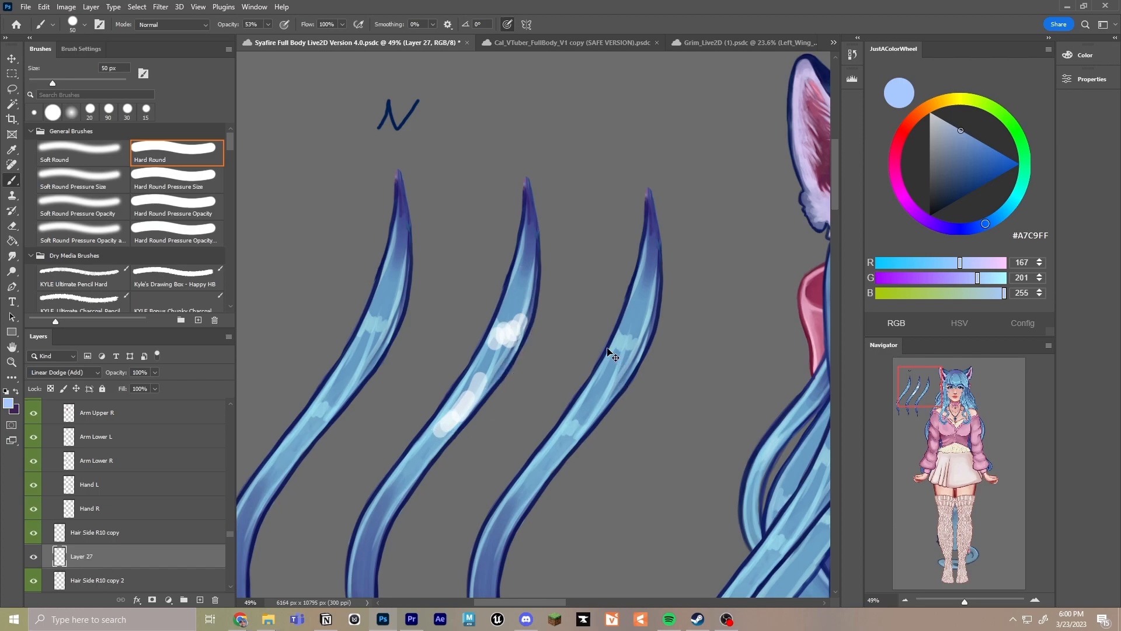
Label the second strand A and the third strand M above their tips in dark navy
click(944, 207)
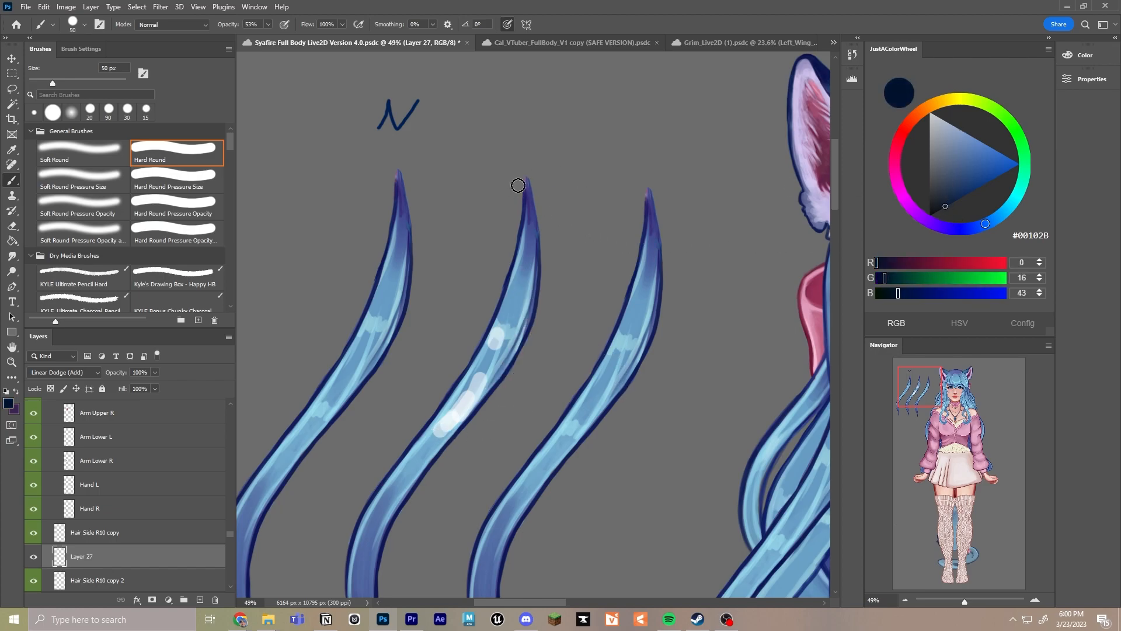
drag(513, 152, 524, 122)
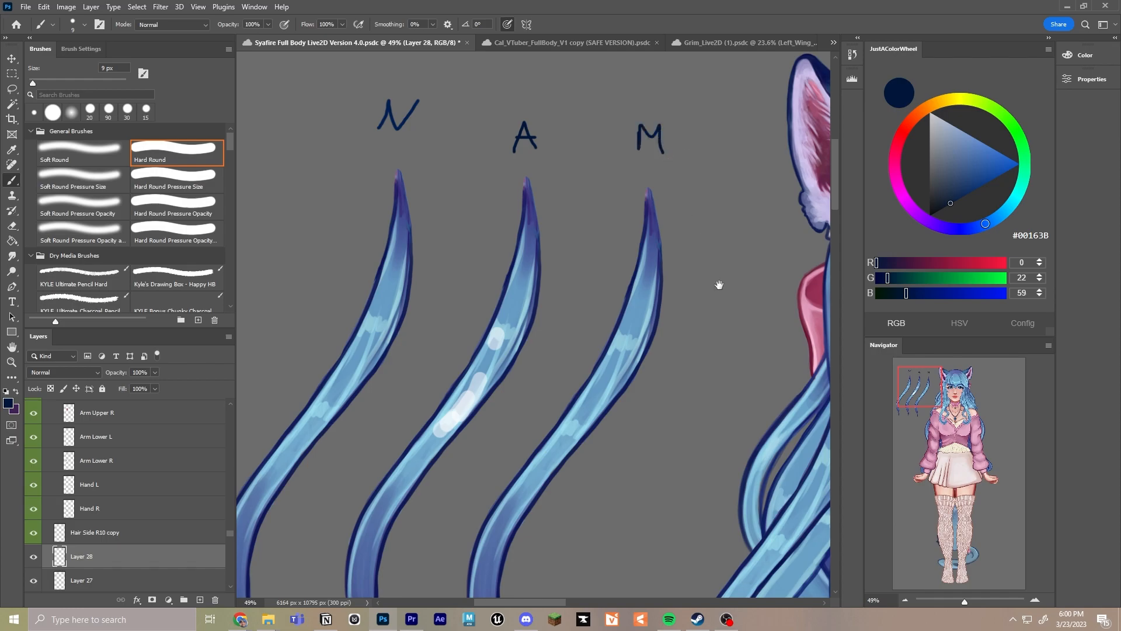
Add another new layer for shading the third strand and set its blending mode to Multiply
drag(719, 282, 665, 202)
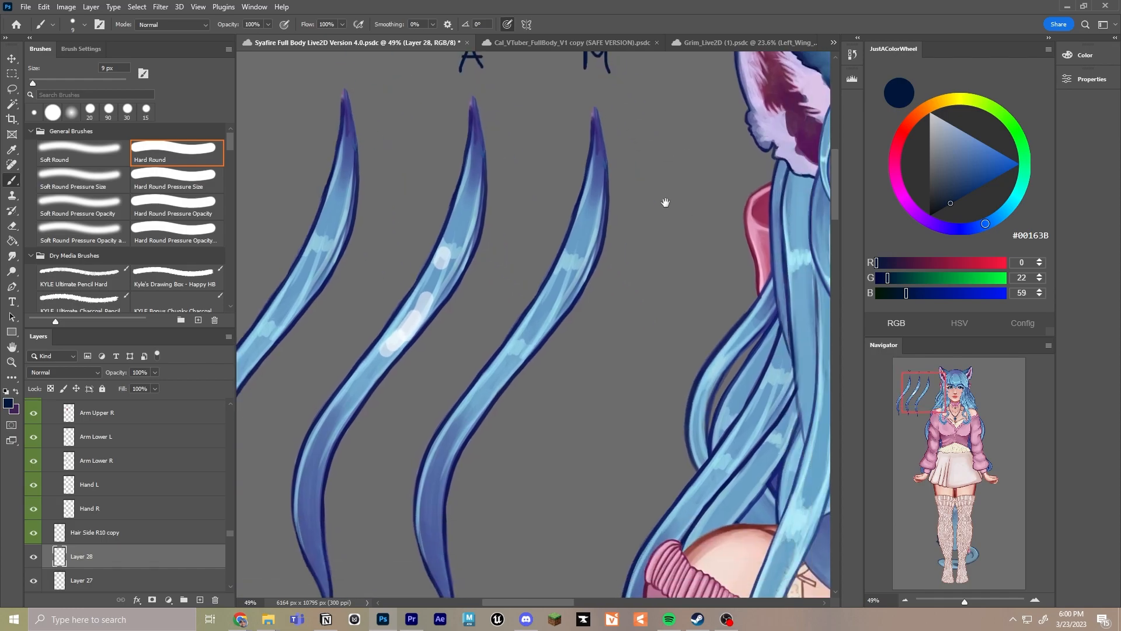
click(65, 374)
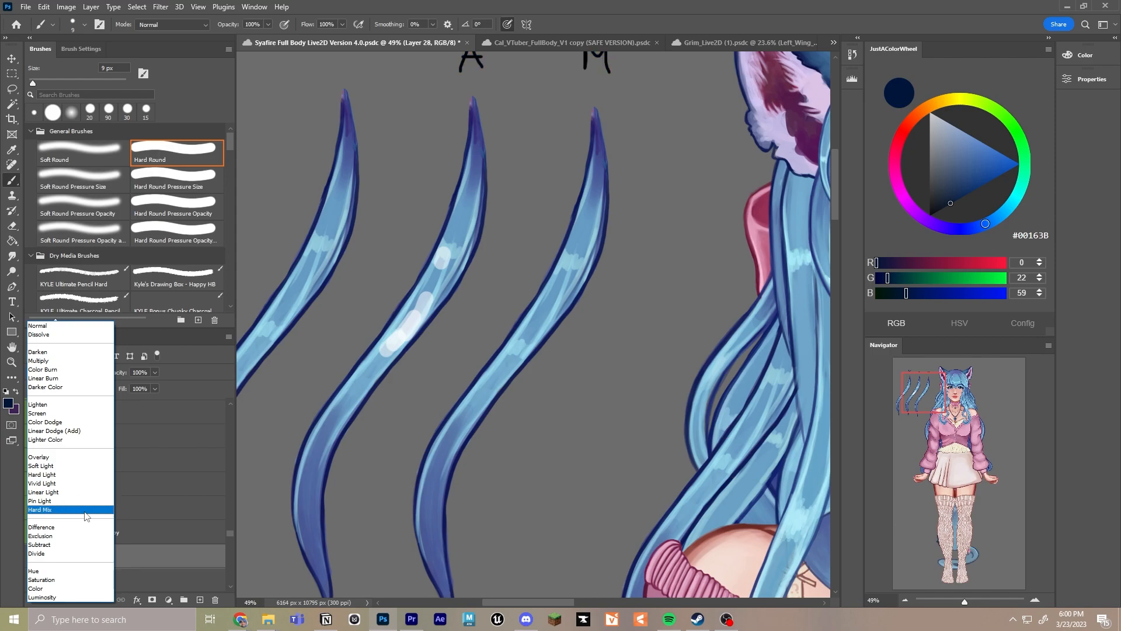
key(Escape)
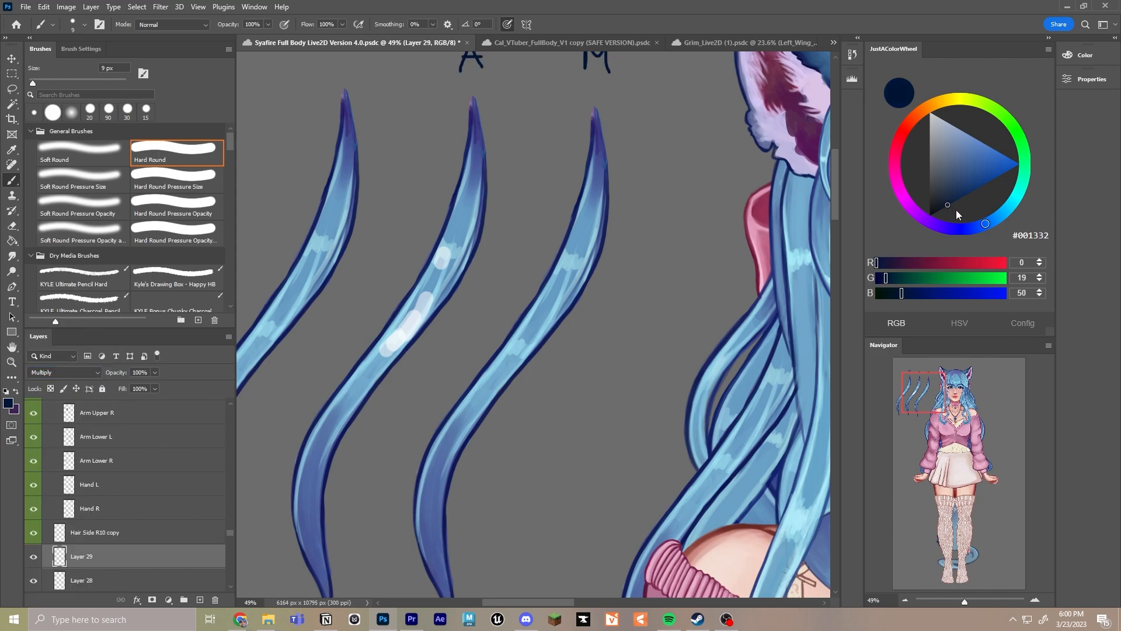
Try a dark navy #001332 shading stroke on the lower part of the third strand with an enlarged brush and undo it
key(bracketright)
key(bracketright)
key(bracketright)
key(bracketright)
key(bracketright)
key(bracketright)
drag(428, 527, 452, 450)
key(ctrl+z)
Shade both ends of the third strand with Soft Round at 60% opacity in #001332 and draw a green check mark beside it
drag(521, 389, 476, 385)
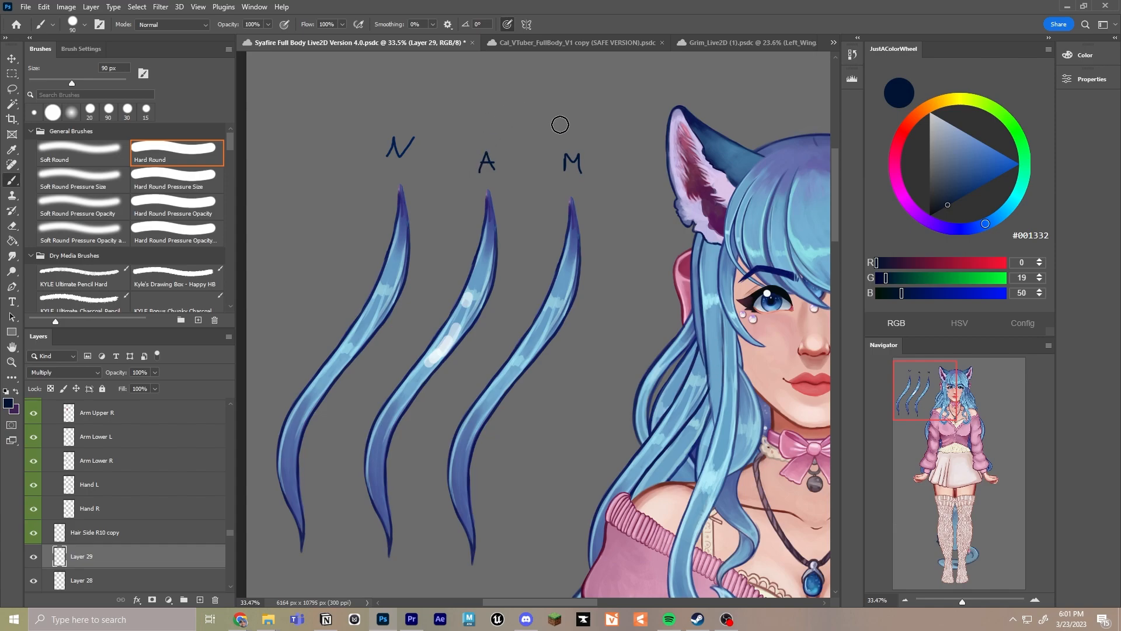
key(comma)
click(268, 25)
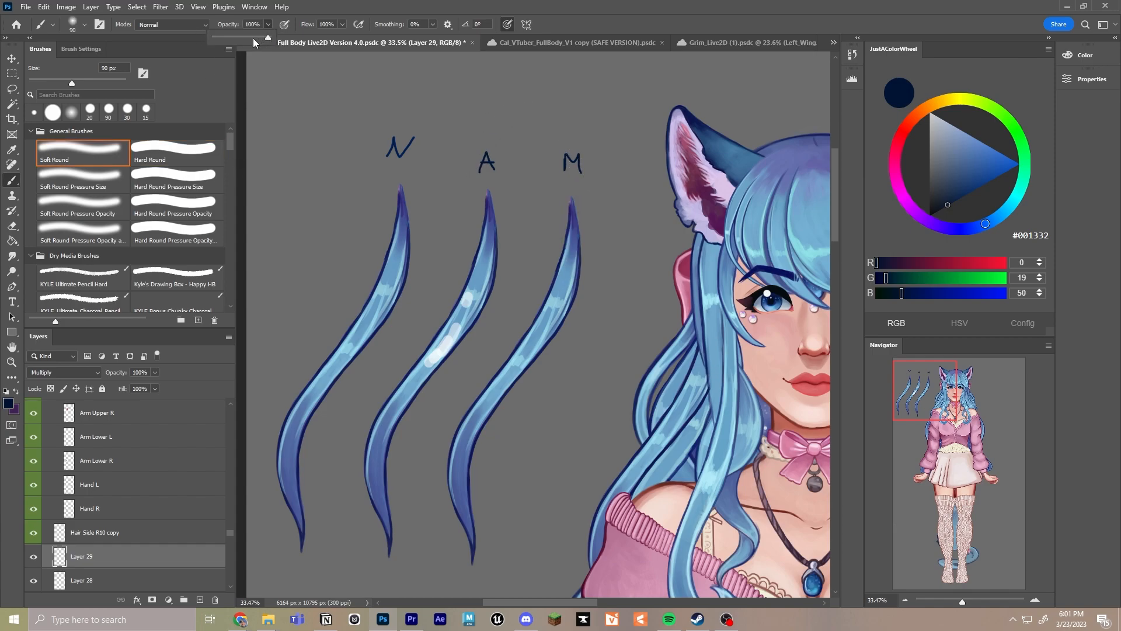
key(bracketright)
drag(573, 215, 564, 280)
mouse_move(472, 531)
mouse_down()
mouse_move(463, 472)
mouse_move(493, 406)
mouse_up()
mouse_move(613, 168)
mouse_down()
mouse_move(618, 194)
mouse_move(658, 136)
mouse_up()
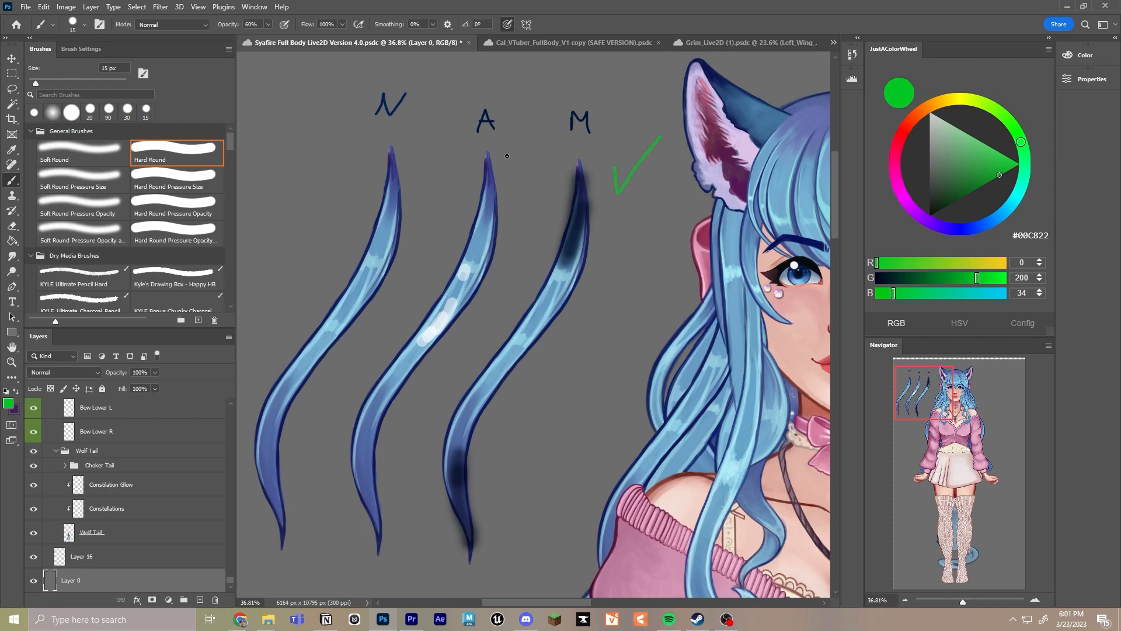
Shift the Linear Dodge highlights upward on the middle strand, try merging them into the layer below, and undo
key(v)
mouse_move(452, 317)
mouse_down()
mouse_move(436, 293)
mouse_move(467, 300)
mouse_move(434, 268)
mouse_move(453, 273)
mouse_up()
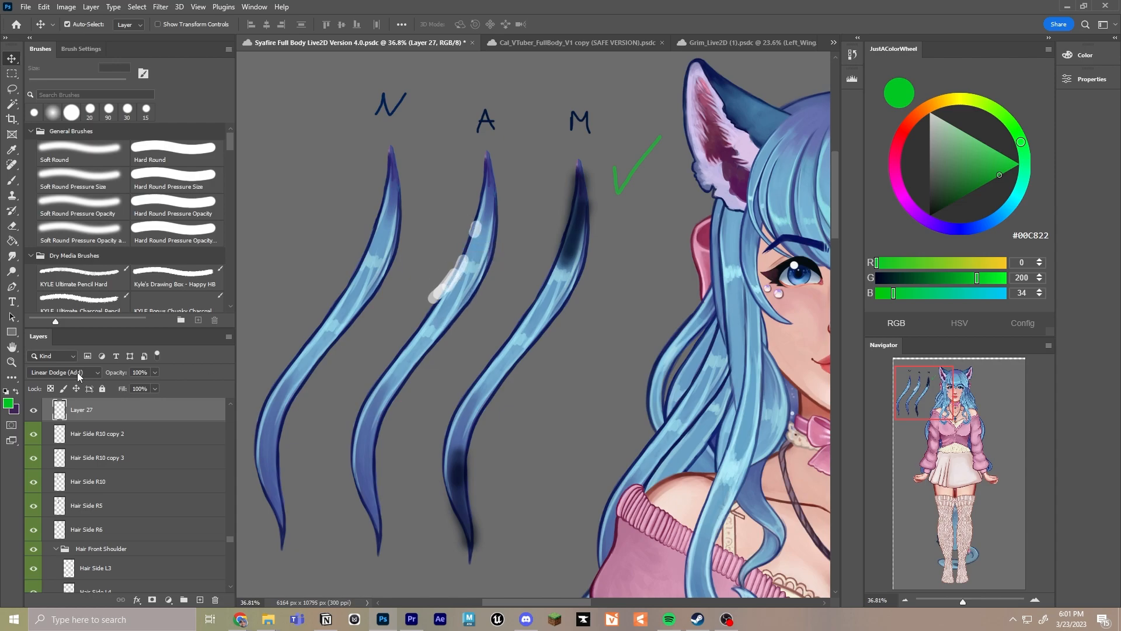
right_click(97, 413)
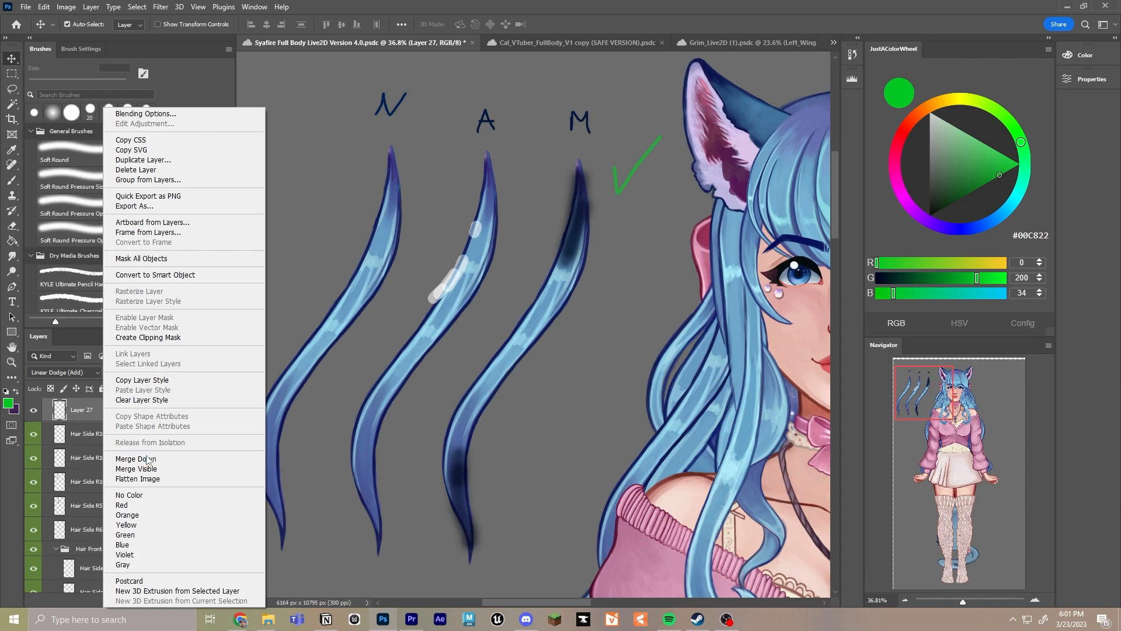
click(175, 457)
key(ctrl+z)
scroll(575, 299, down, 1)
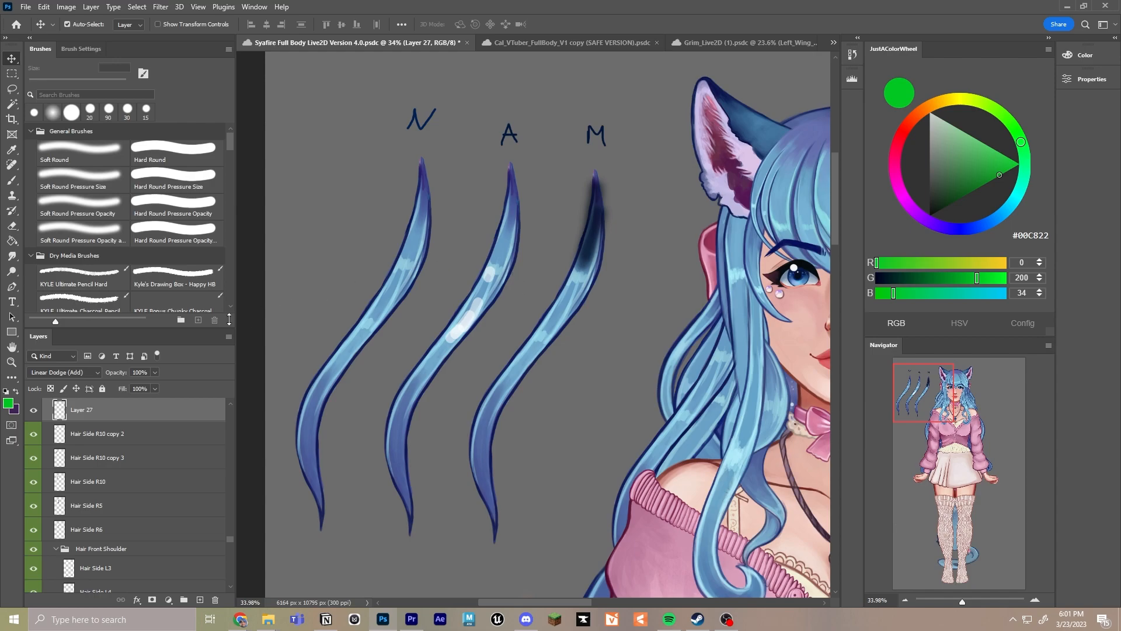
scroll(442, 268, down, 3)
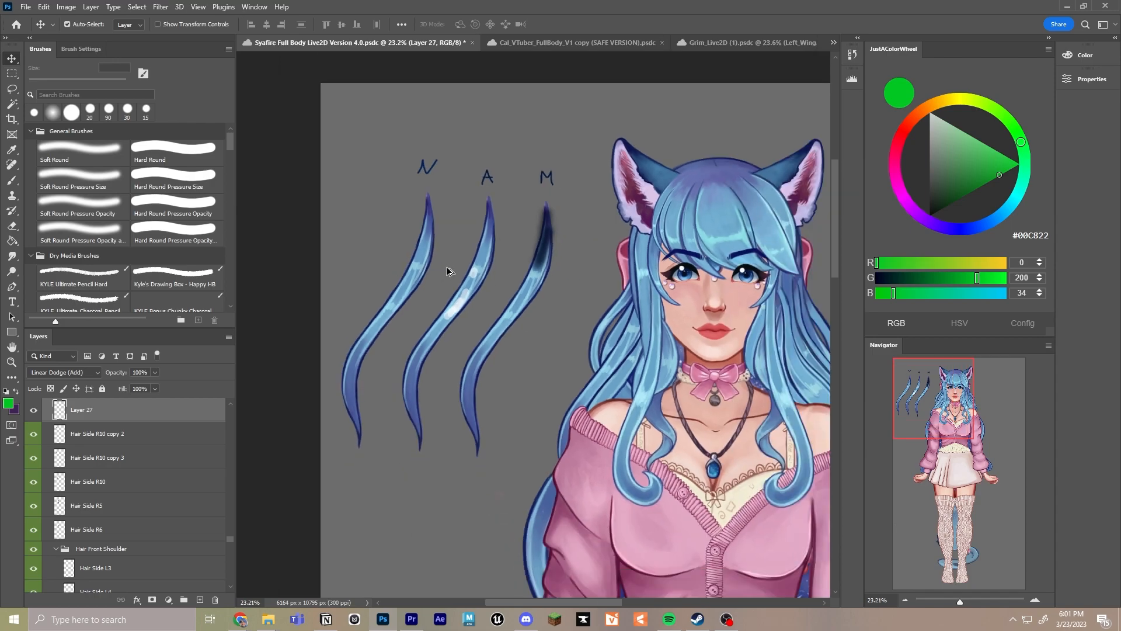
scroll(594, 319, down, 1)
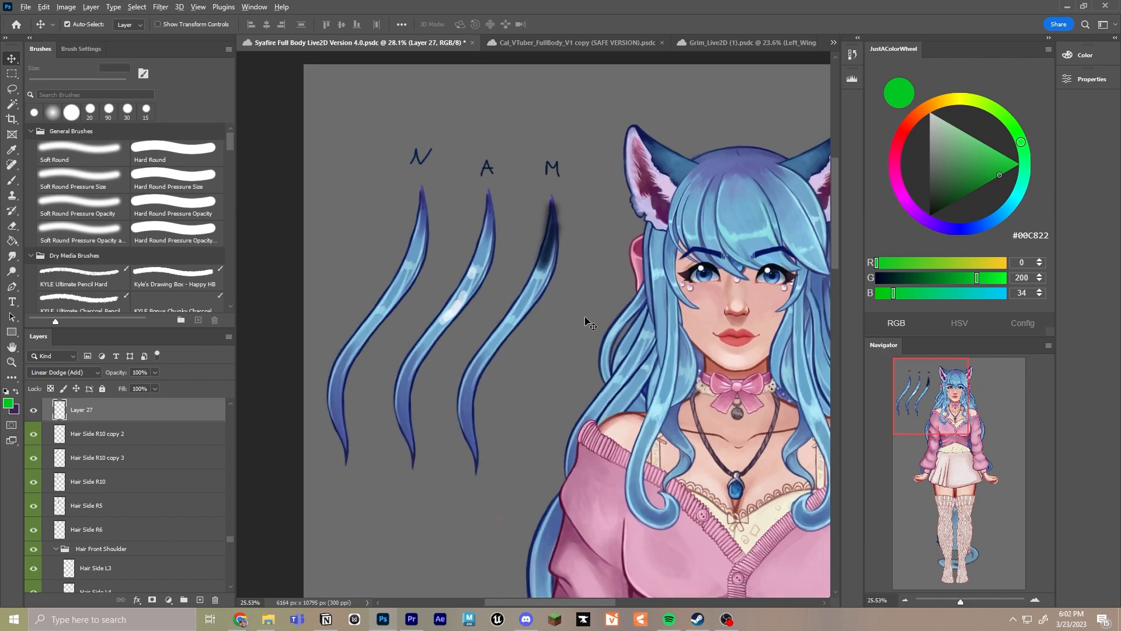
drag(760, 273, 670, 245)
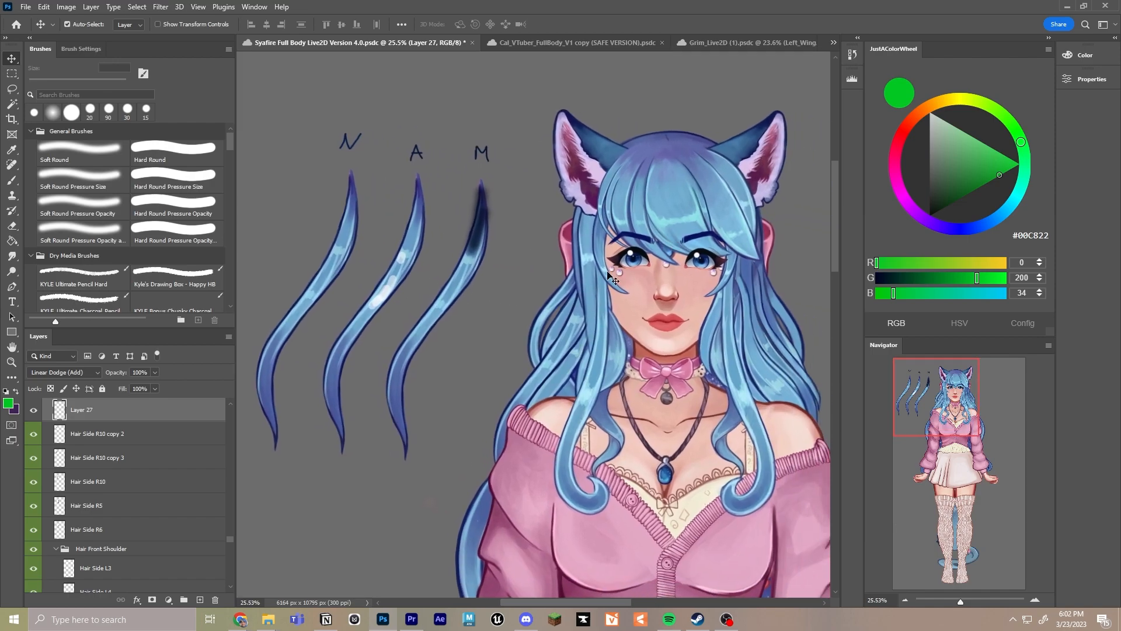
scroll(617, 281, down, 1)
scroll(618, 279, down, 1)
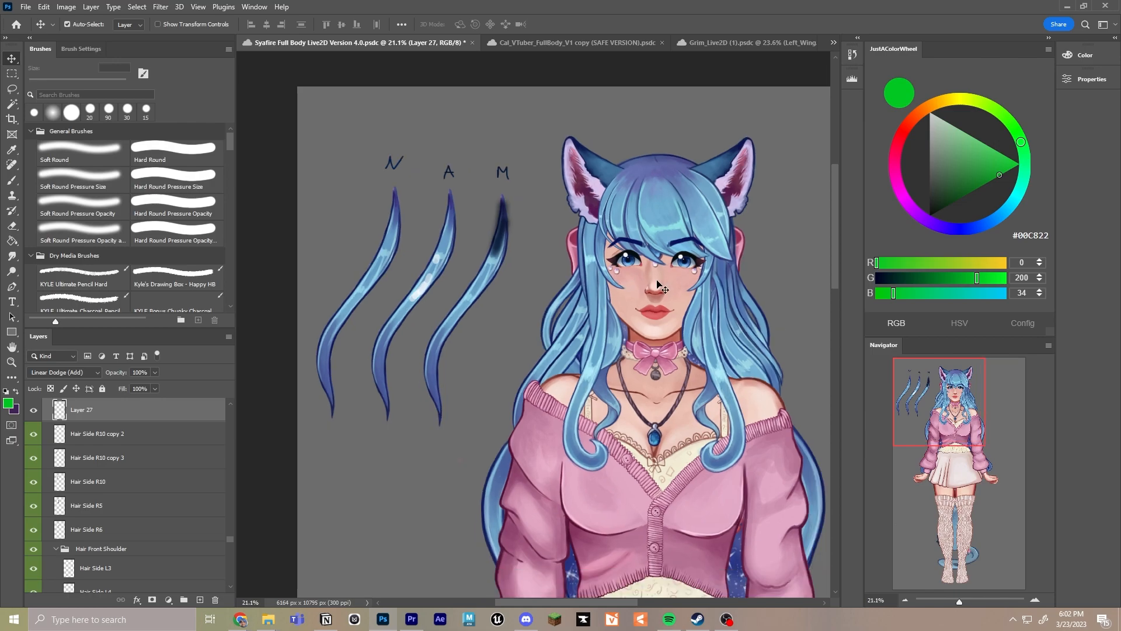
Move the L Hair Loose 1 strand outward from the face twice, undoing each move
drag(706, 298, 645, 251)
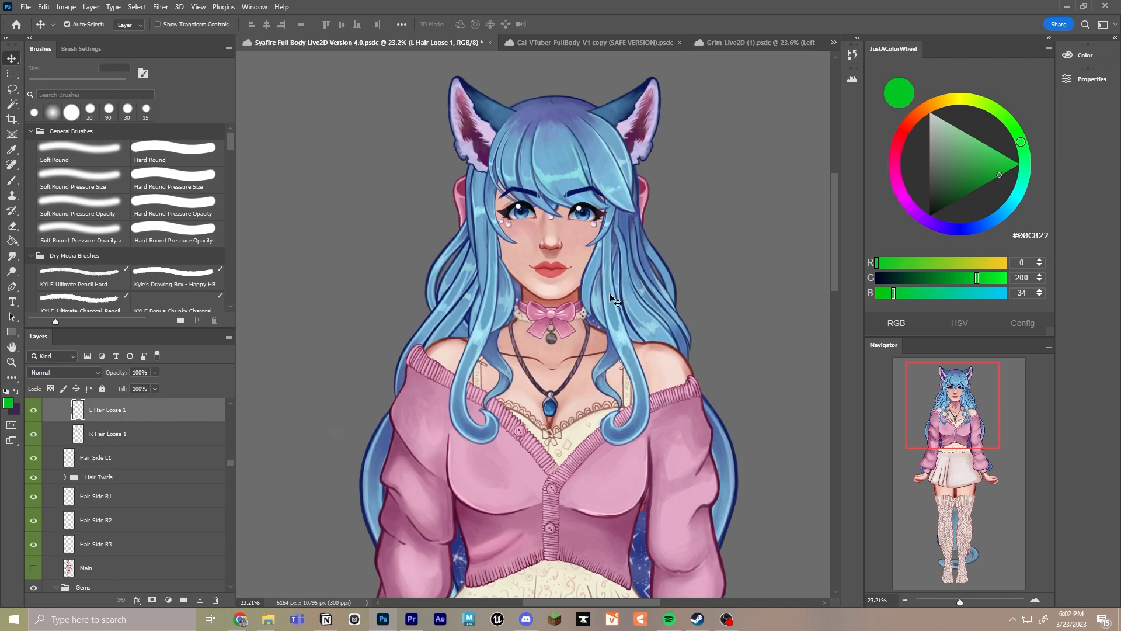
drag(610, 293, 636, 302)
key(ctrl+z)
drag(622, 338, 654, 330)
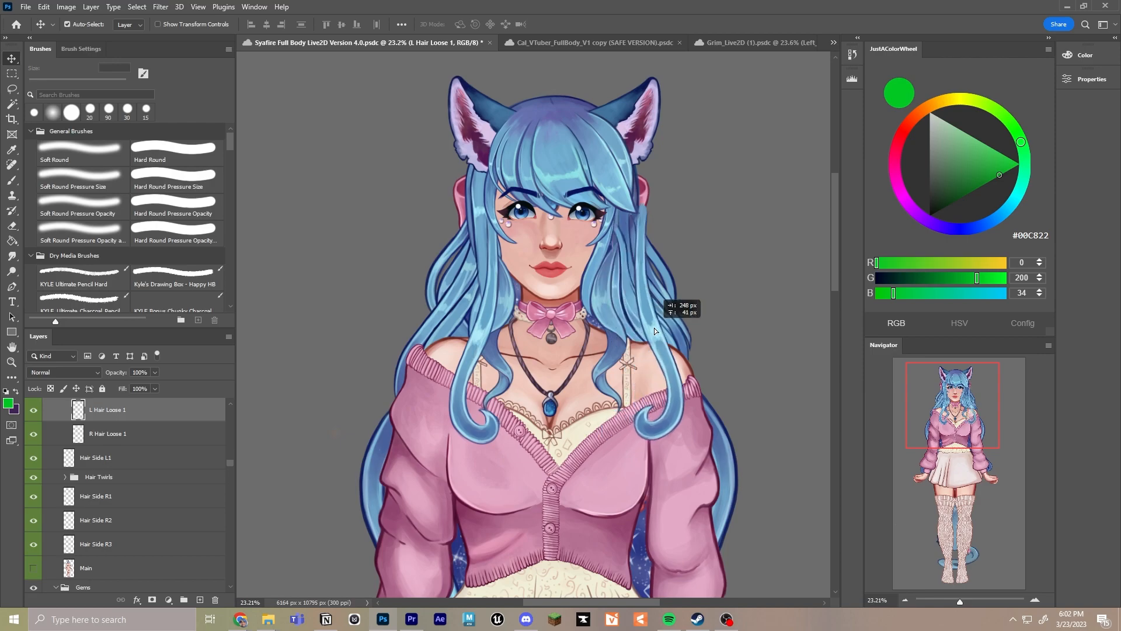
key(ctrl+z)
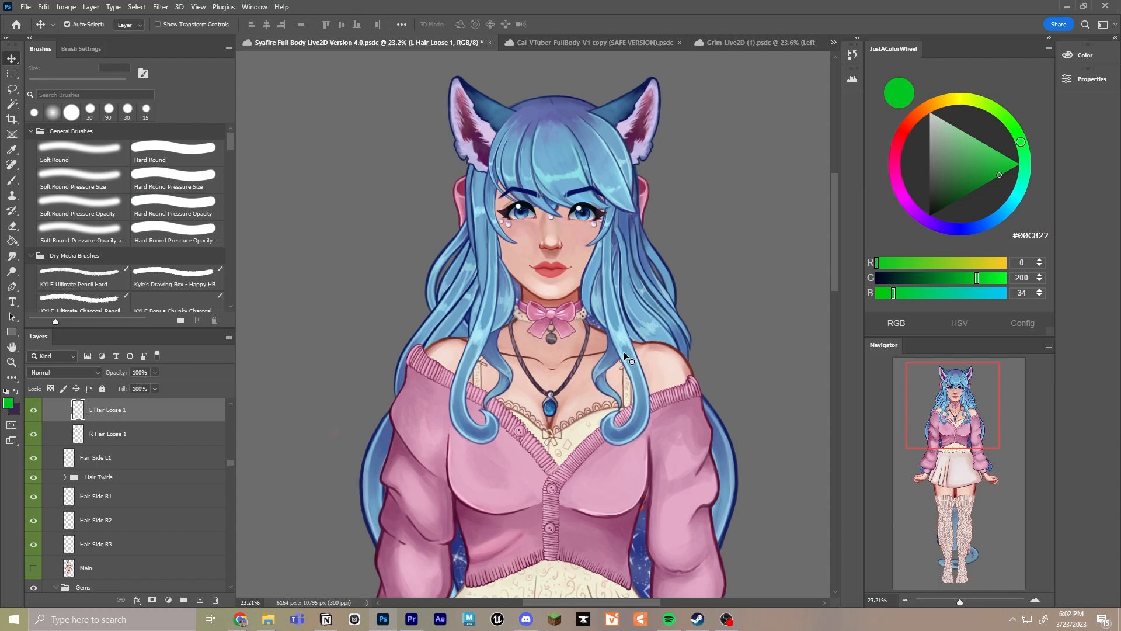